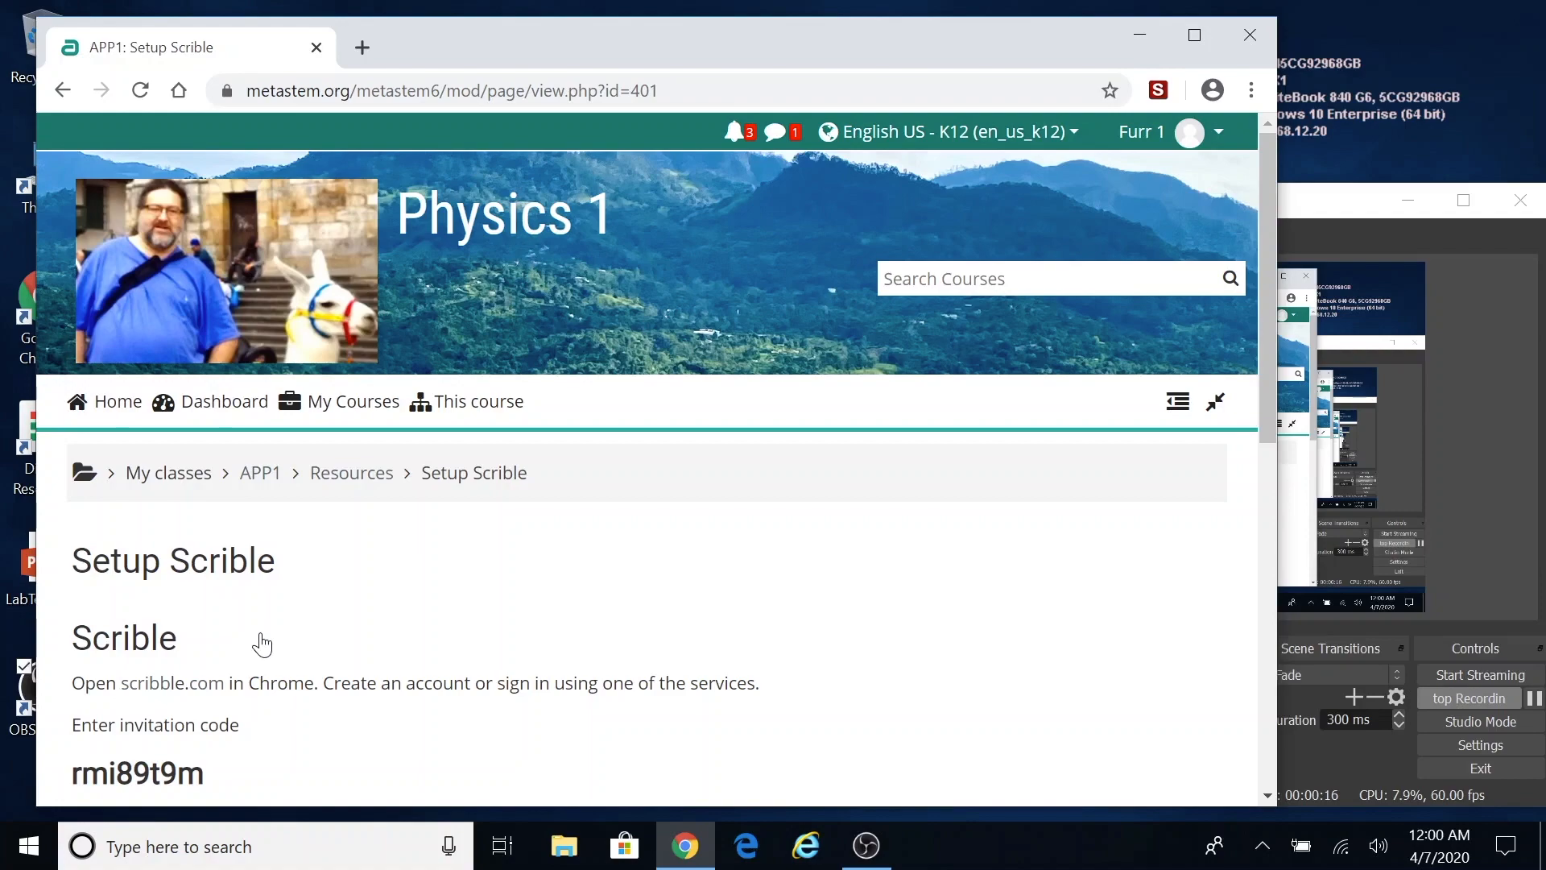
Download the Lab Template from the Physics 1 course resources, open LabTemplate2020.pptx in PowerPoint and enable editing.
left_click(59, 92)
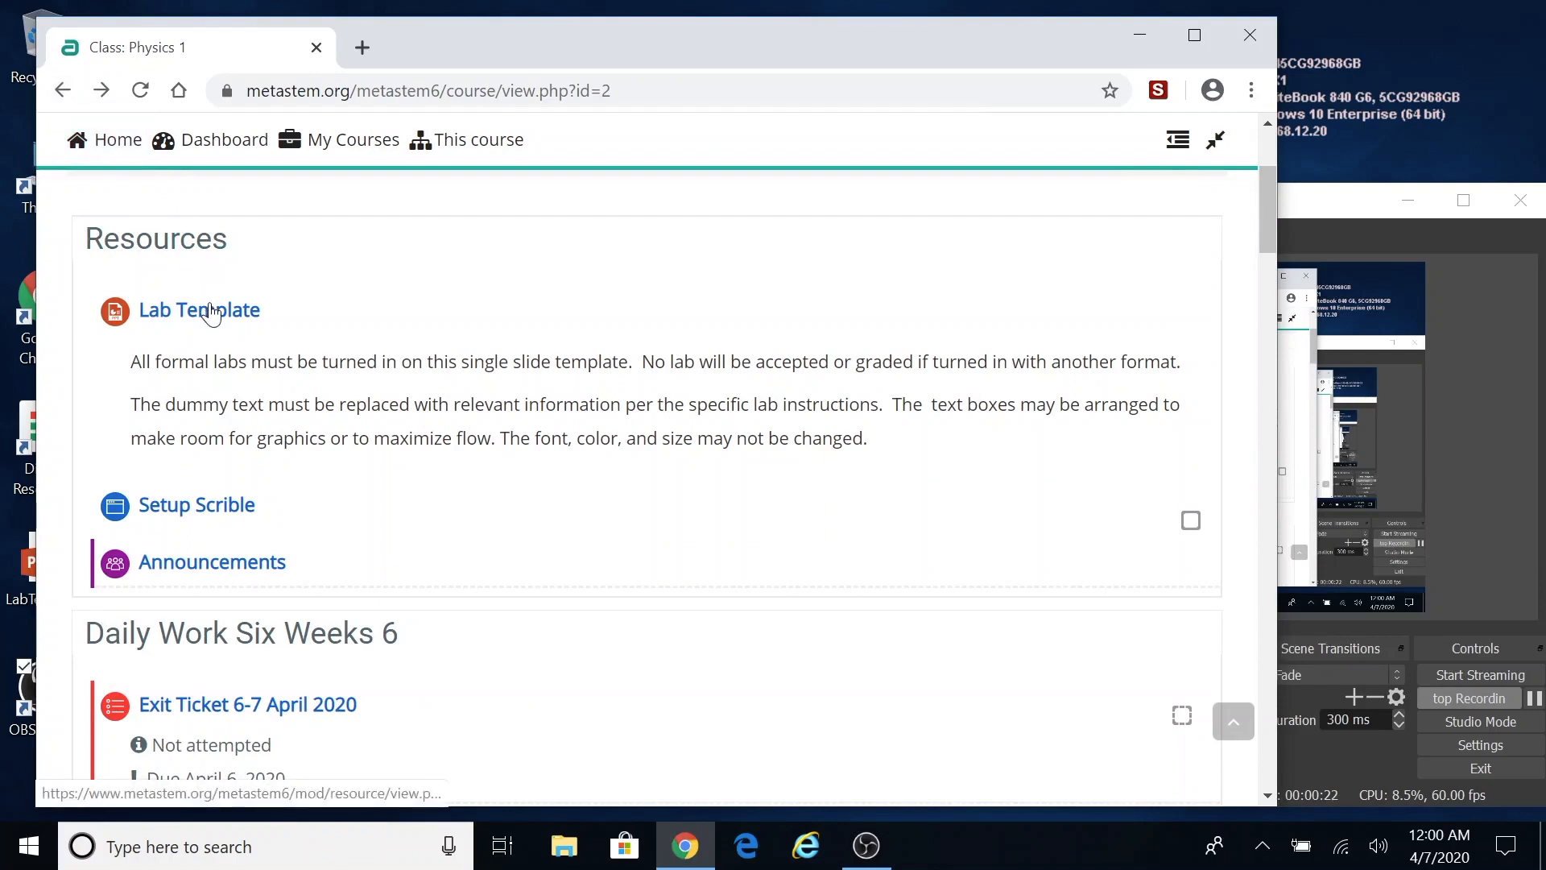
left_click(211, 313)
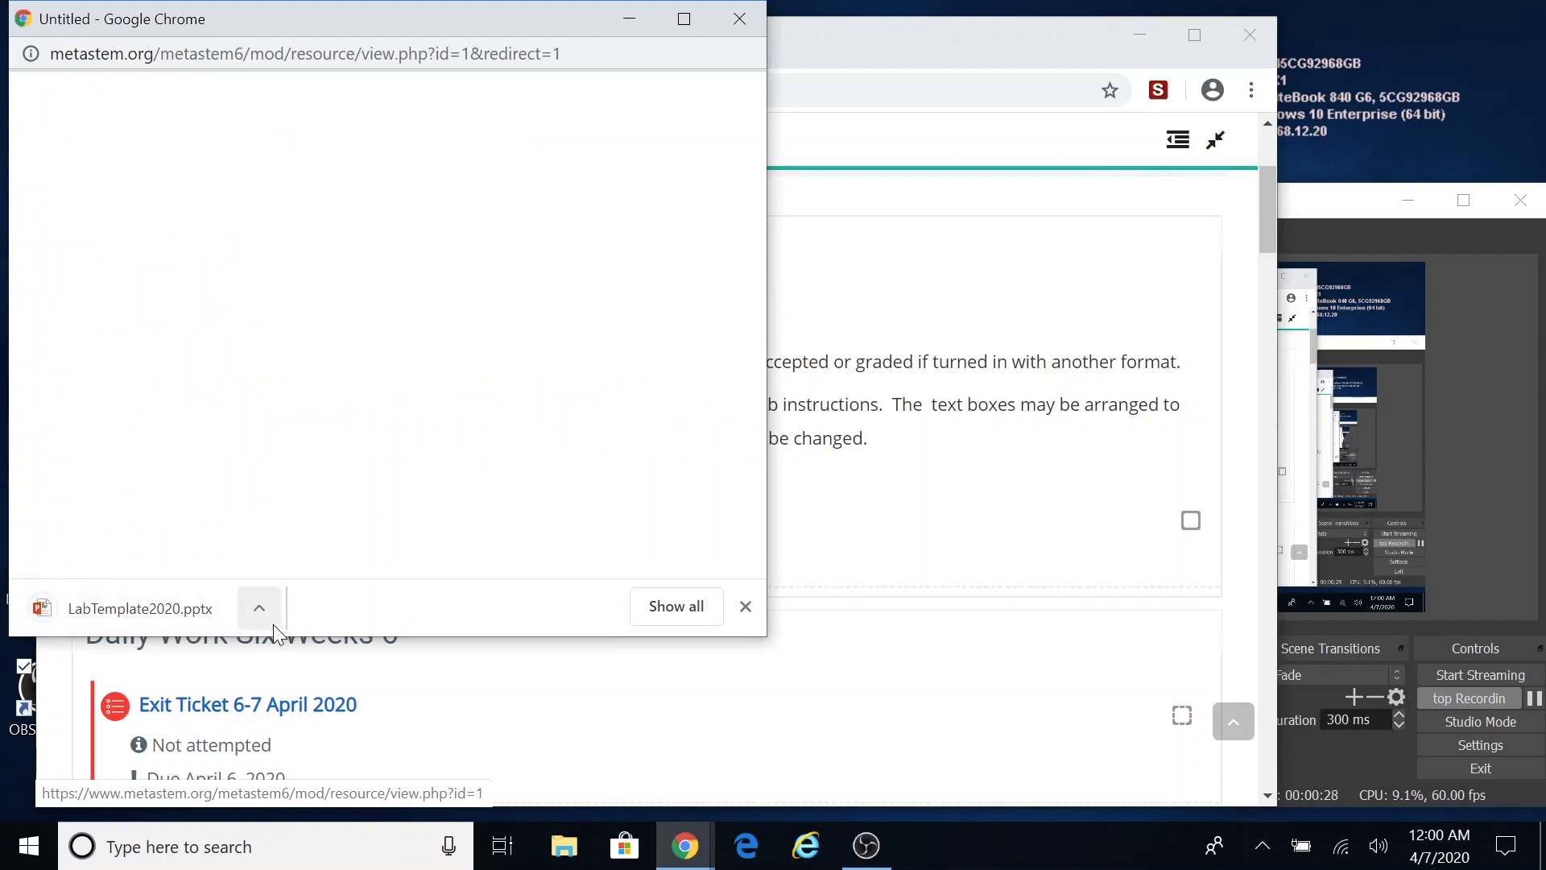
left_click(260, 608)
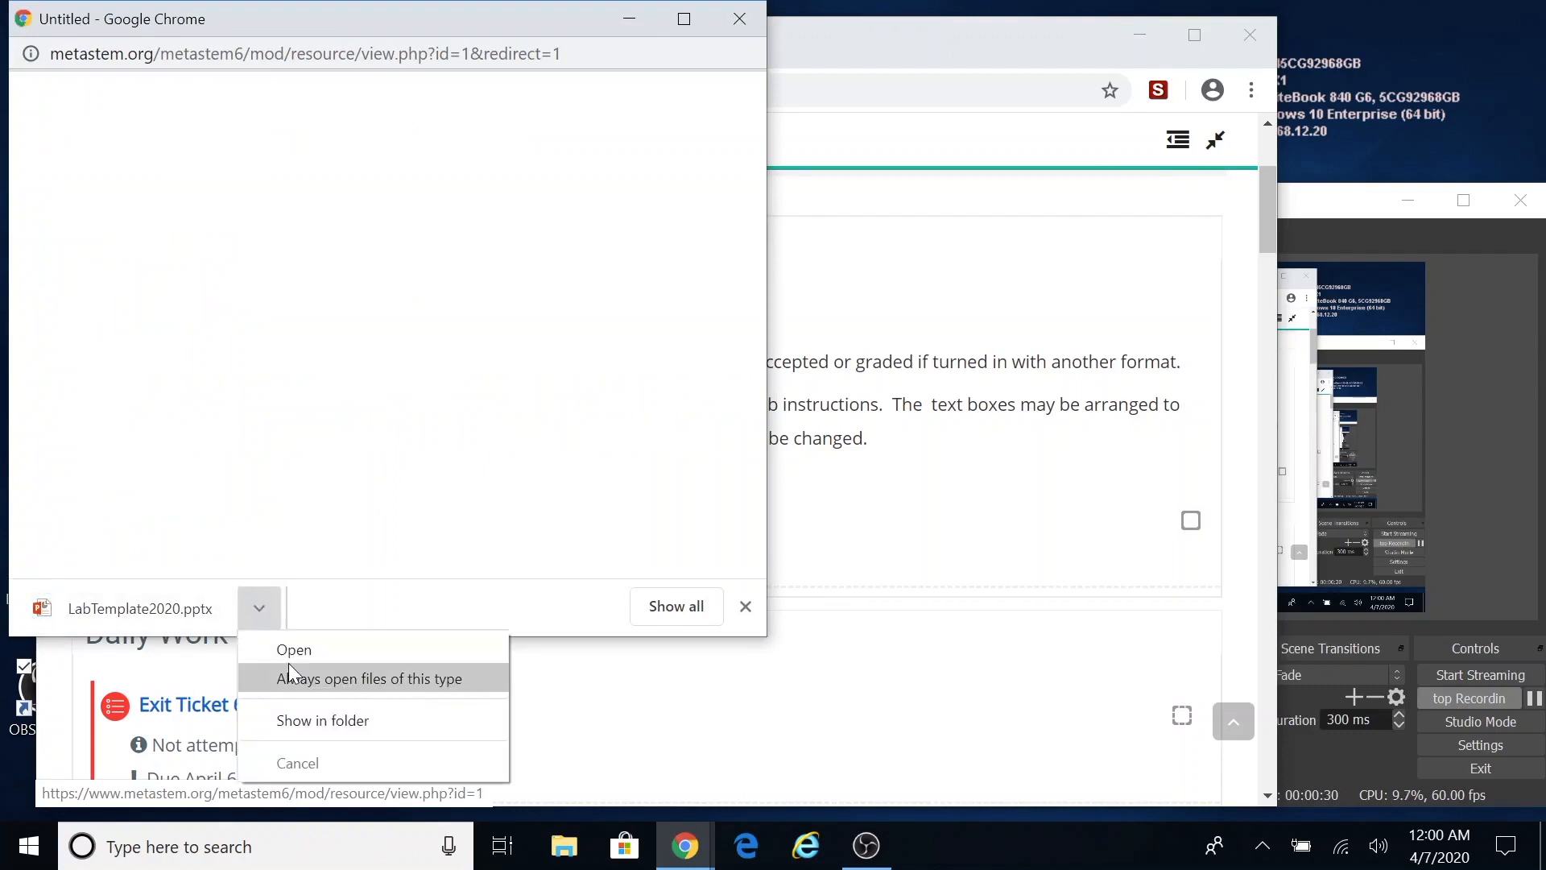
left_click(289, 654)
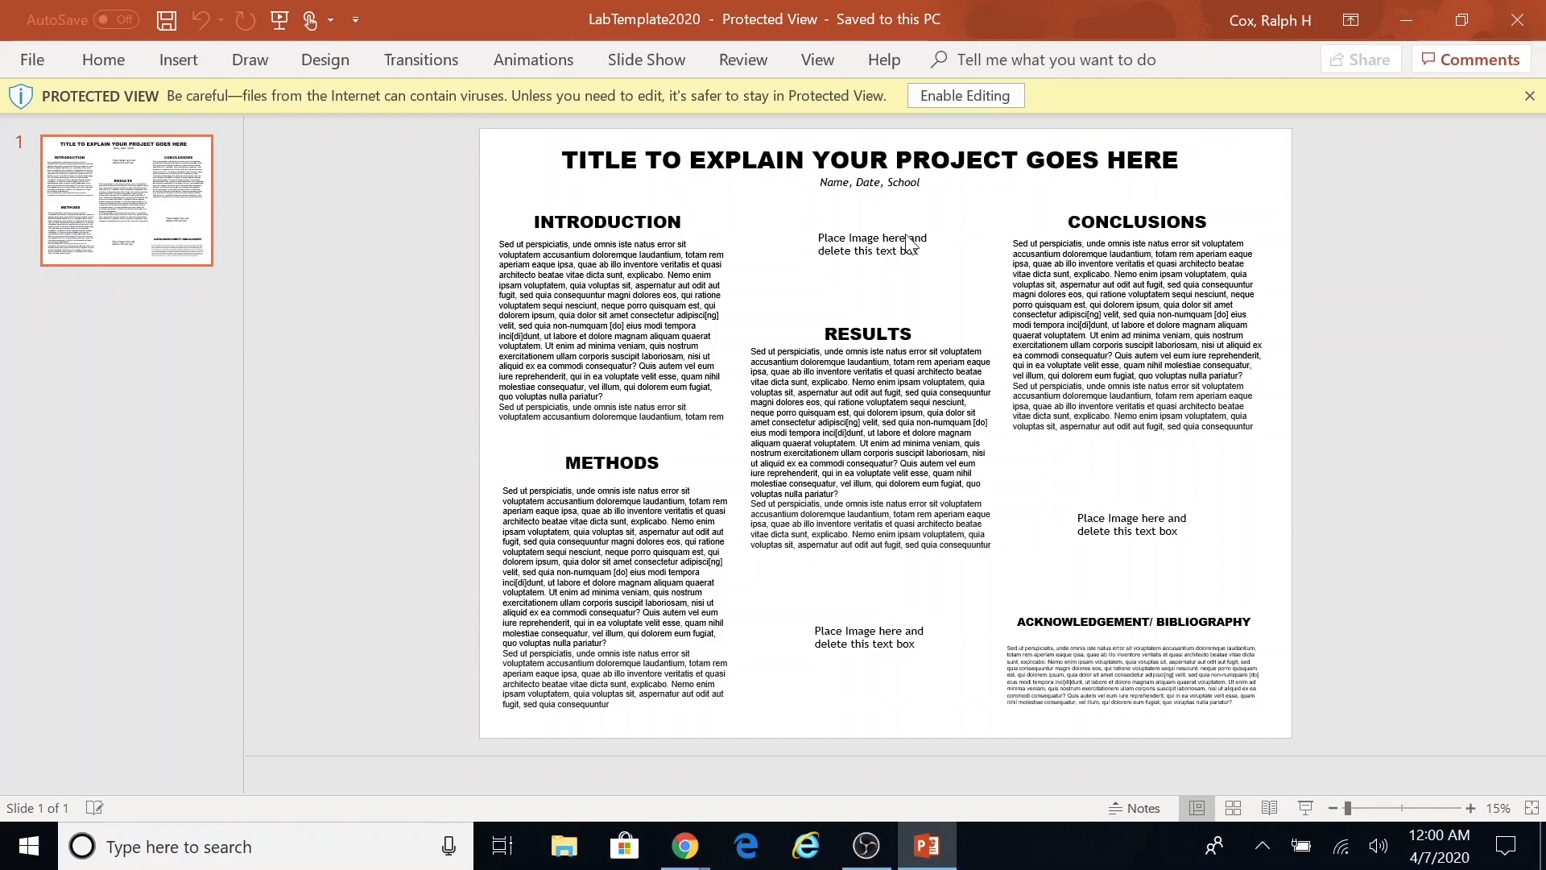
left_click(962, 95)
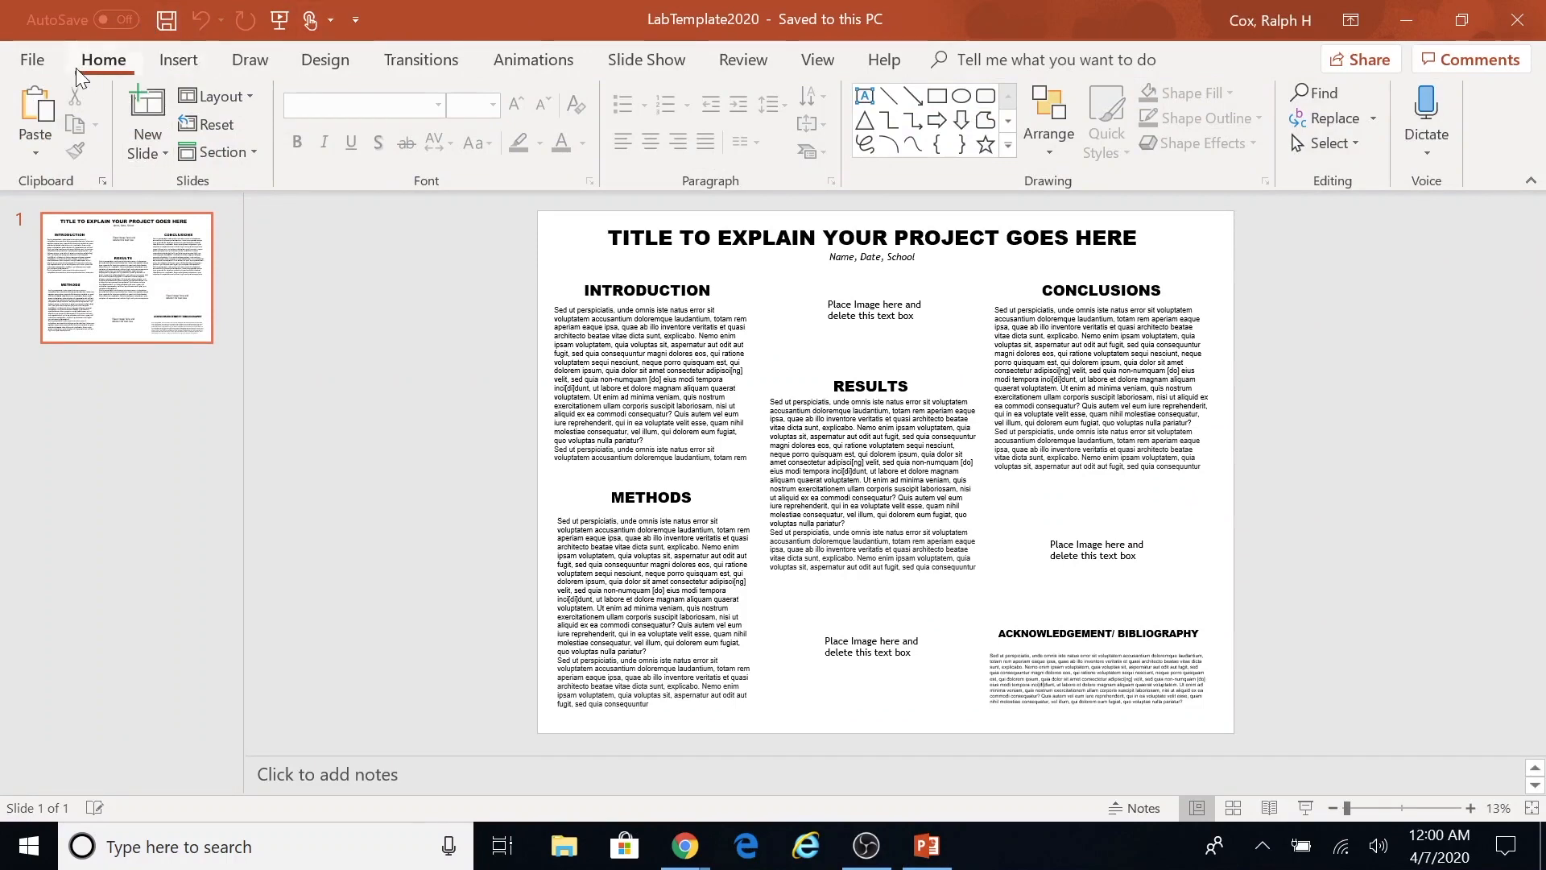
Save a copy of the presentation to the school district OneDrive under the name OhmsLaw.
left_click(33, 63)
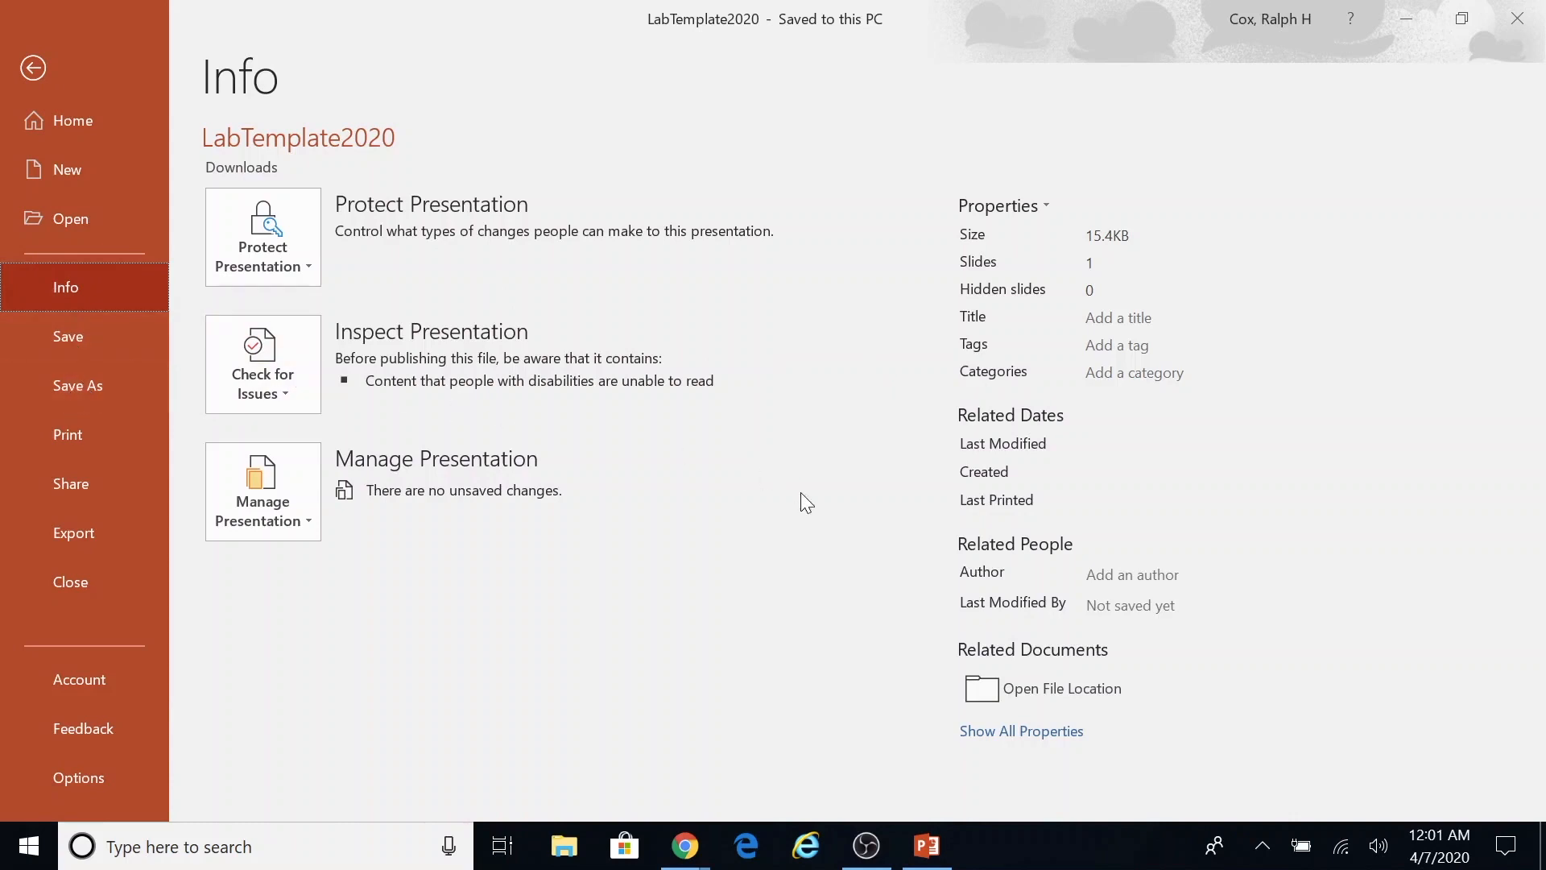
left_click(99, 383)
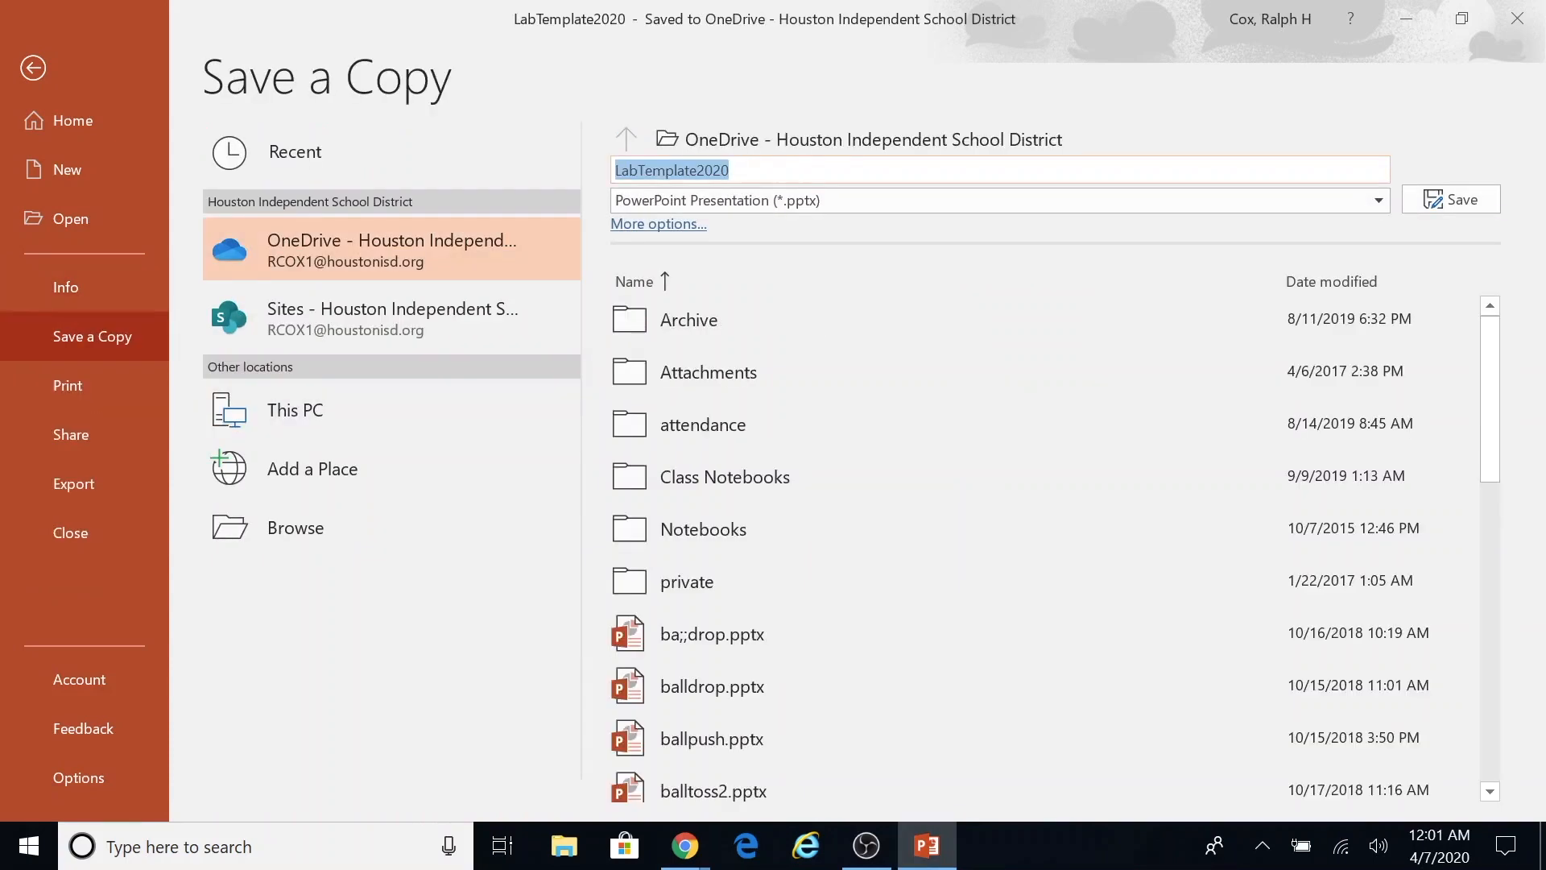
type("PhmsLaw")
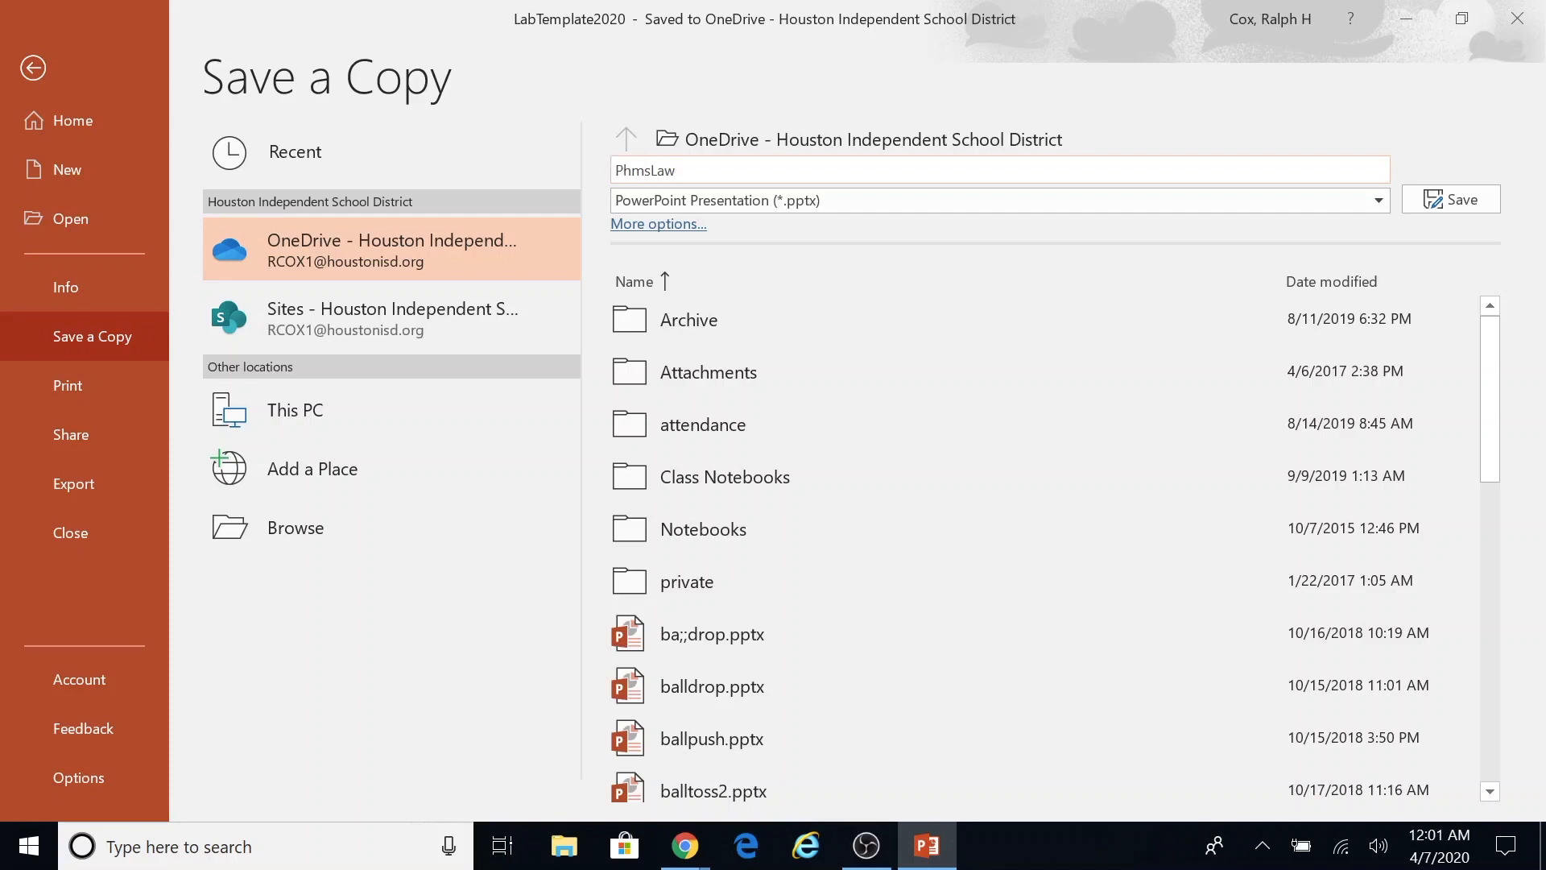
type("O")
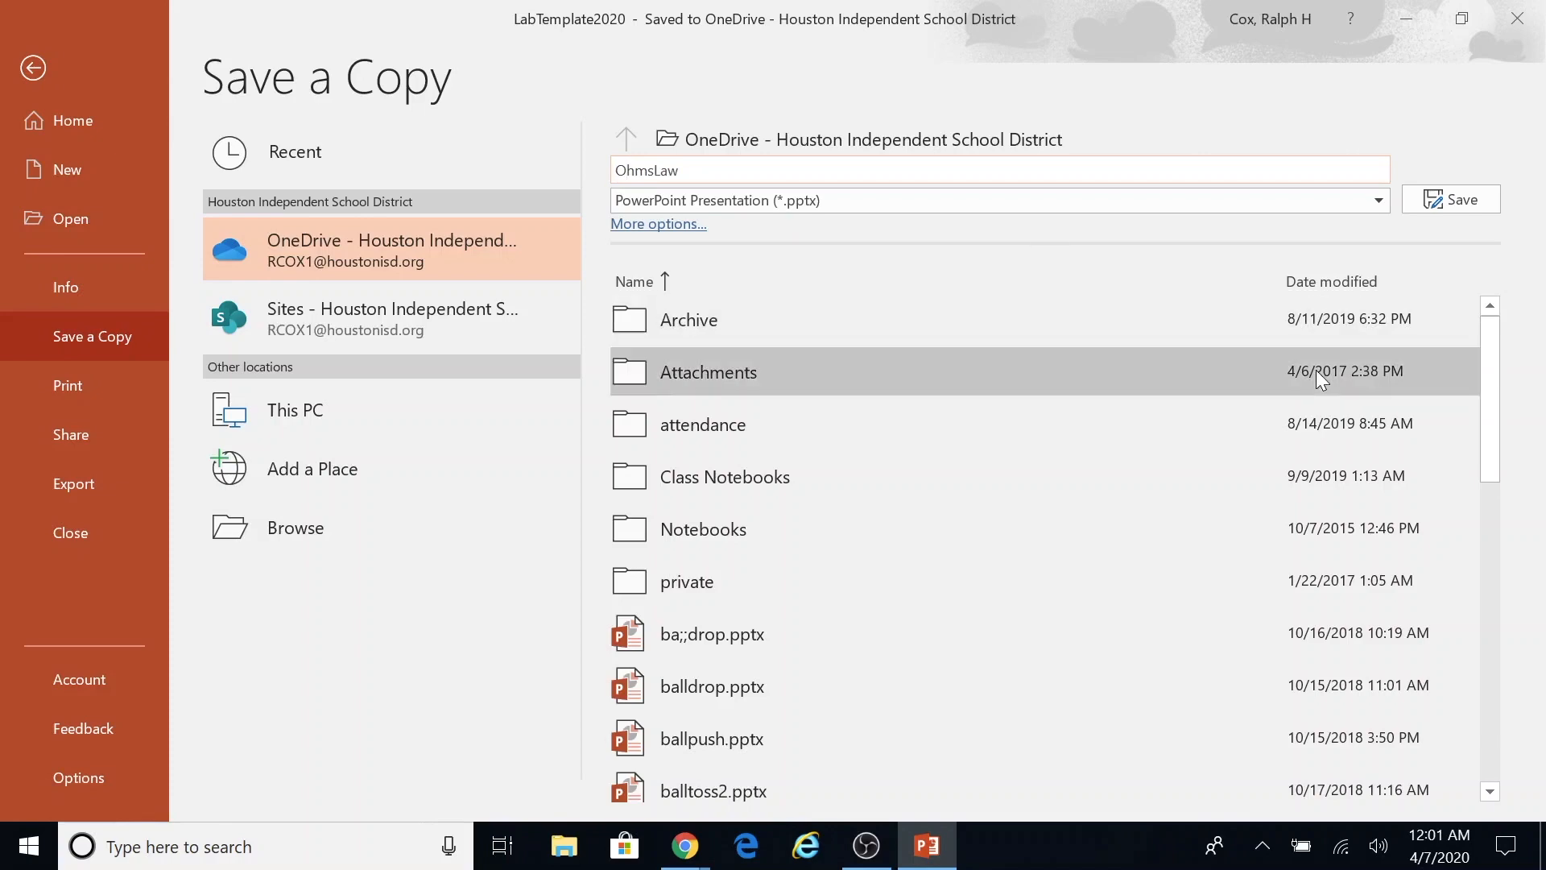
left_click(1439, 201)
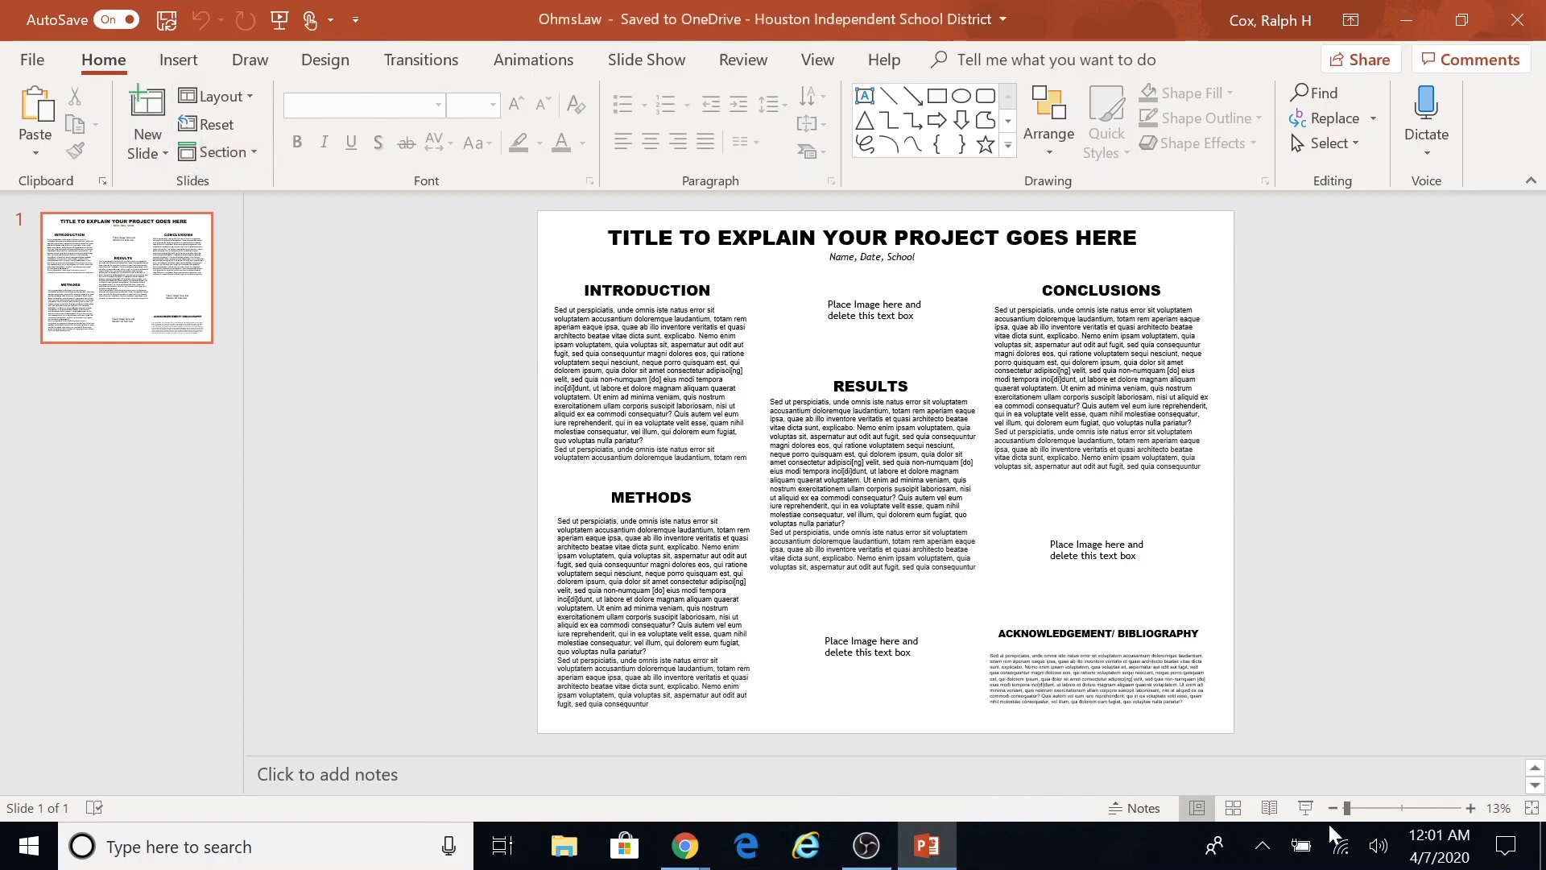
Enlarge the slide and examine the template's sections from the bibliography up to the title.
mouse_move(1349, 803)
left_mouse_down()
mouse_move(1380, 809)
mouse_move(1343, 808)
mouse_move(1362, 803)
left_mouse_up()
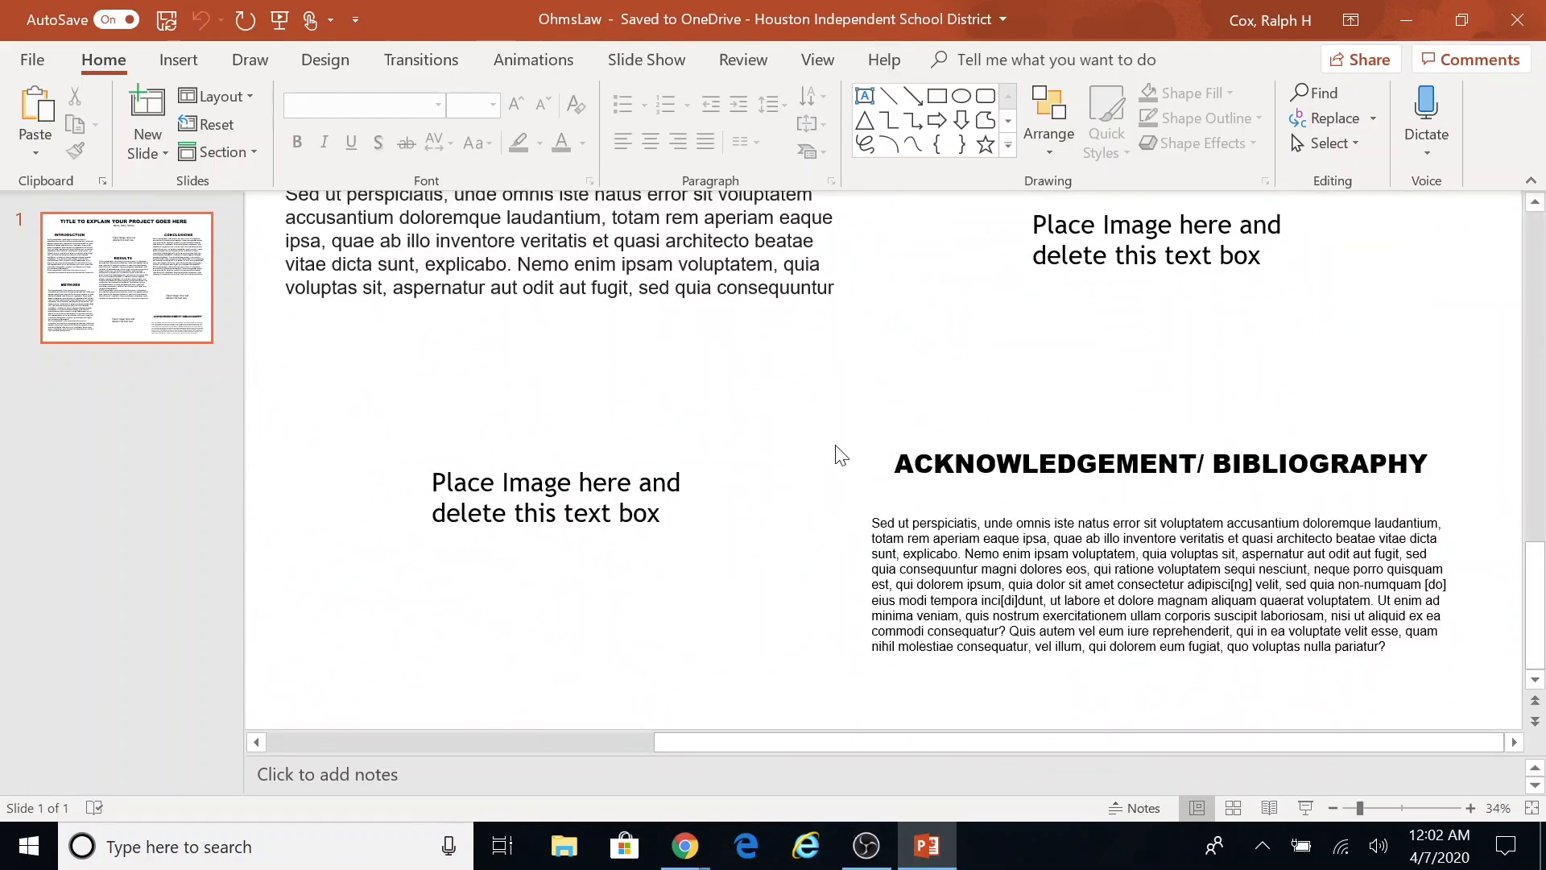
scroll(837, 455, "left", 6)
scroll(837, 455, "up", 6)
scroll(838, 455, "left", 1)
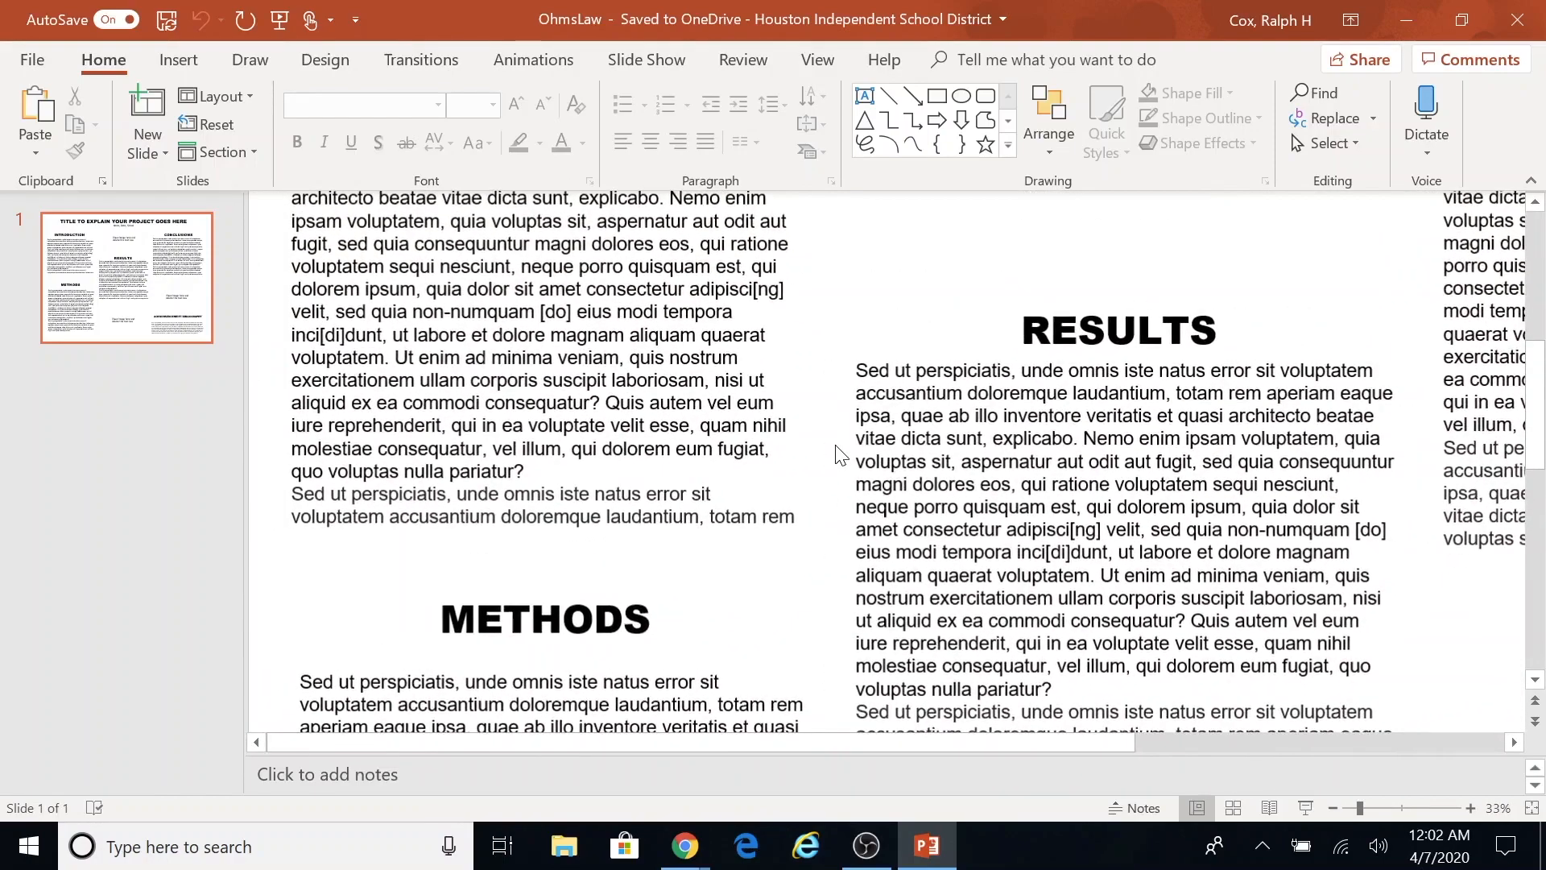
scroll(839, 455, "up", 3)
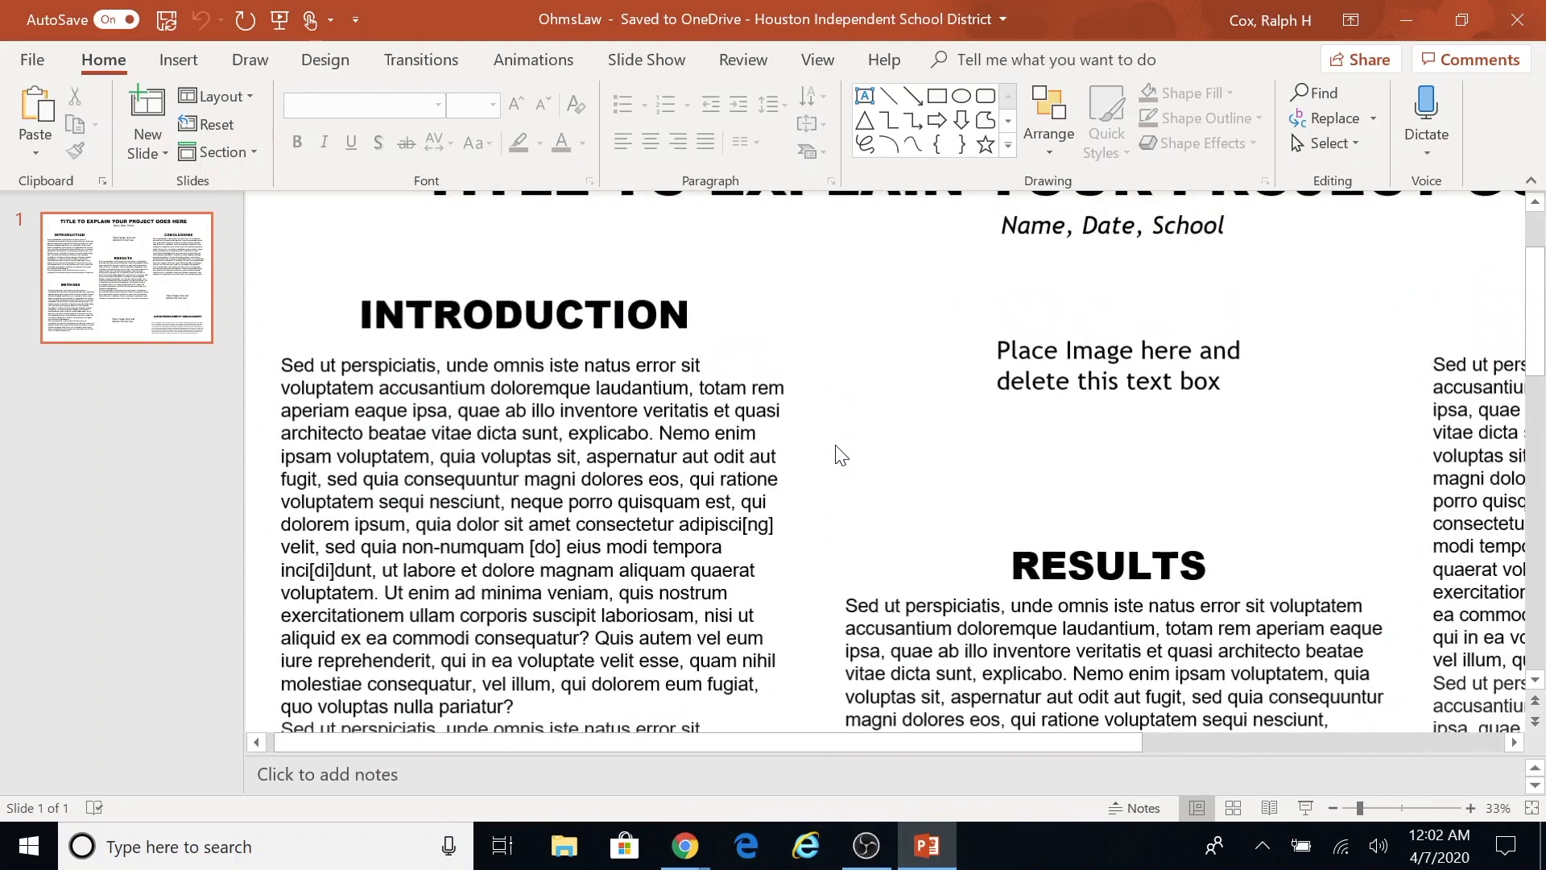
scroll(837, 455, "up", 2)
scroll(837, 454, "right", 1)
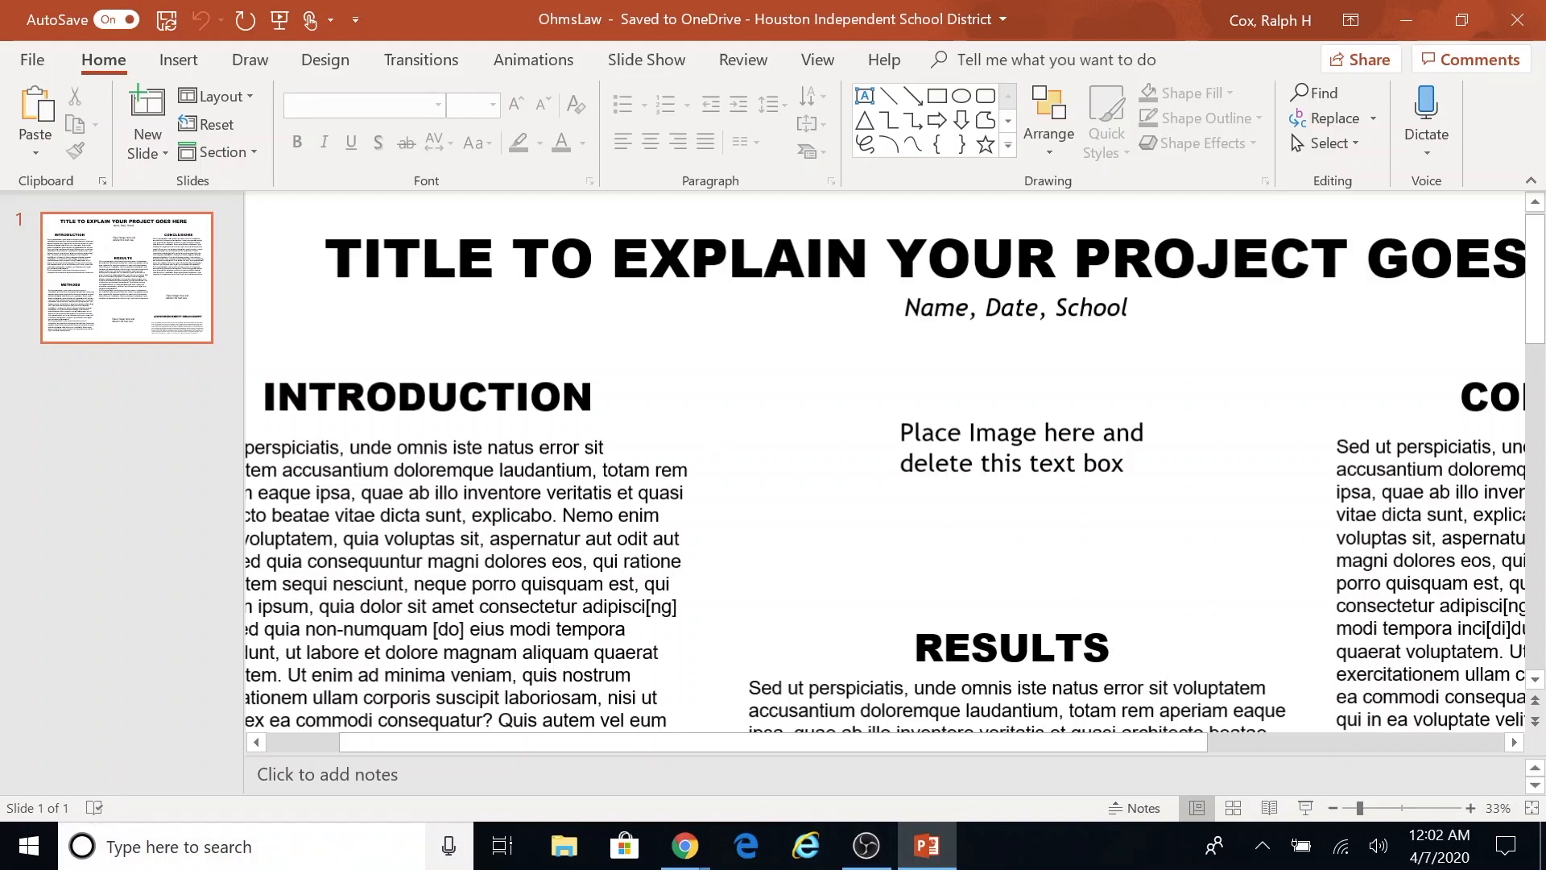
Start Excel with a new blank workbook and narrow the What's New pane beside the sheet.
left_click(141, 855)
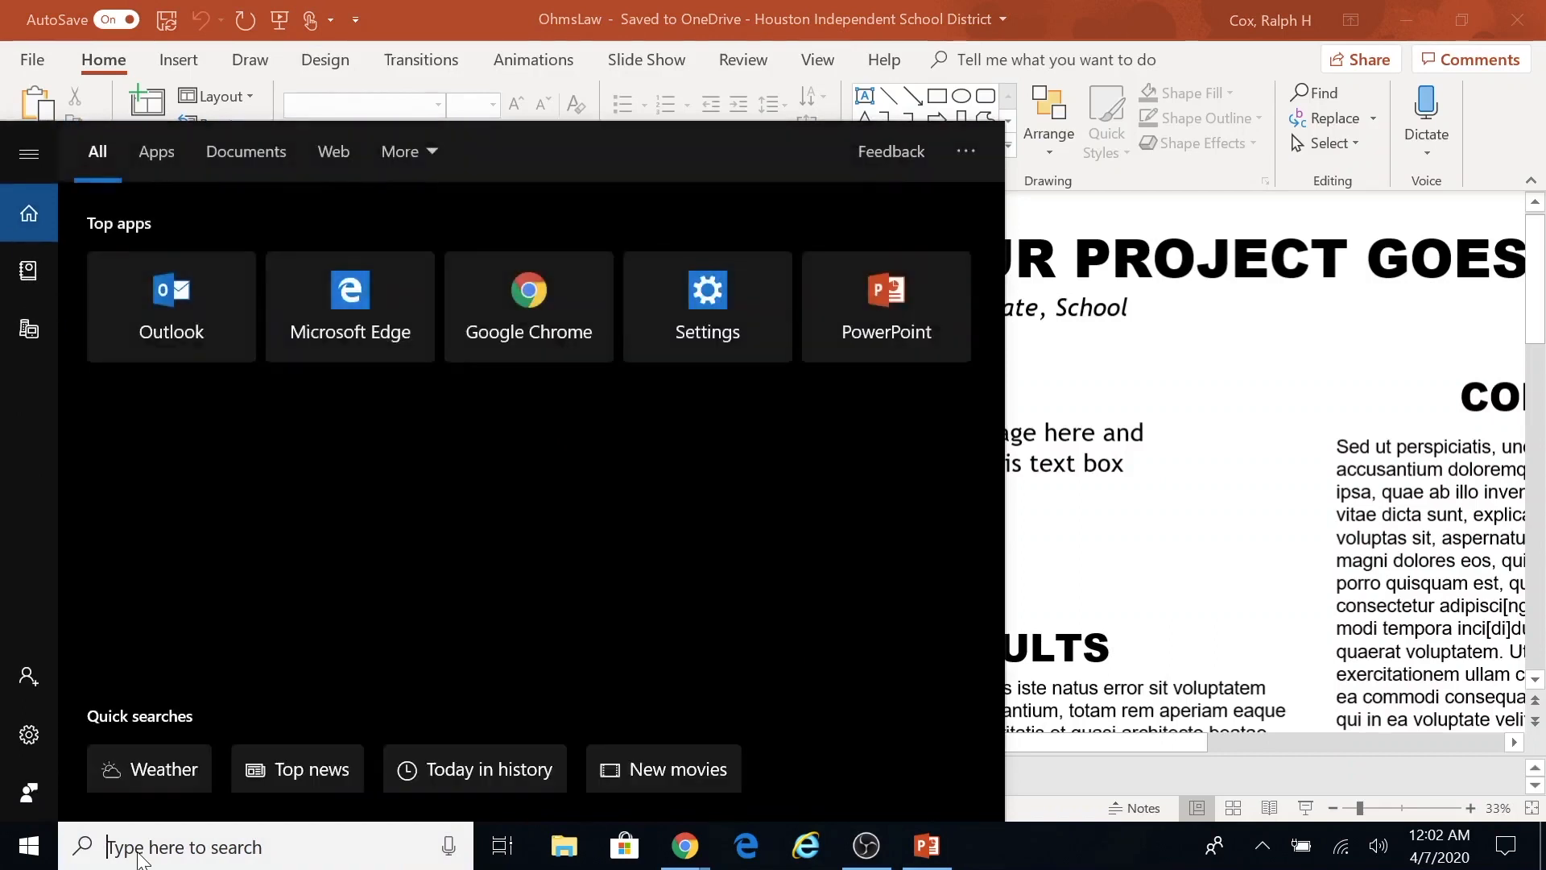
type("Excel")
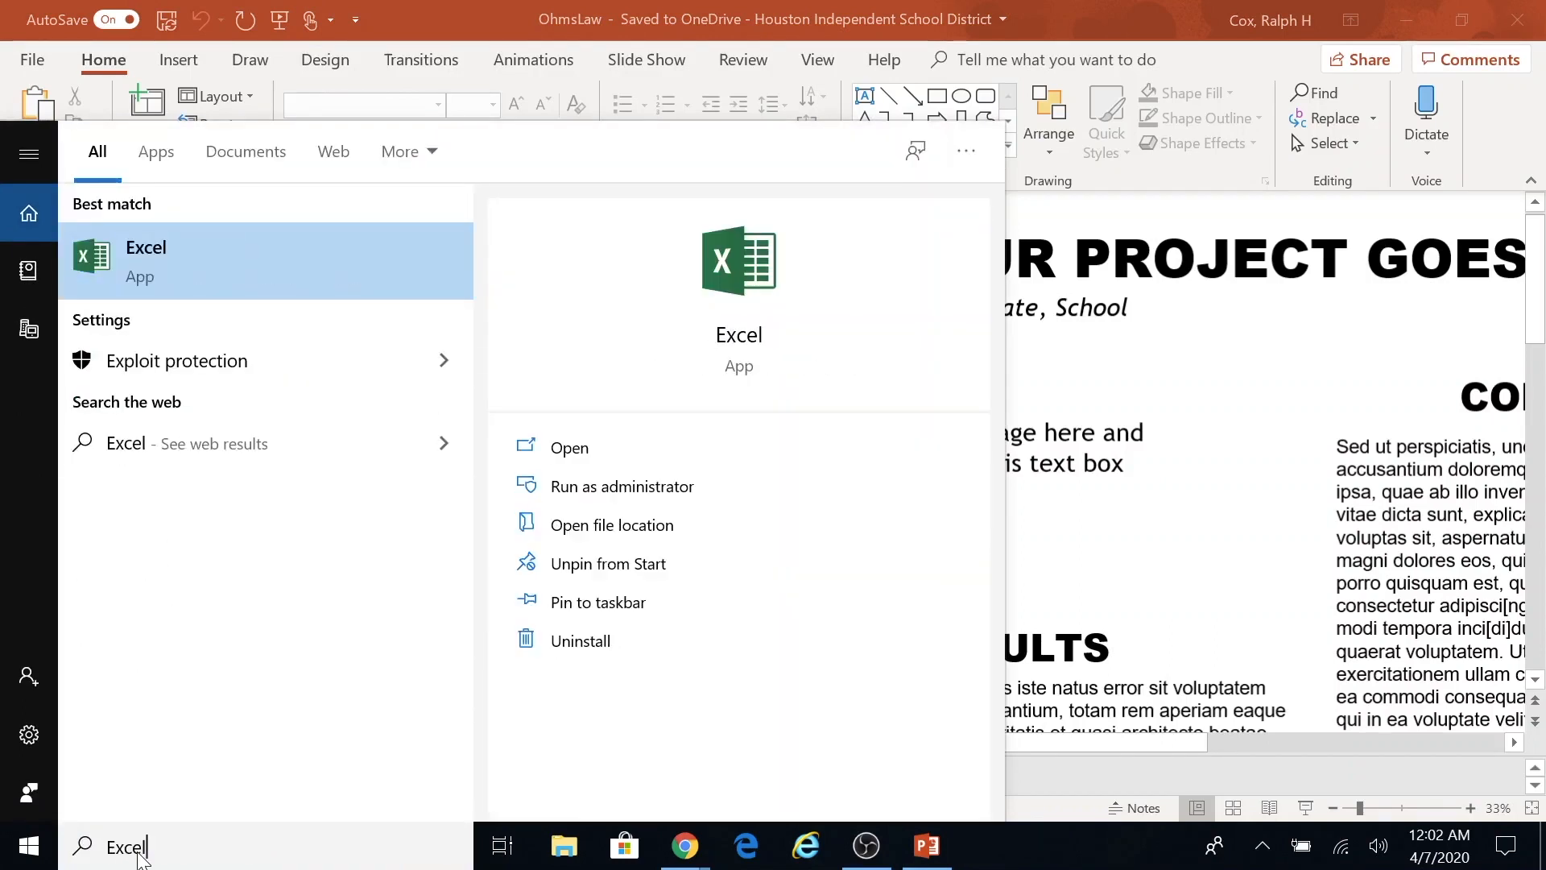
left_click(151, 277)
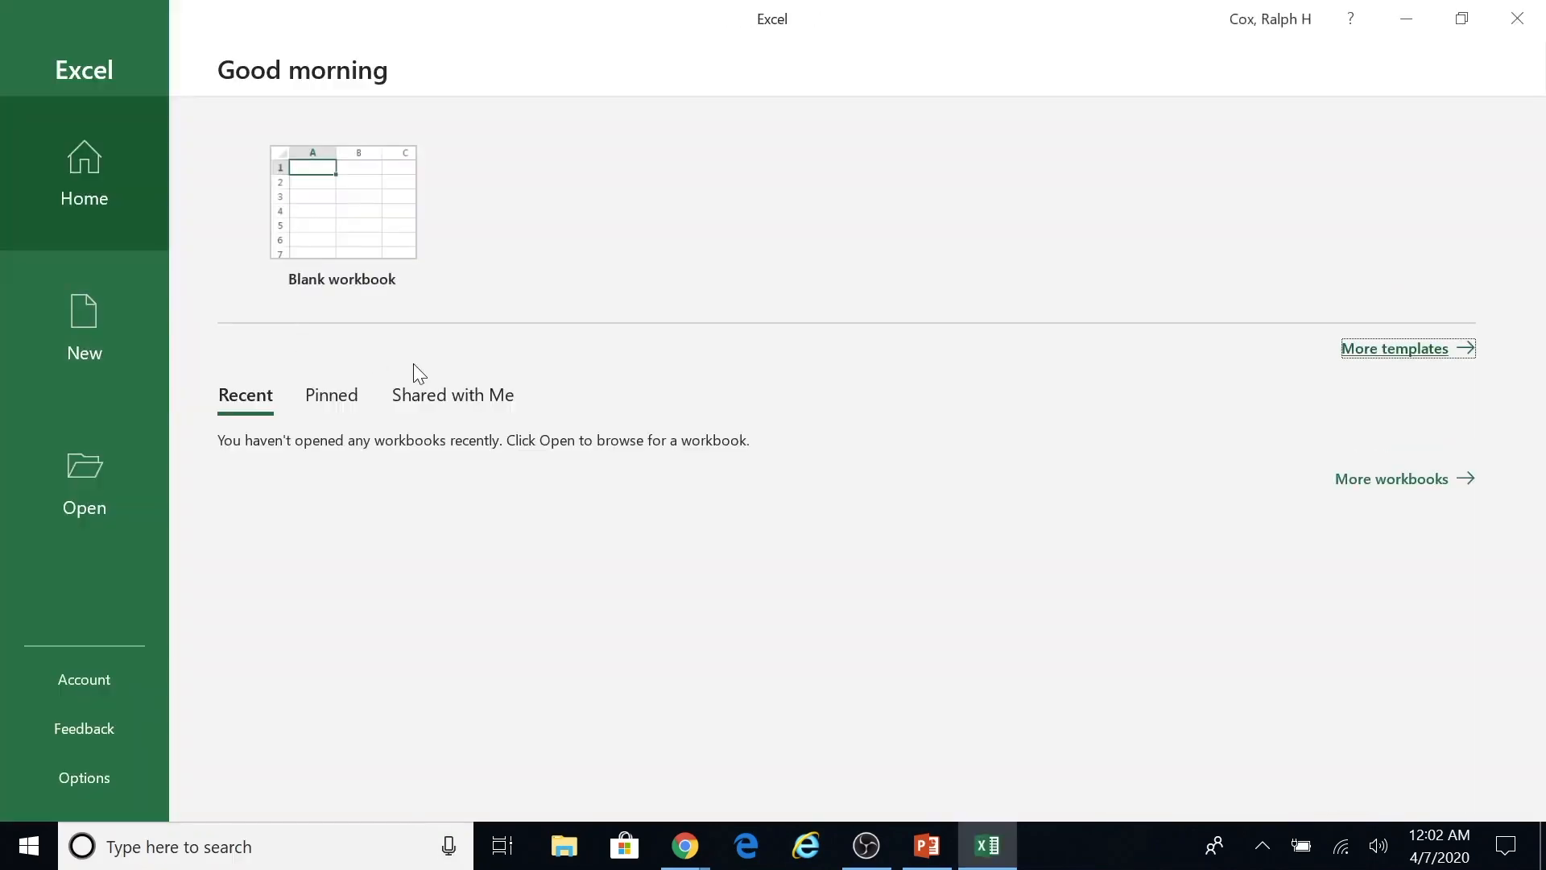
left_click(364, 186)
left_click(362, 182)
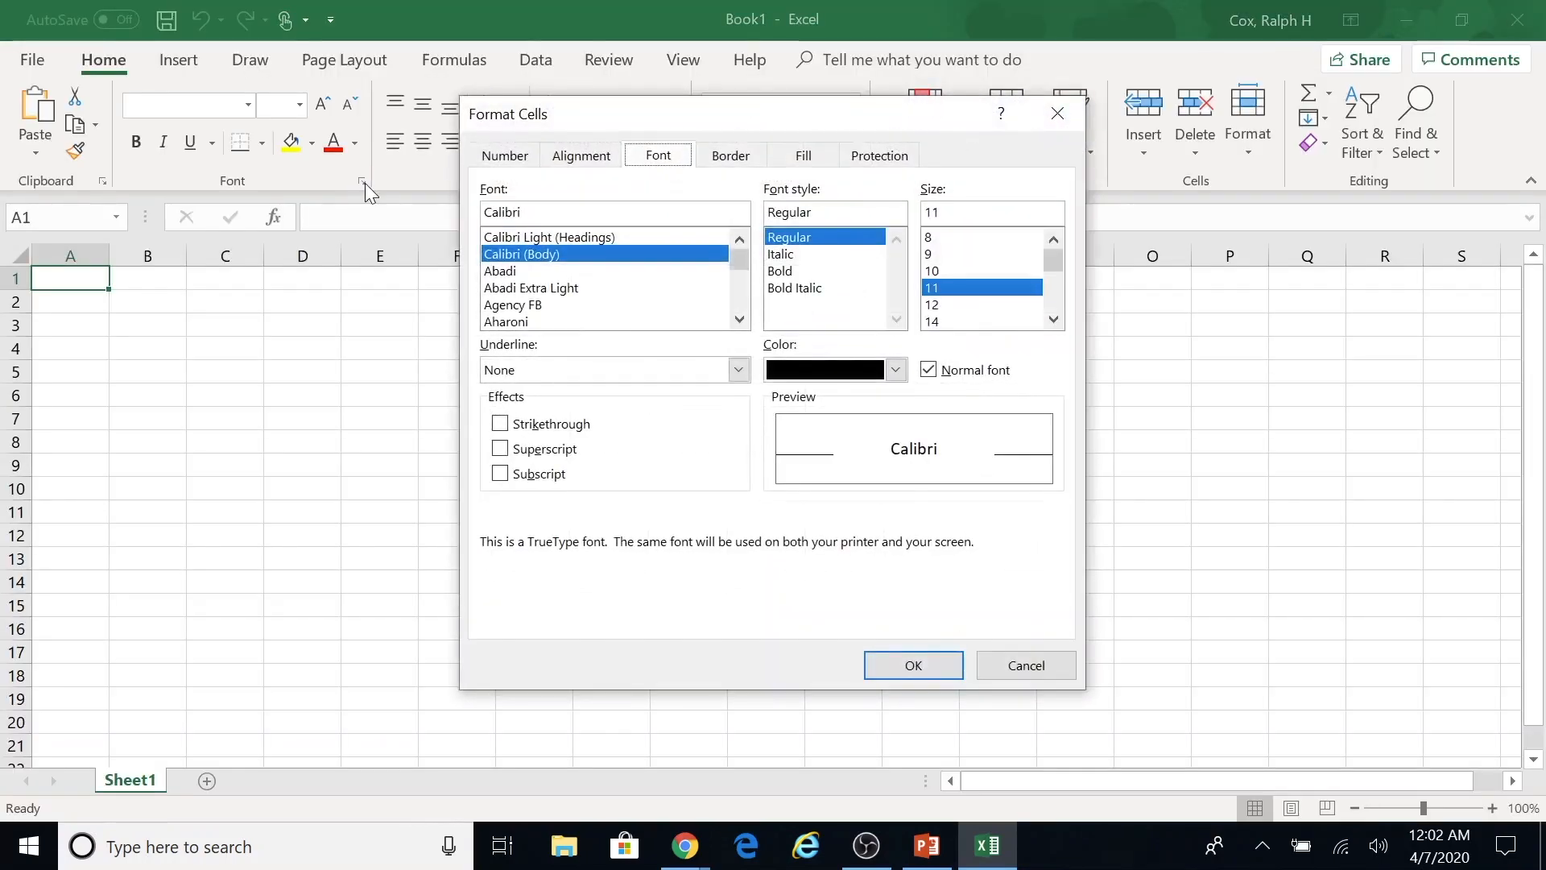
left_click(1027, 666)
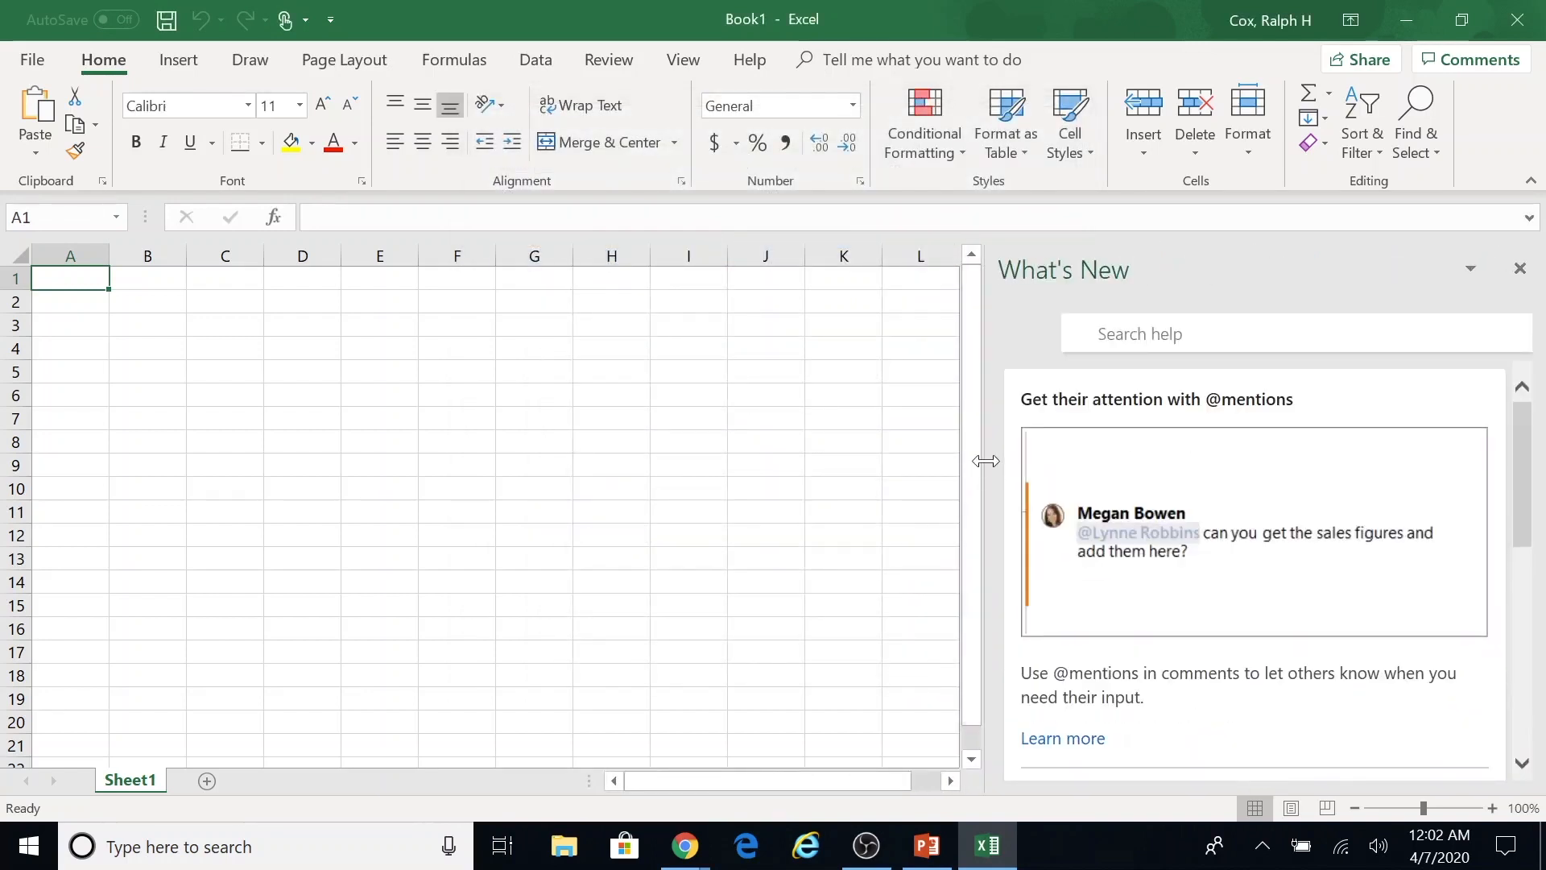
left_click_drag(984, 461, 1072, 461)
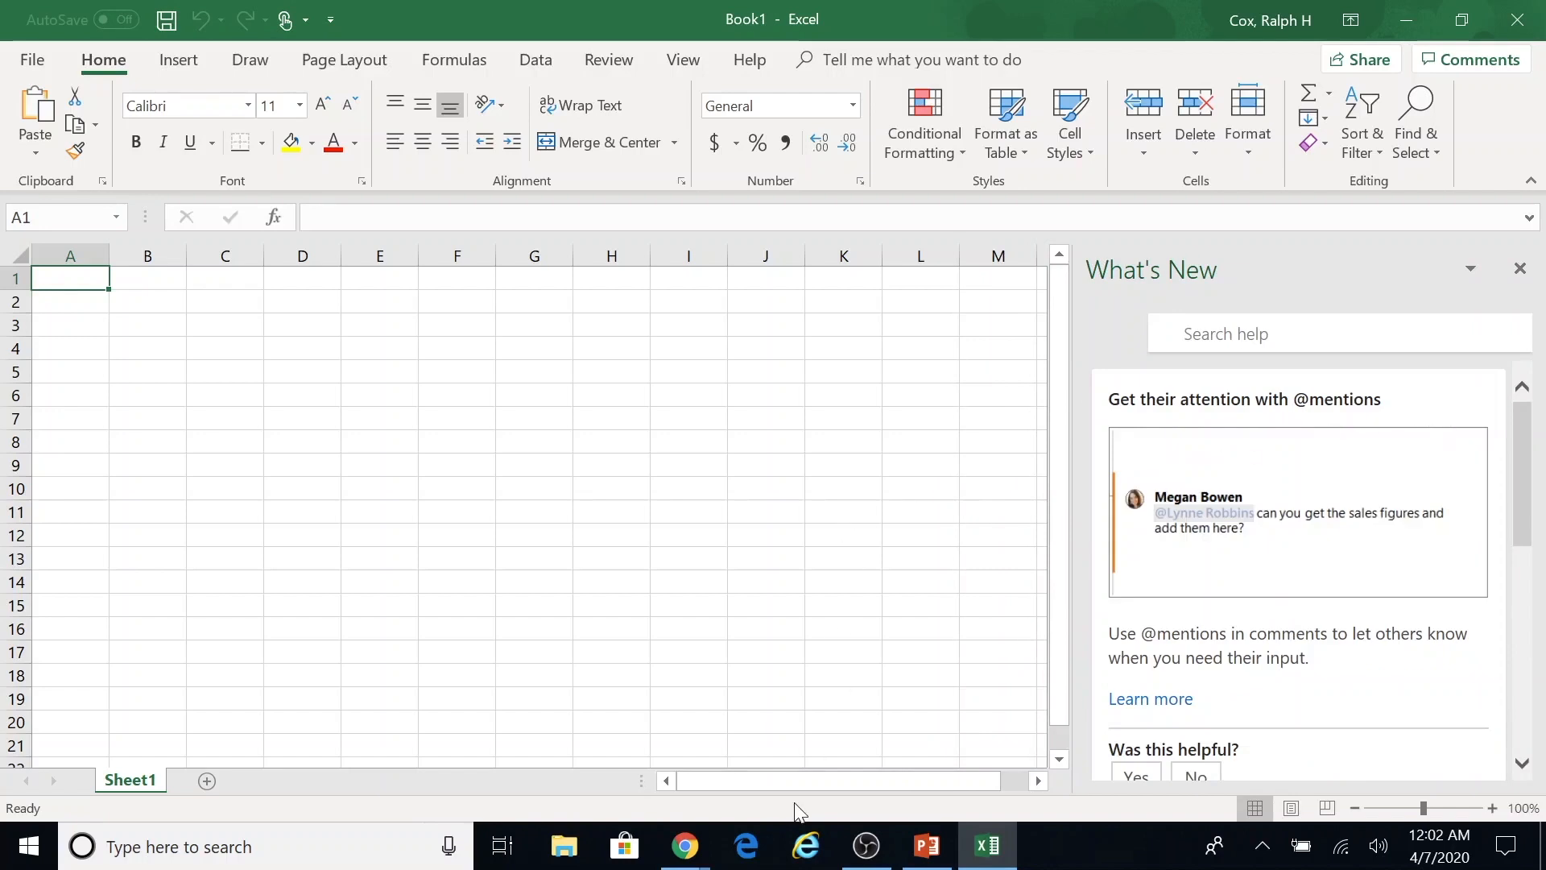
Switch to the Physics 1 course in Chrome, open the Discover Ohms Law assignment and review its circuit instructions.
left_click(684, 846)
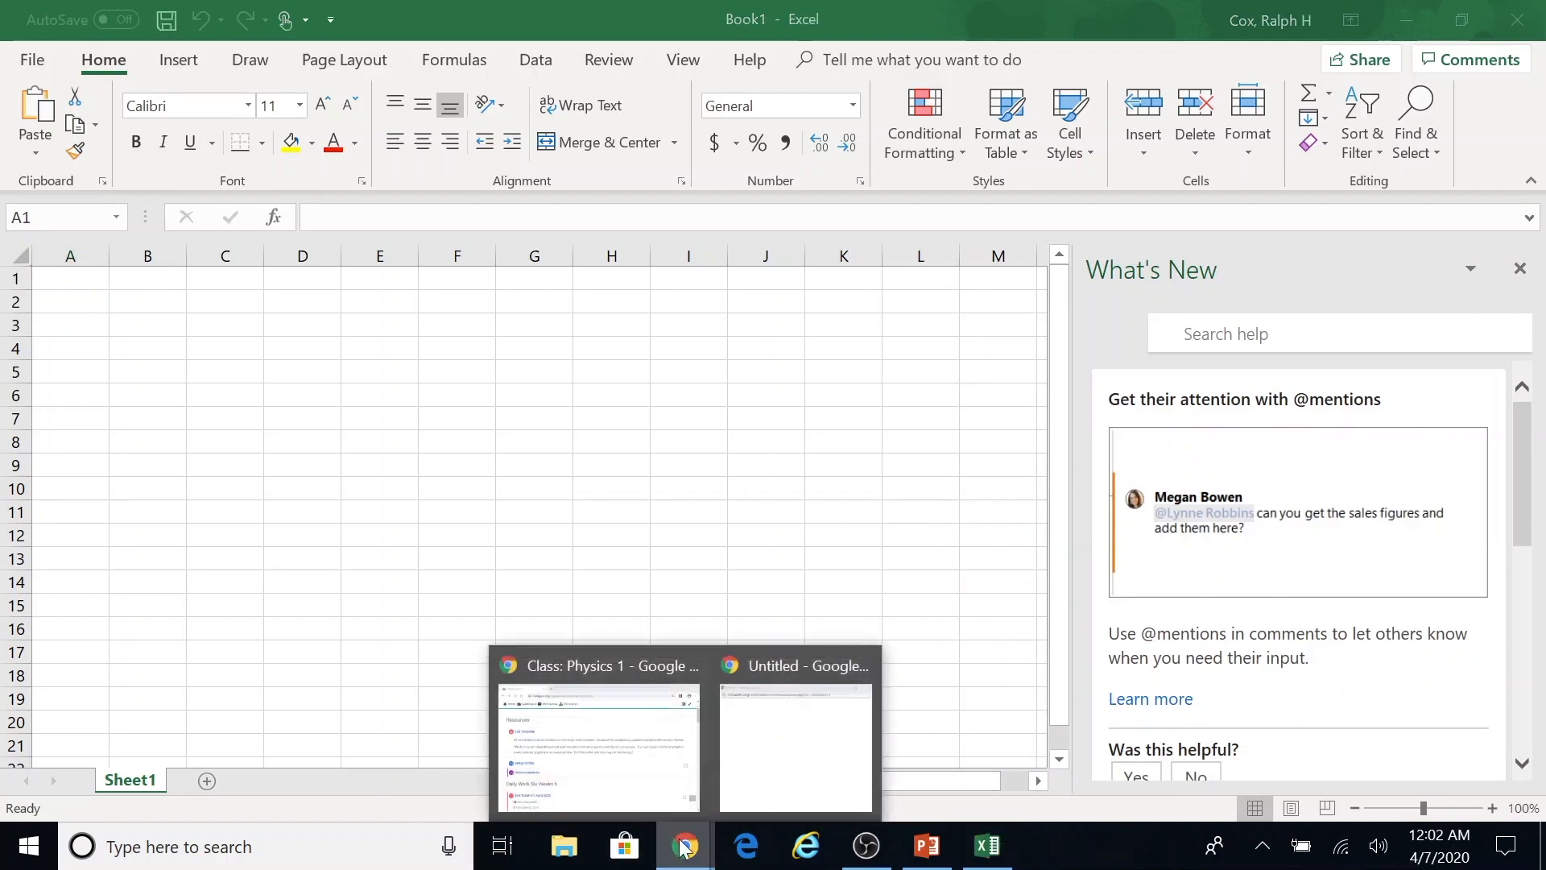
left_click(649, 780)
scroll(547, 639, "down", 5)
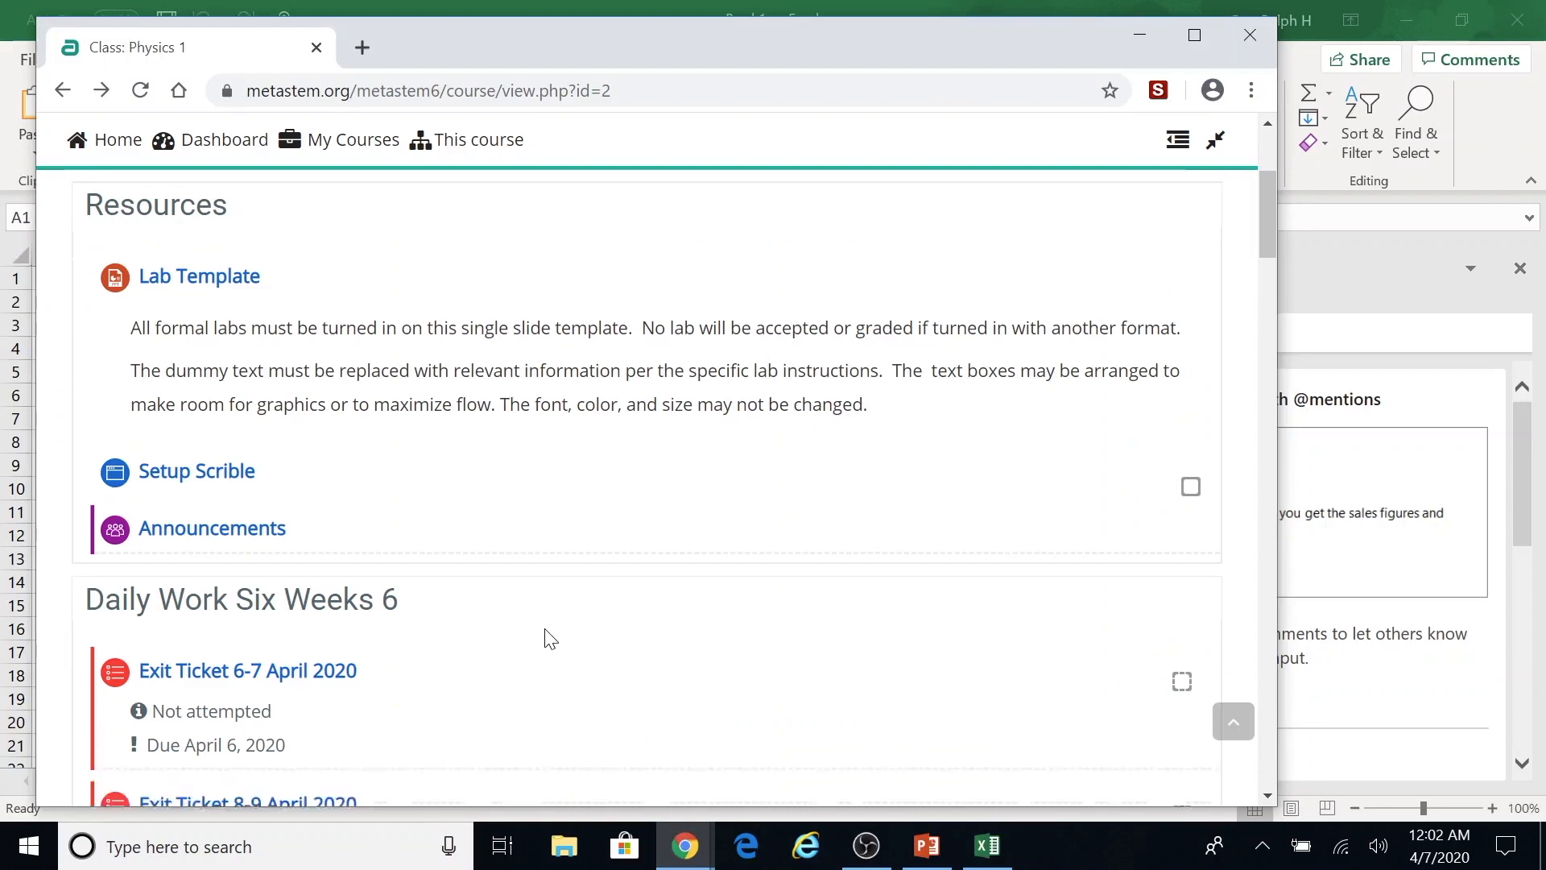
scroll(550, 638, "down", 20)
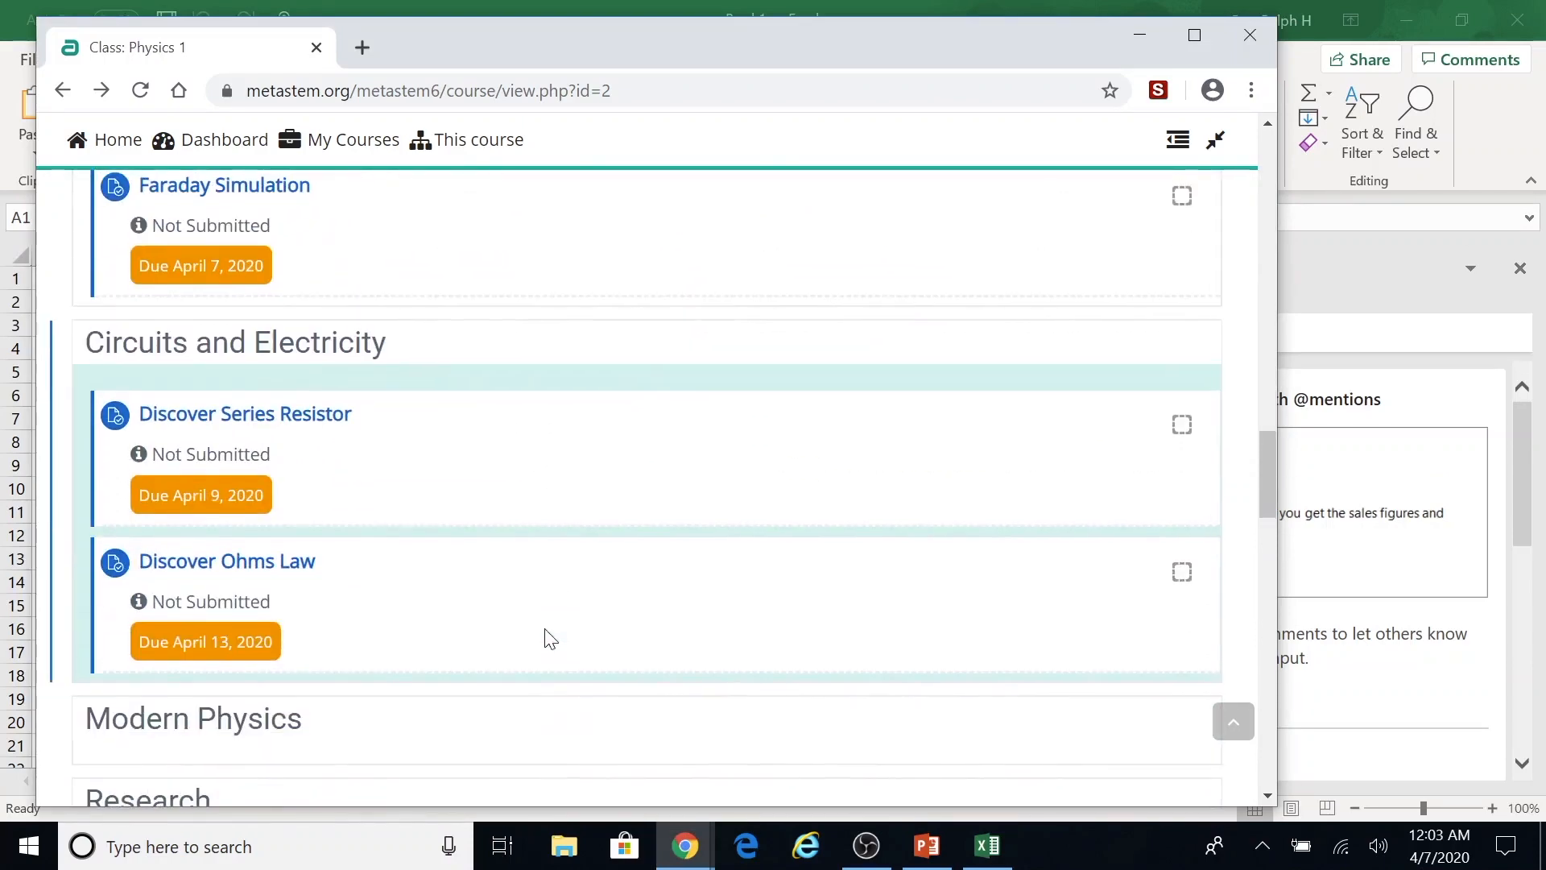
left_click(279, 570)
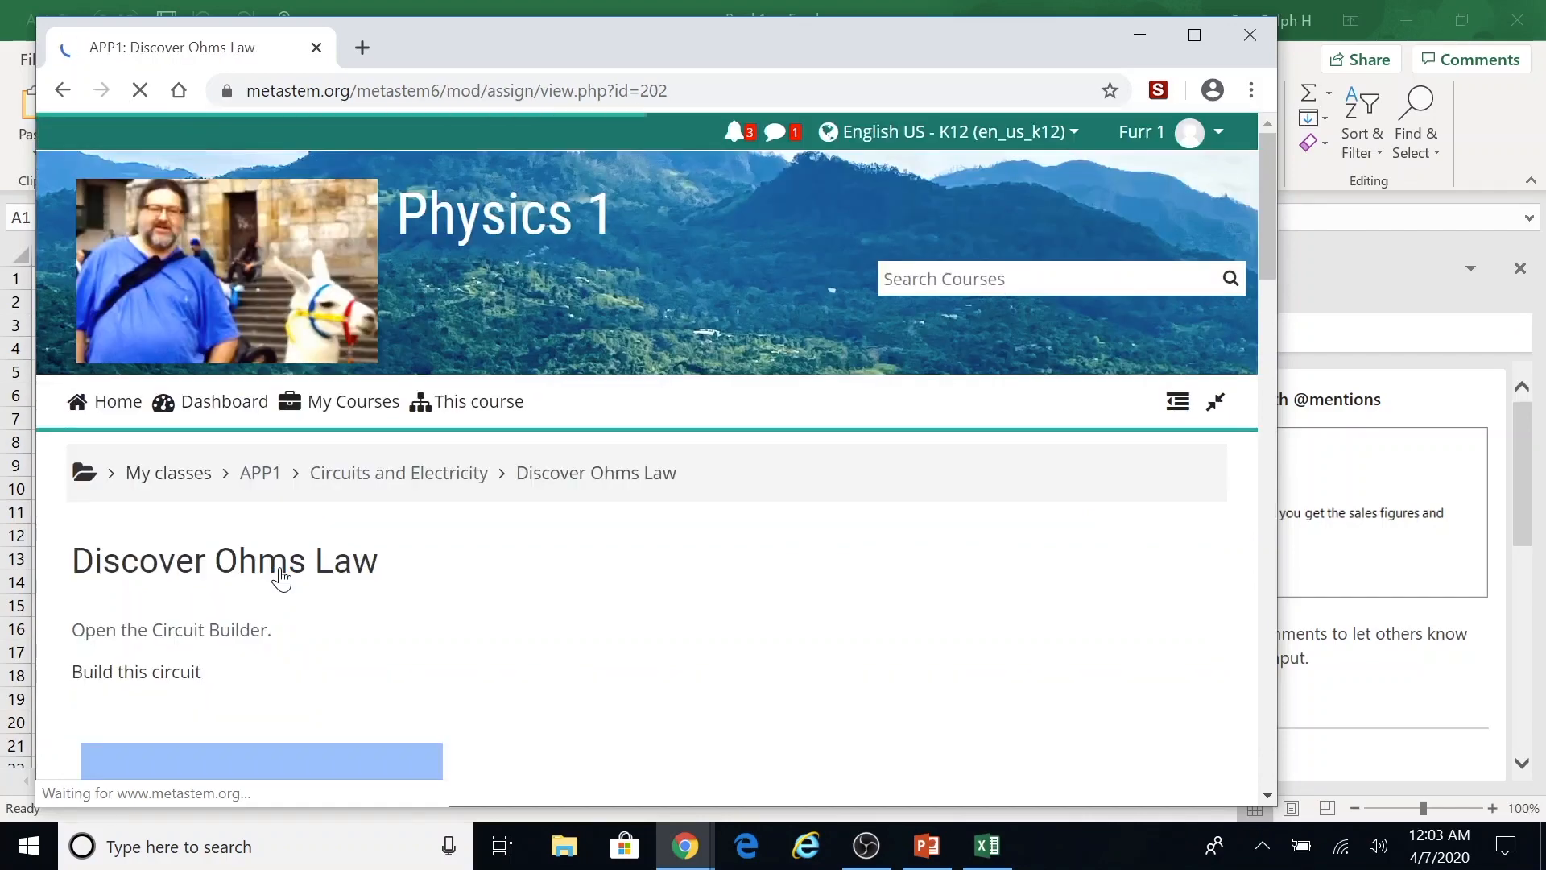
scroll(281, 577, "down", 5)
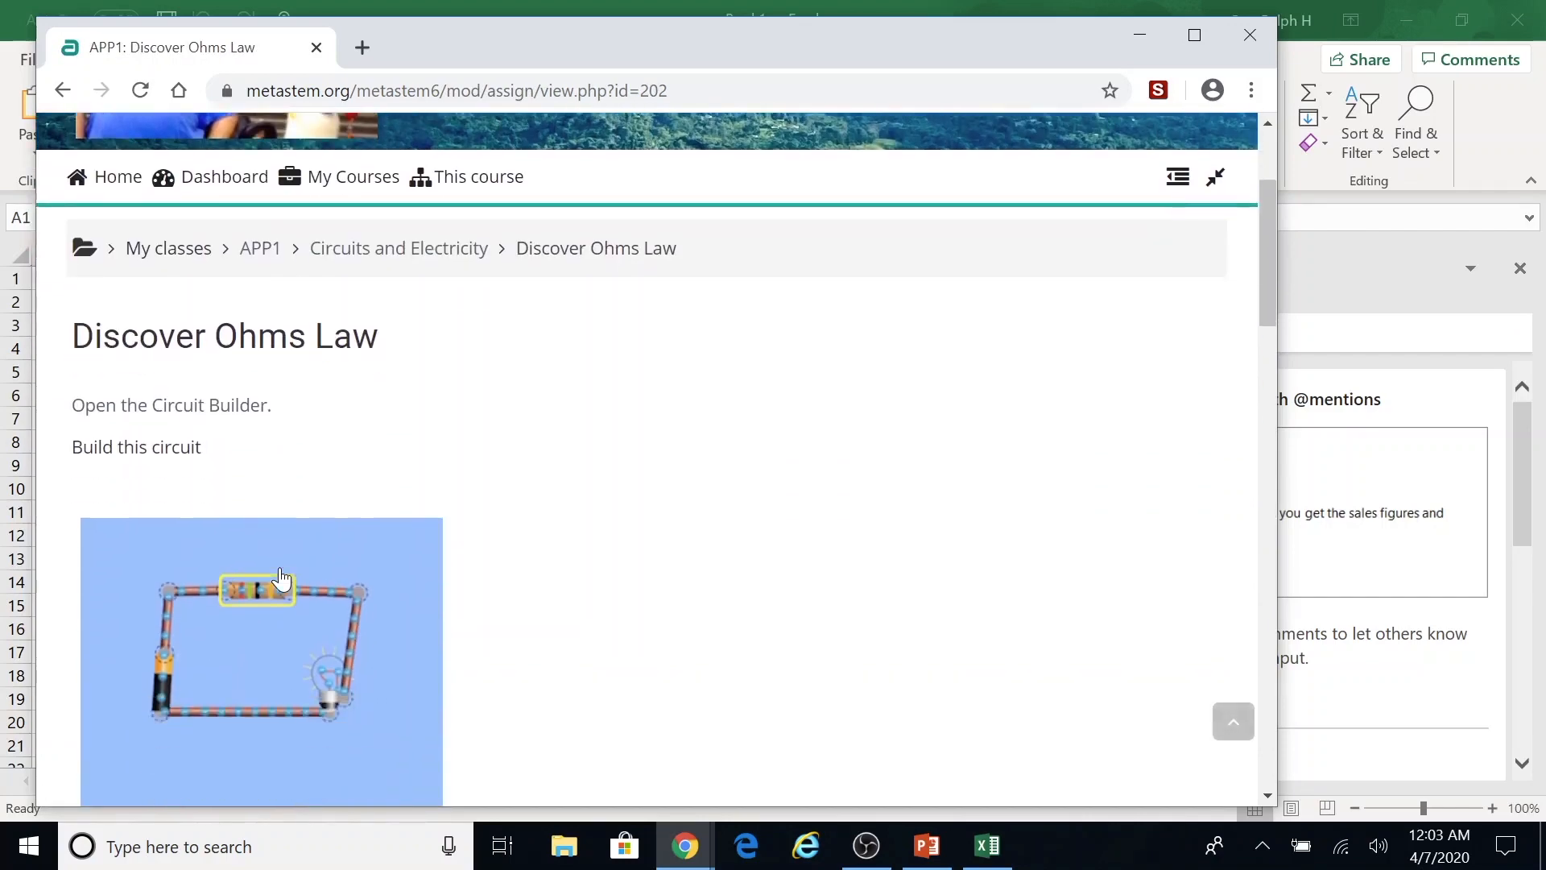
scroll(281, 577, "down", 3)
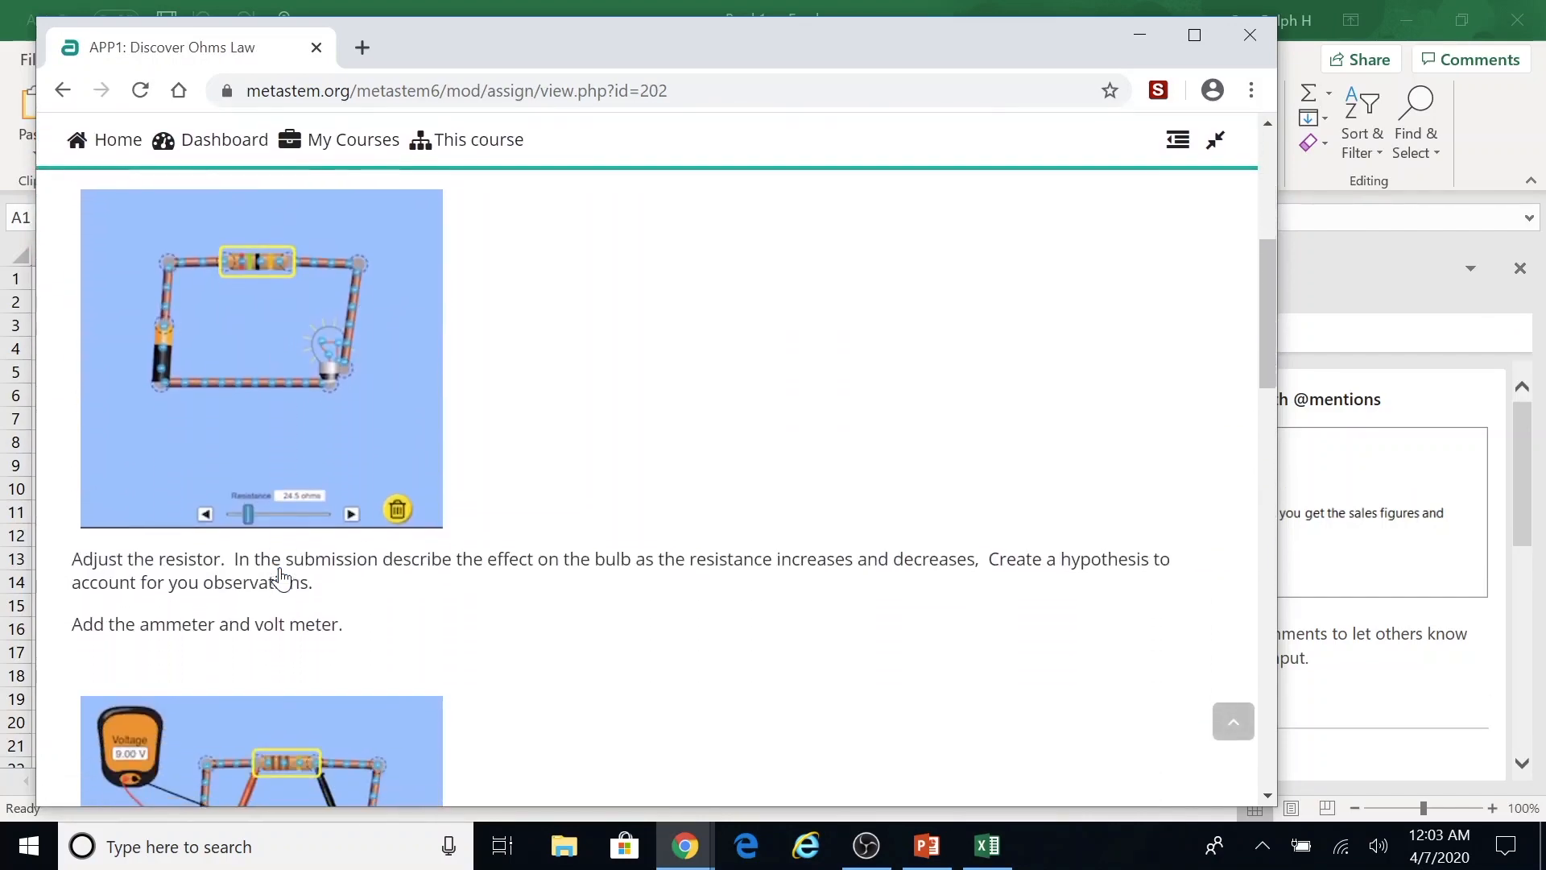
scroll(281, 578, "up", 8)
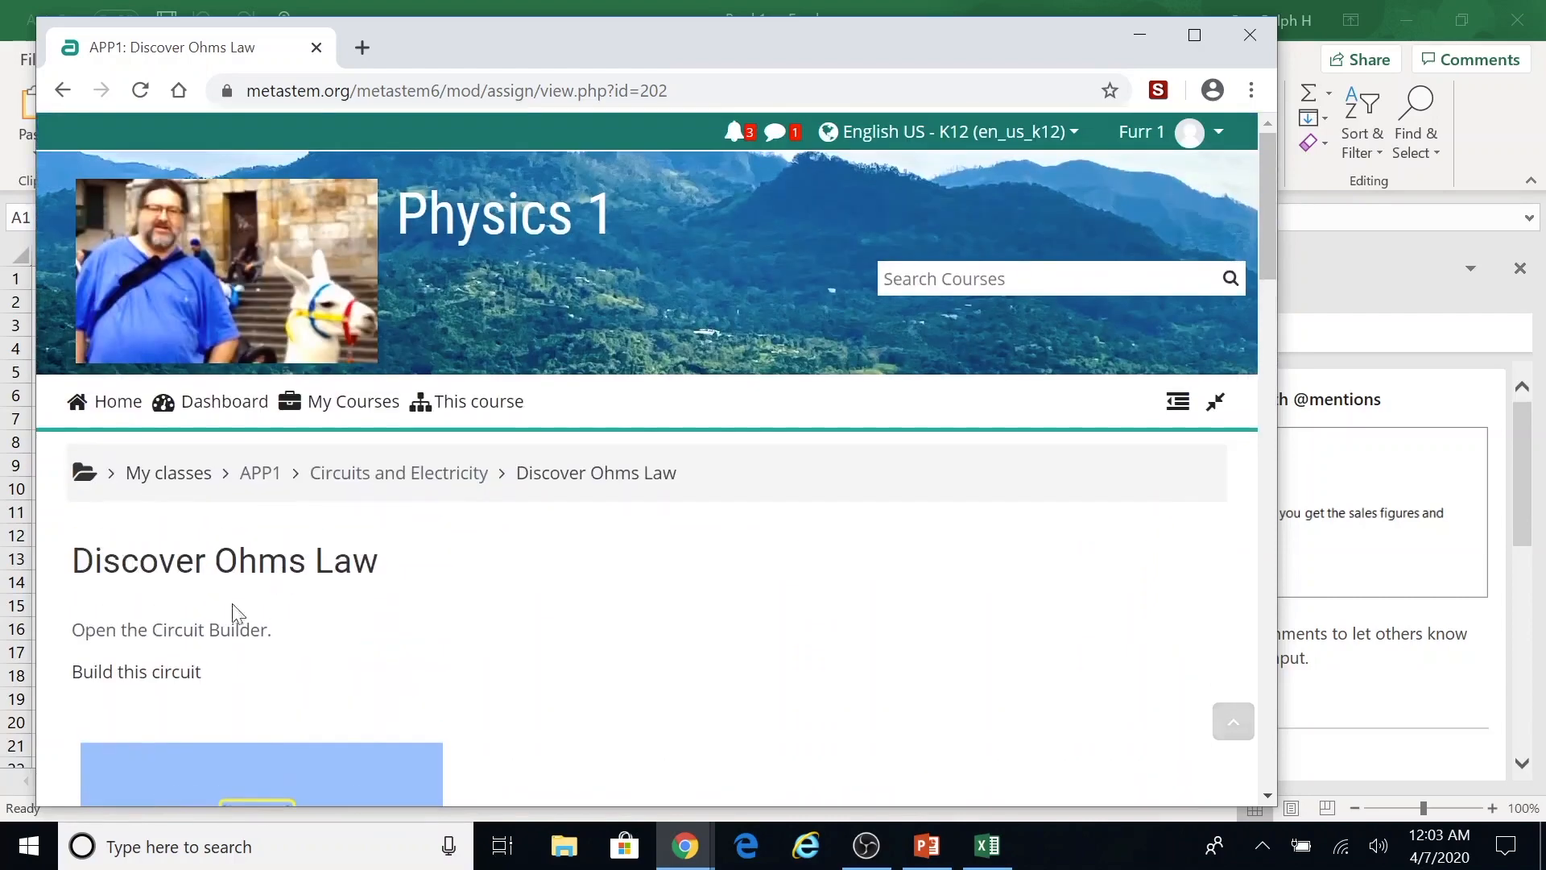
Follow the assignment's Circuit Builder link and launch the Circuit Construction Kit: DC simulation in its Lab mode.
left_click(217, 634)
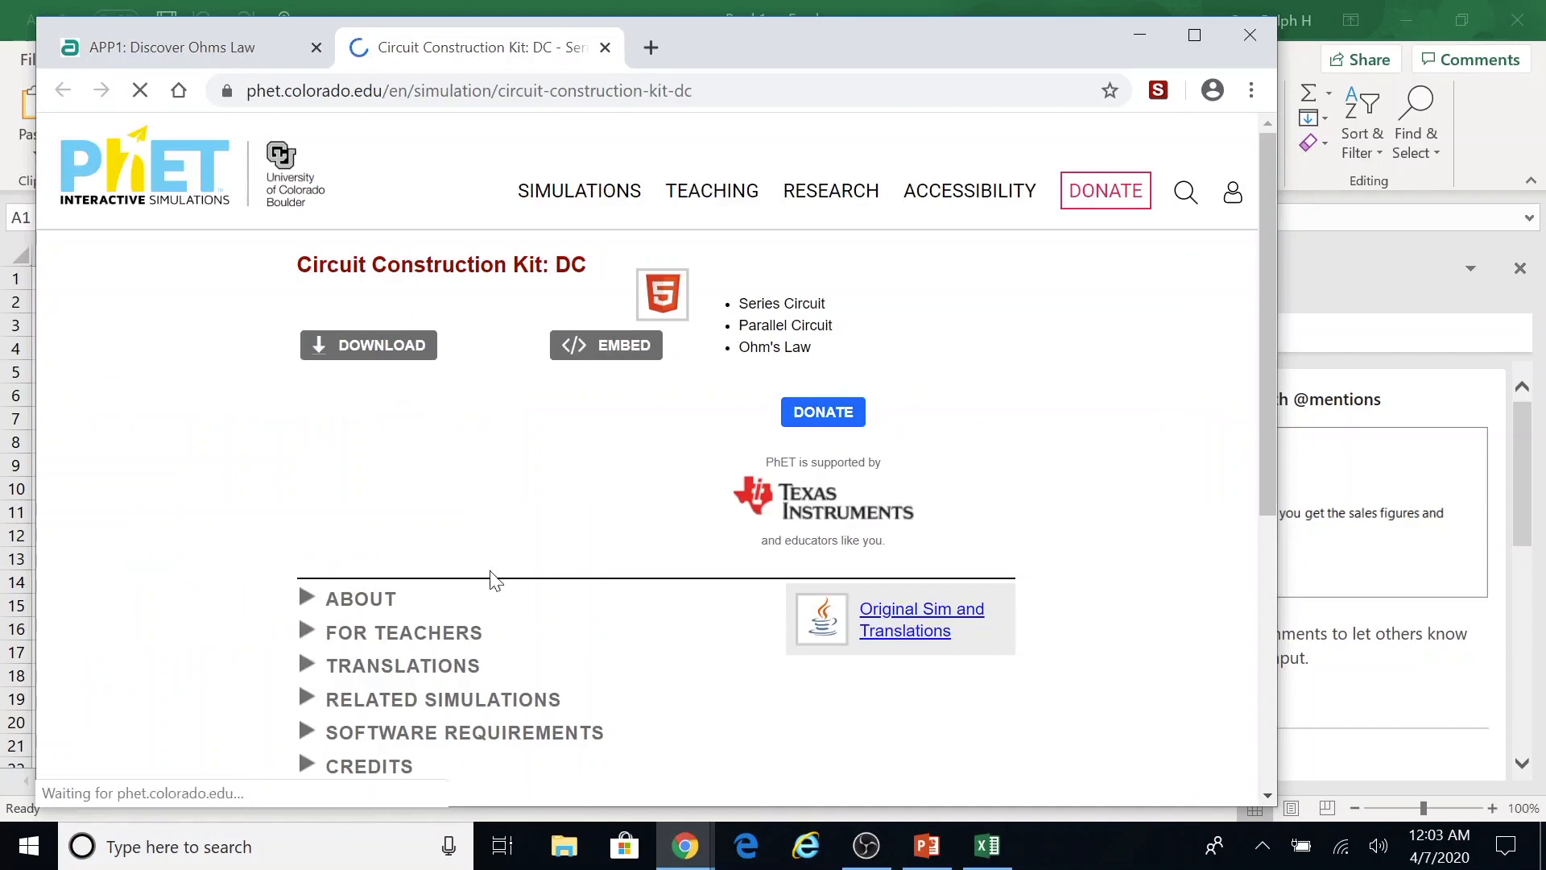
left_click(435, 421)
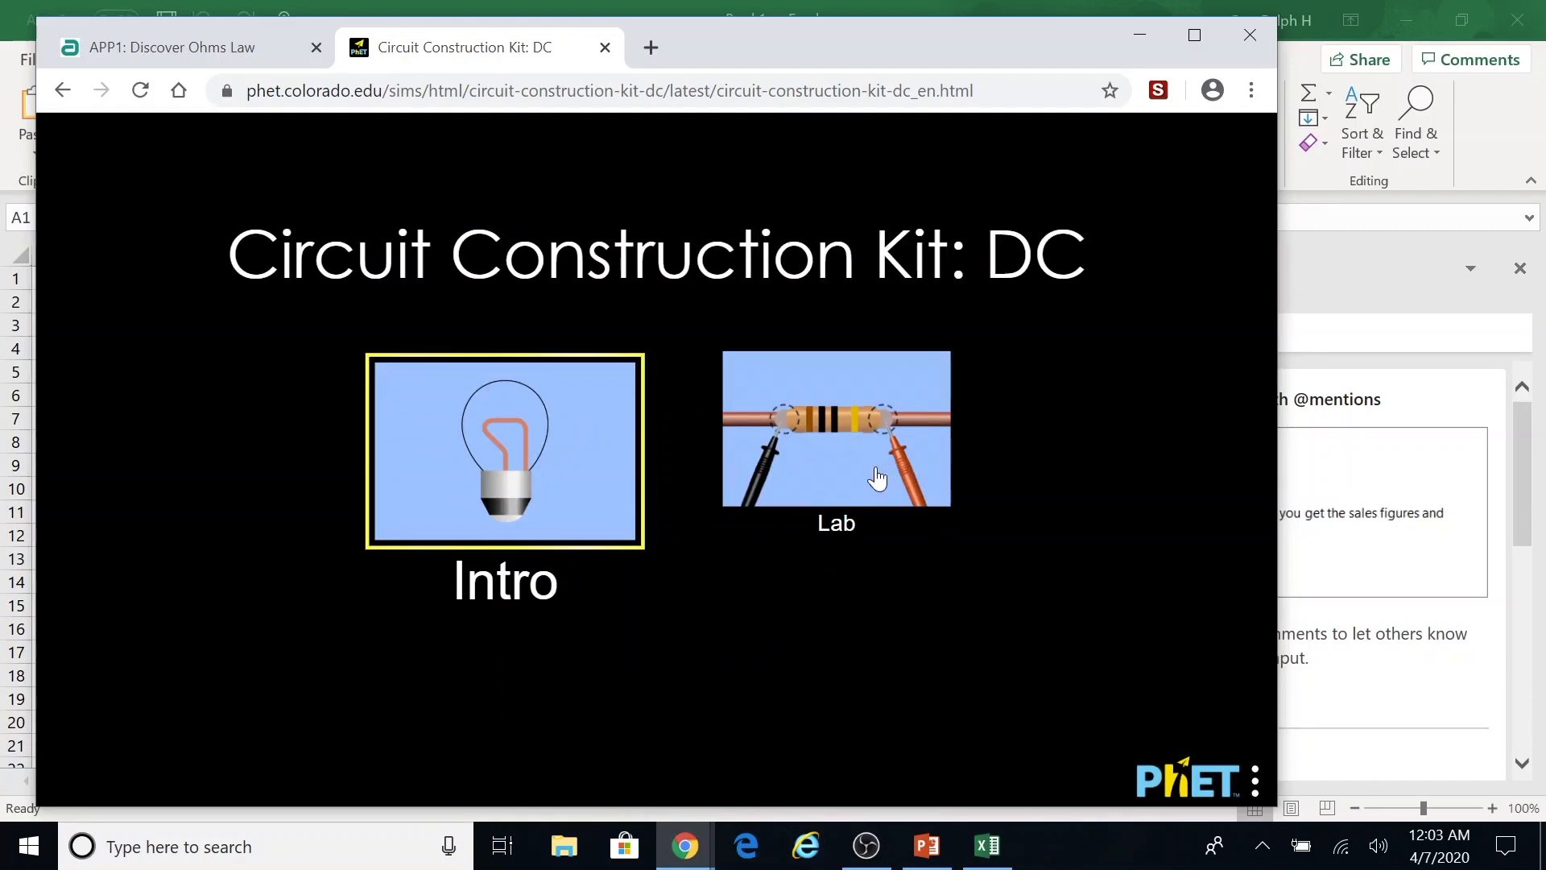
left_click(878, 479)
left_click(538, 459)
left_click(844, 475)
left_click(842, 466)
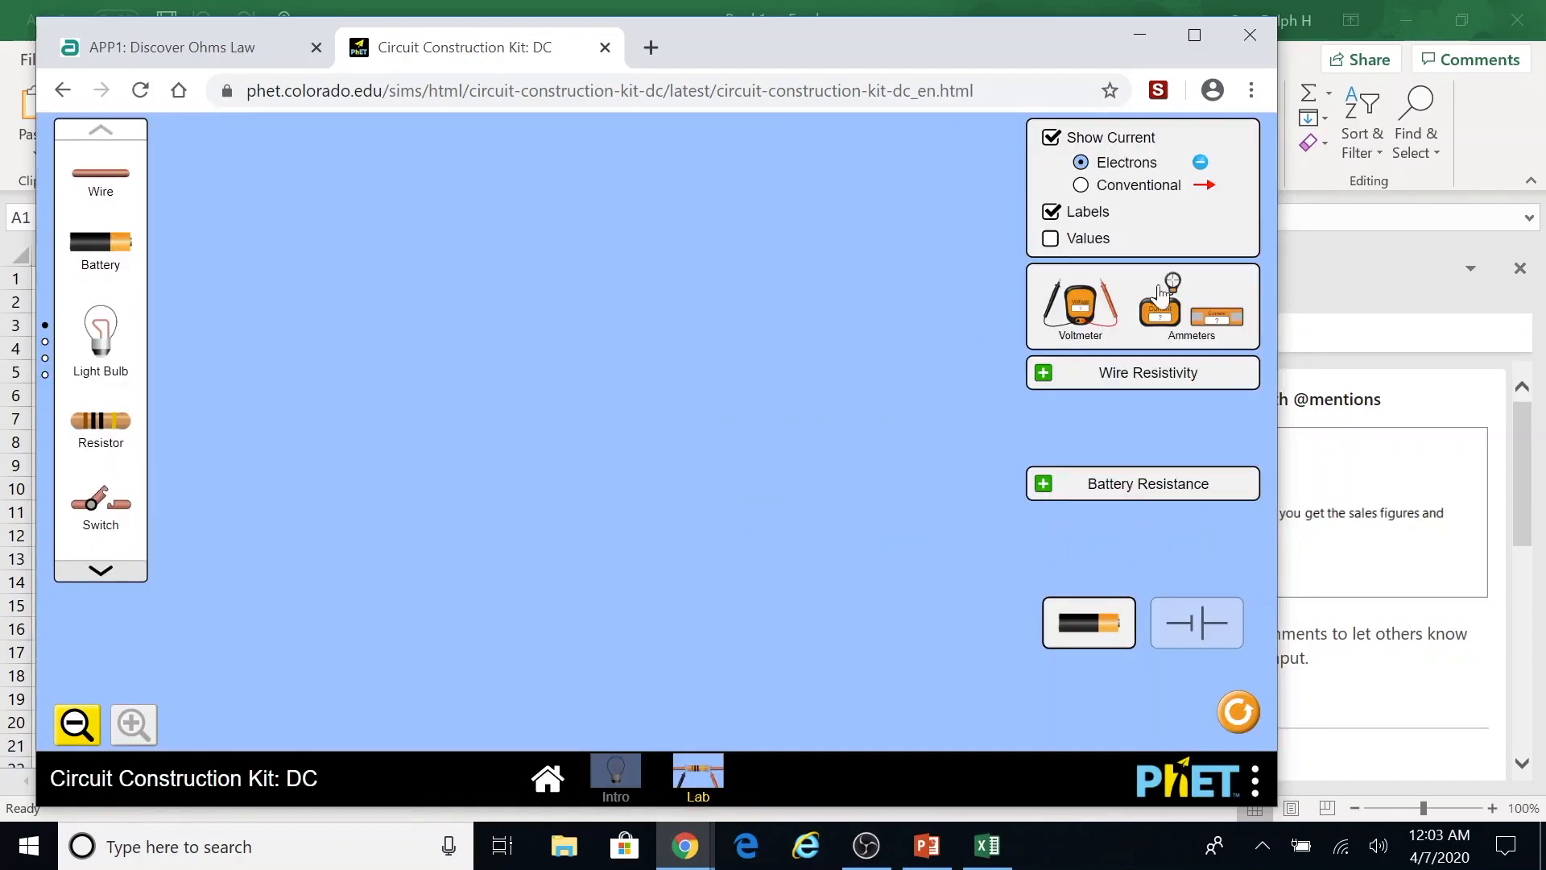
Place an upright battery, connect a wire and a resistor in line from its upper end, and add a wire descending from the resistor.
left_click_drag(118, 260, 362, 477)
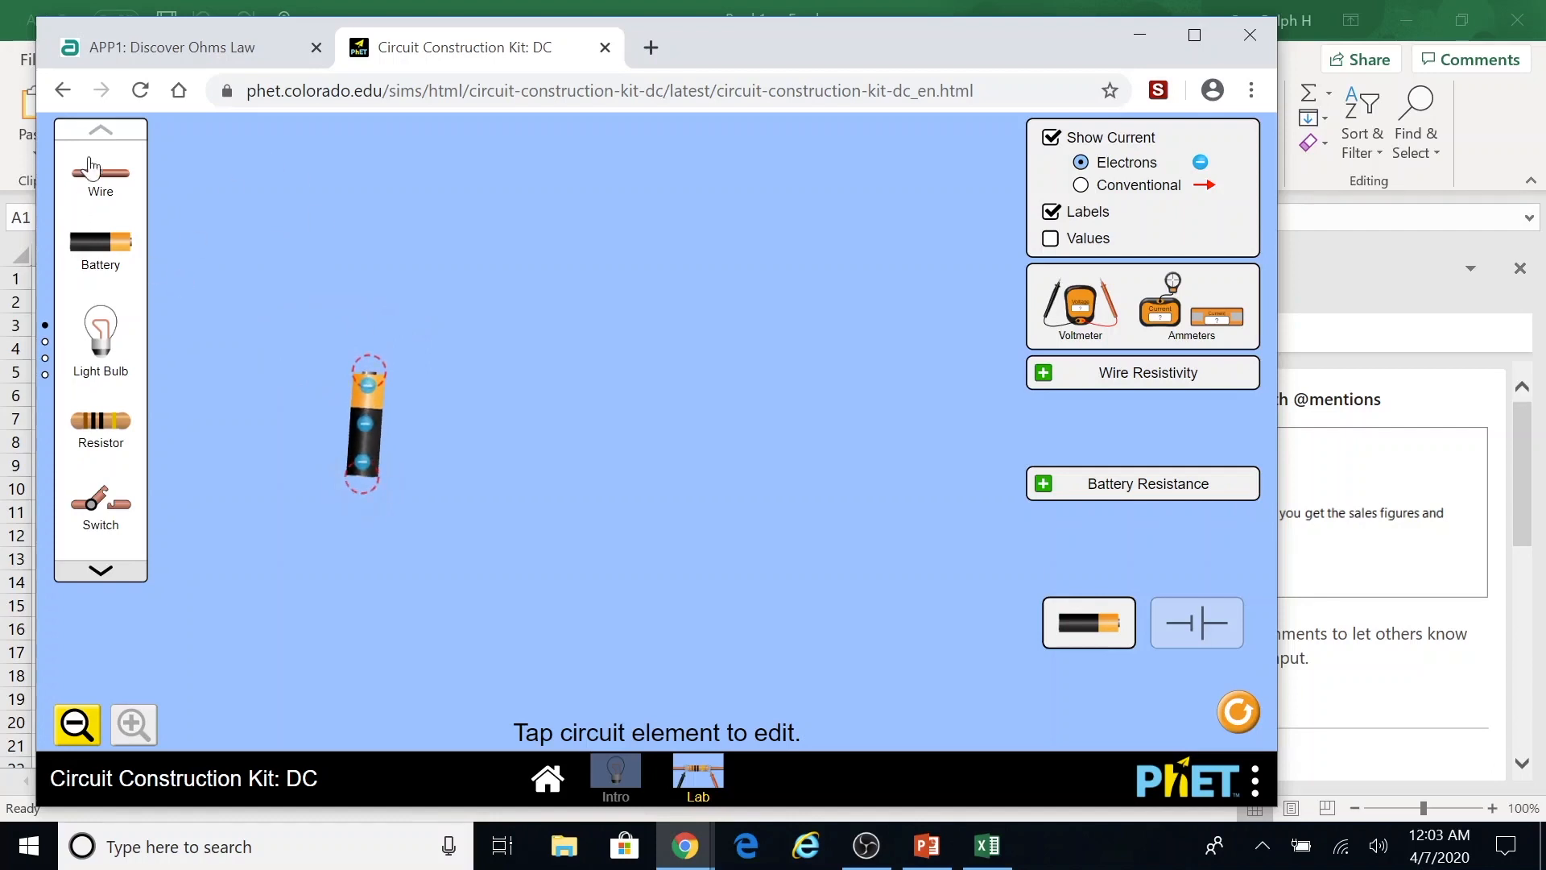
left_click_drag(96, 170, 427, 373)
left_click_drag(101, 421, 537, 374)
left_click_drag(100, 172, 587, 554)
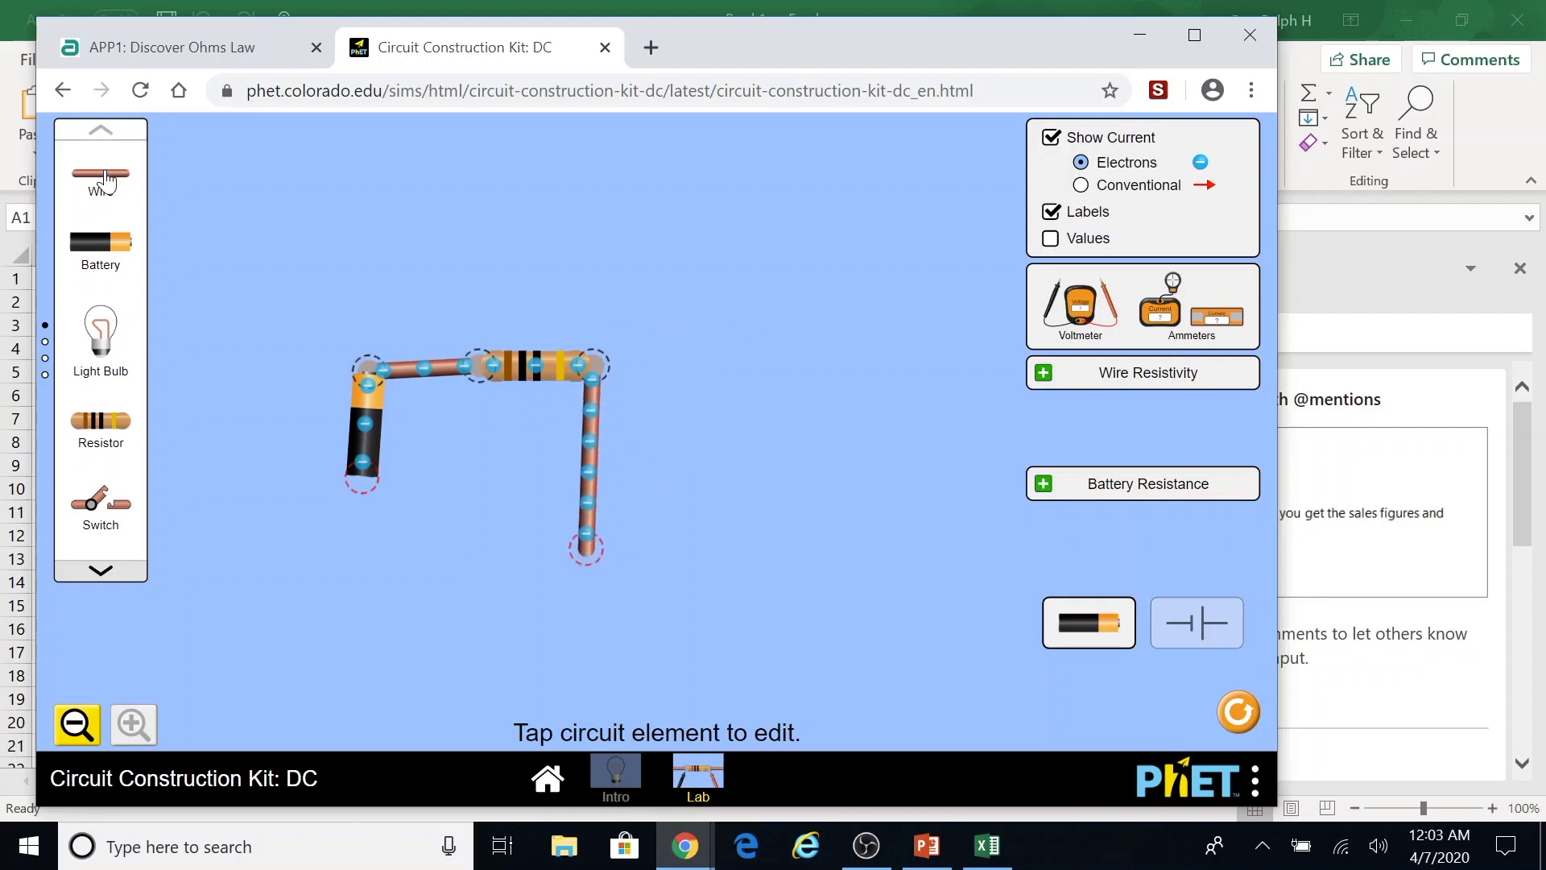
Close the circuit with two wires from the battery's lower end to the descending wire, and level the bottom wire.
right_click(413, 548)
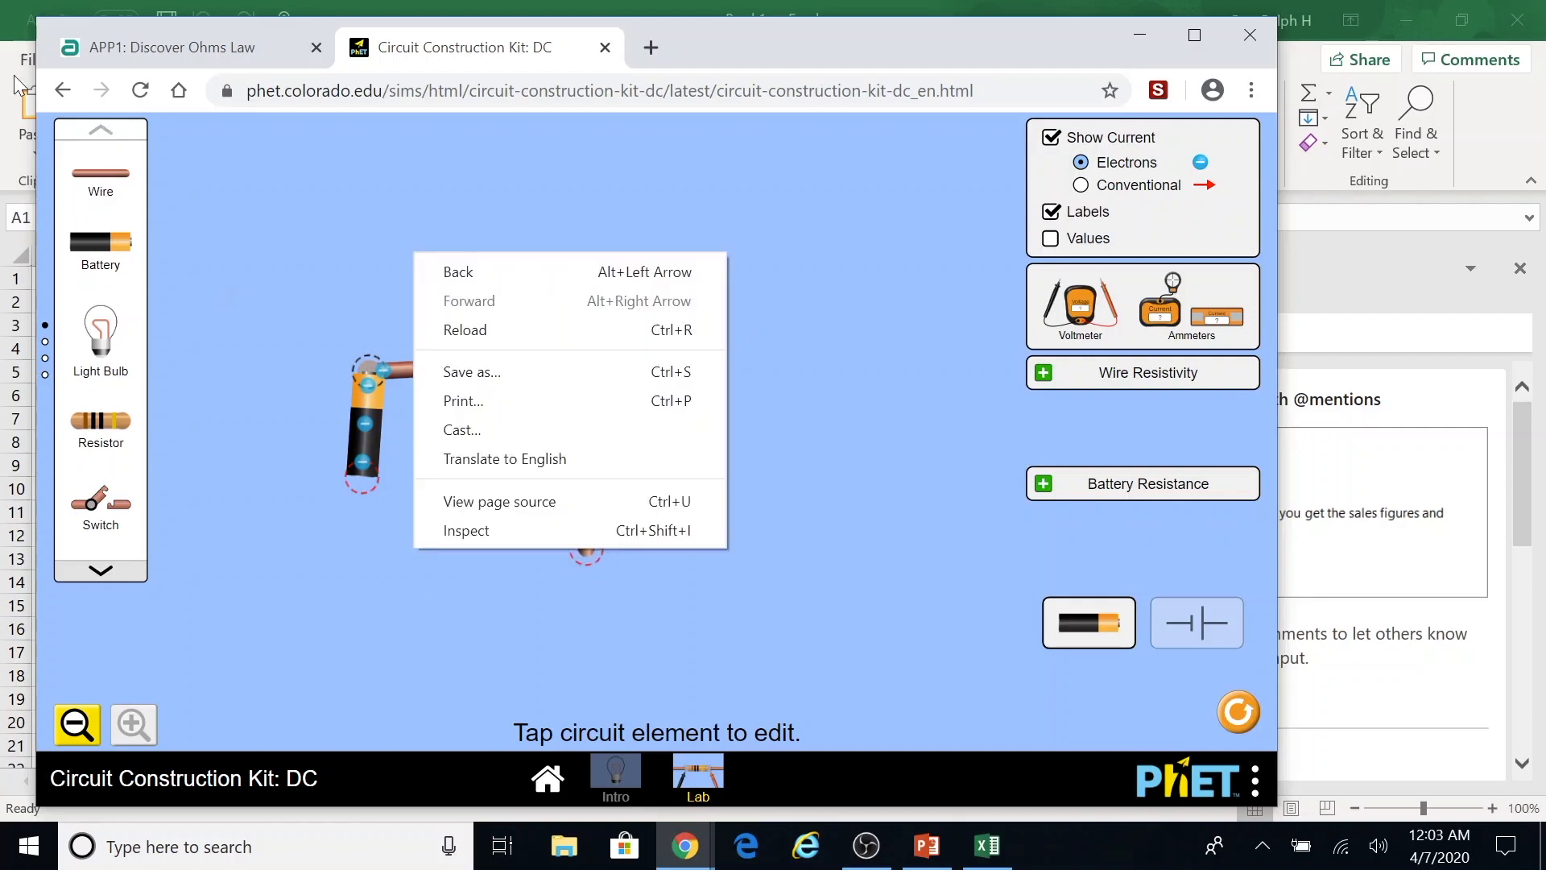
left_click(101, 172)
left_click_drag(101, 173, 373, 595)
left_click_drag(481, 562, 363, 574)
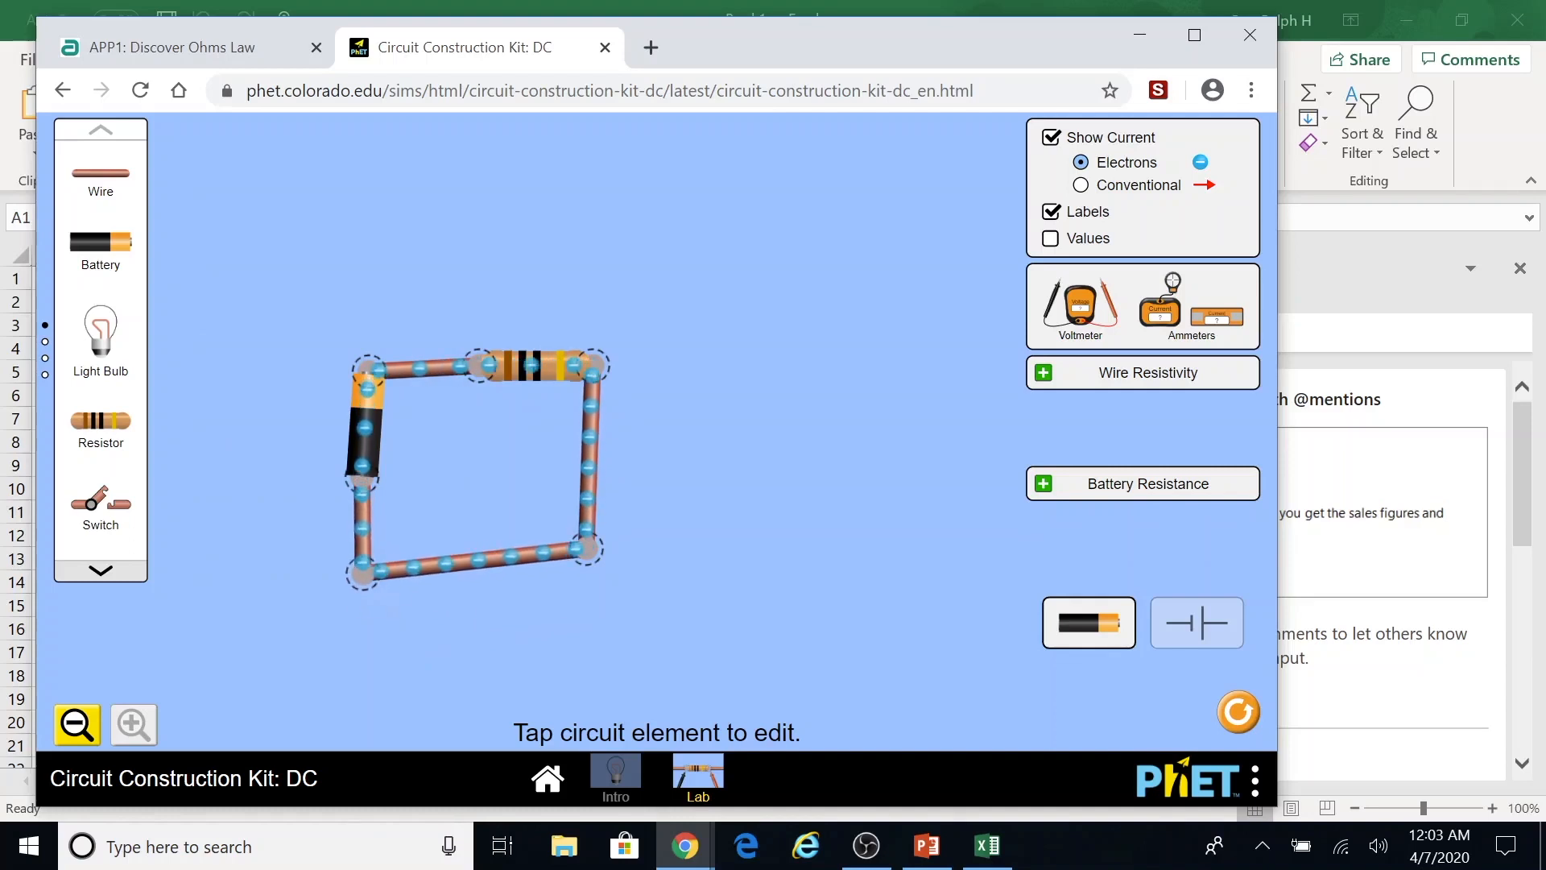
left_click_drag(587, 550, 587, 573)
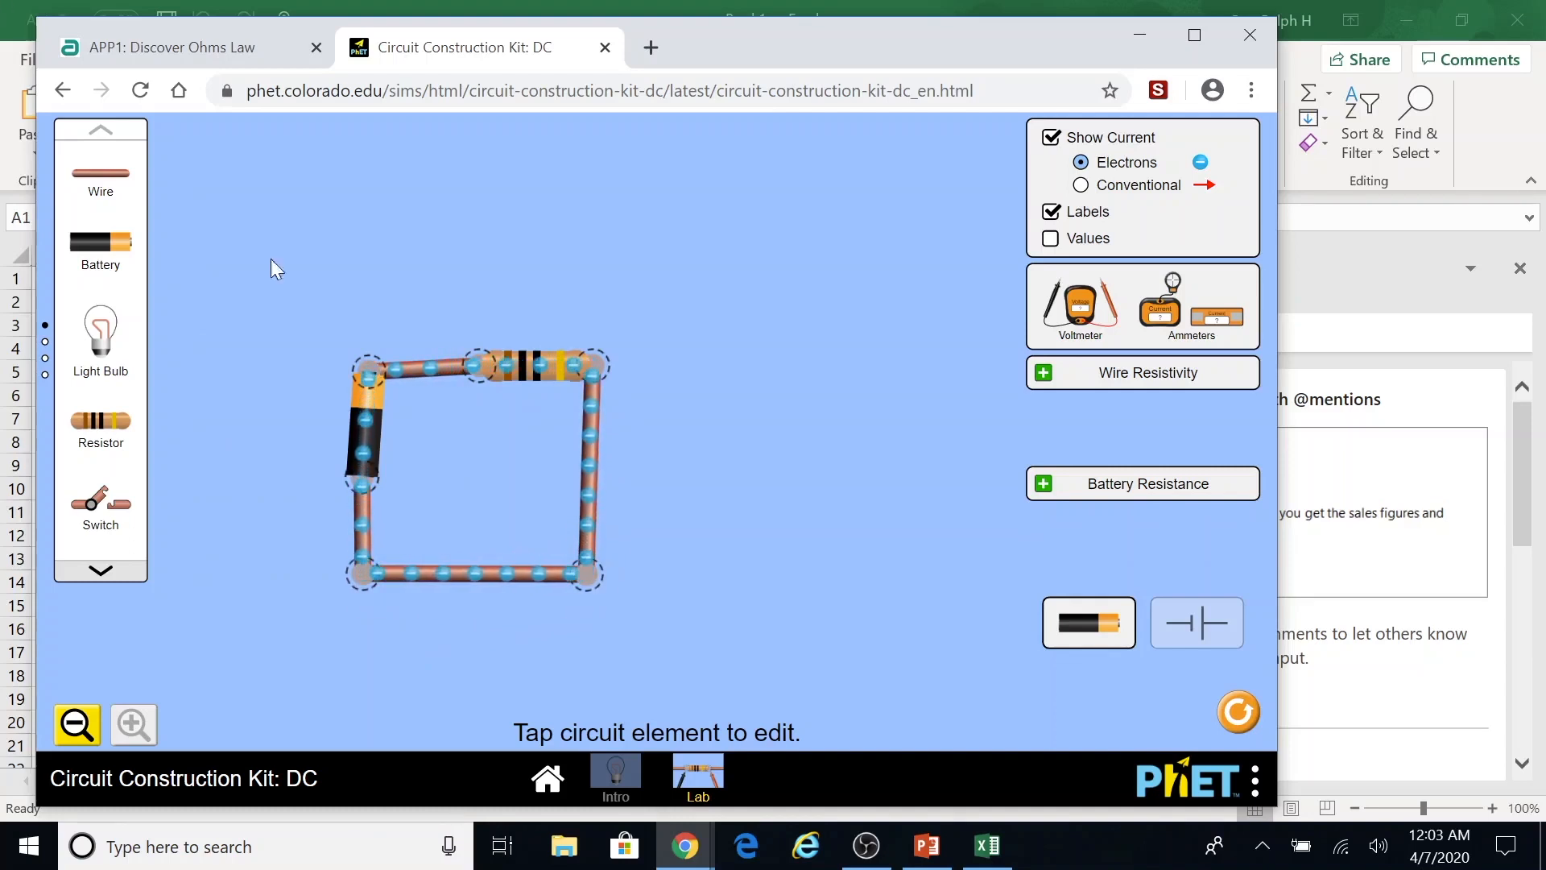
Review the Discover Ohms Law assignment's circuit pictures and its instructions for adding meters, collecting data, graphing and writing up the lab.
left_click(232, 56)
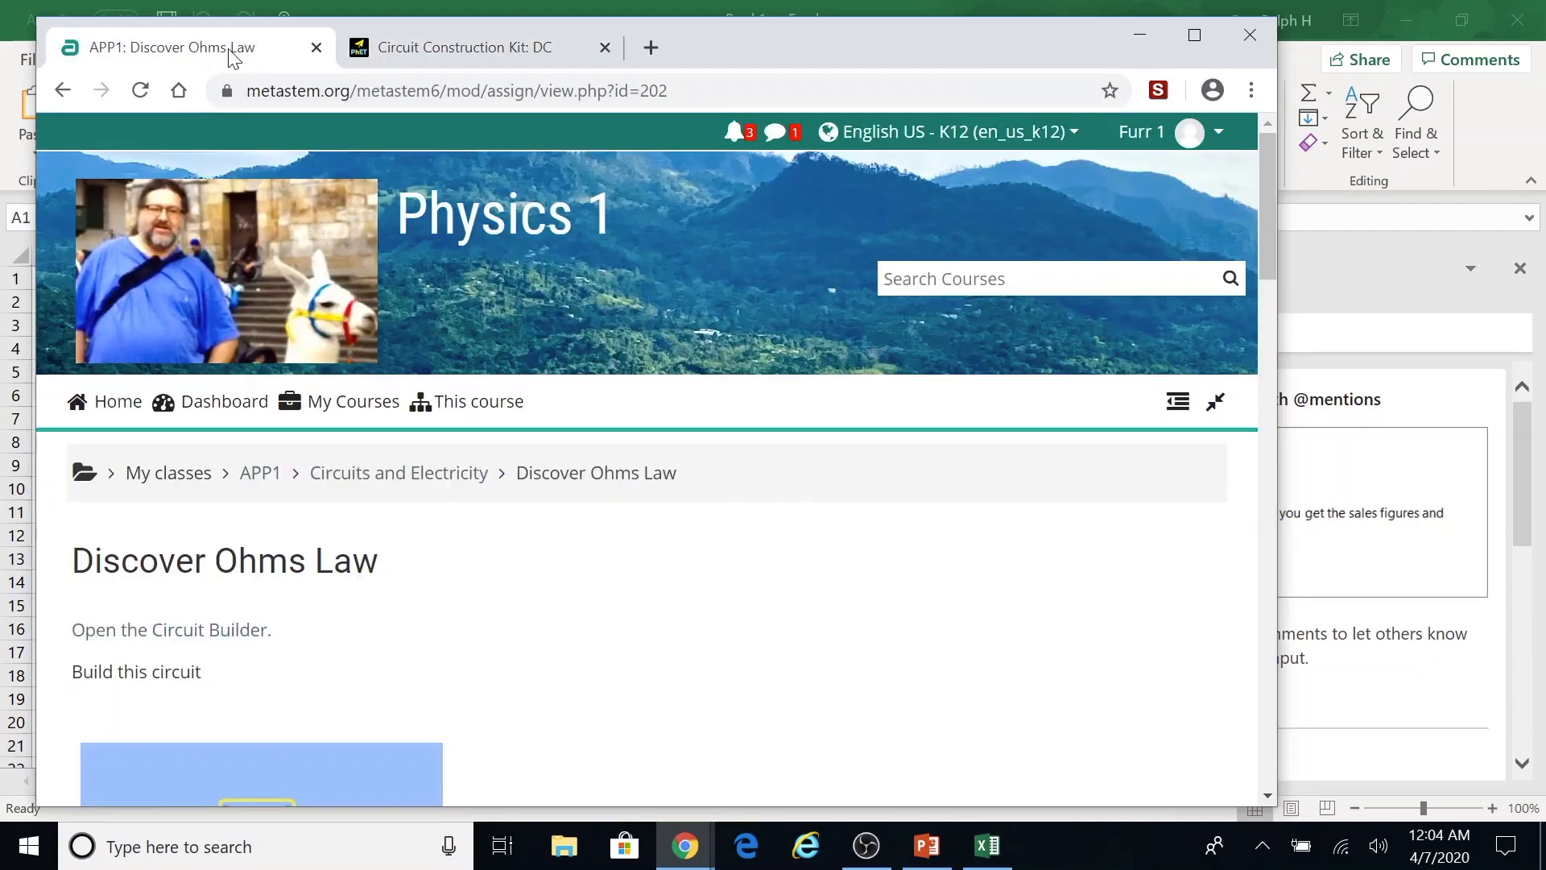
scroll(260, 320, "down", 6)
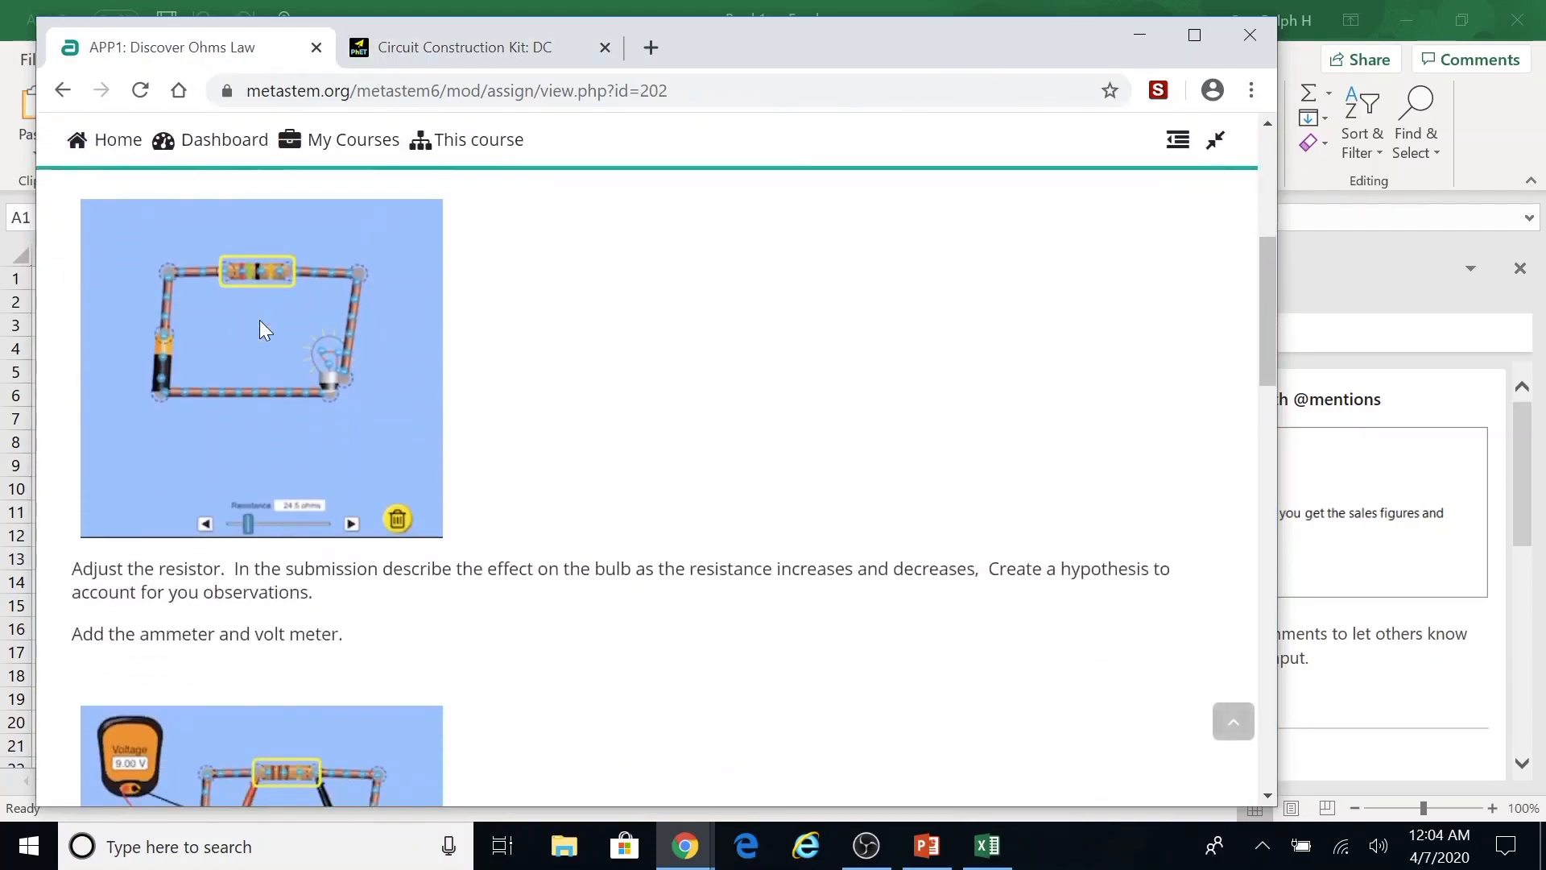
scroll(259, 320, "down", 3)
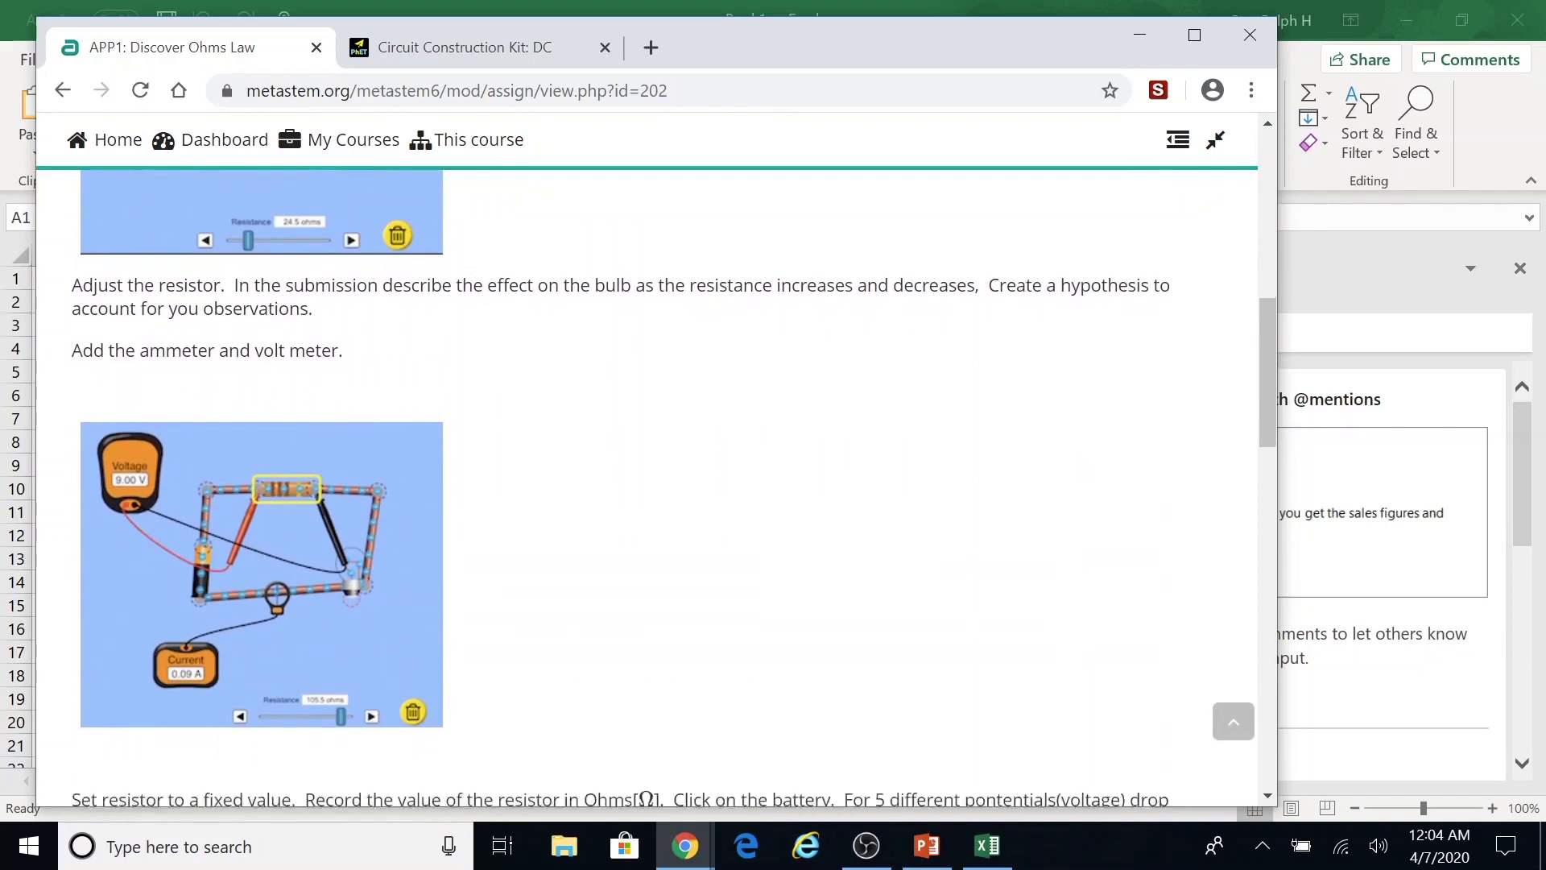
scroll(259, 320, "down", 4)
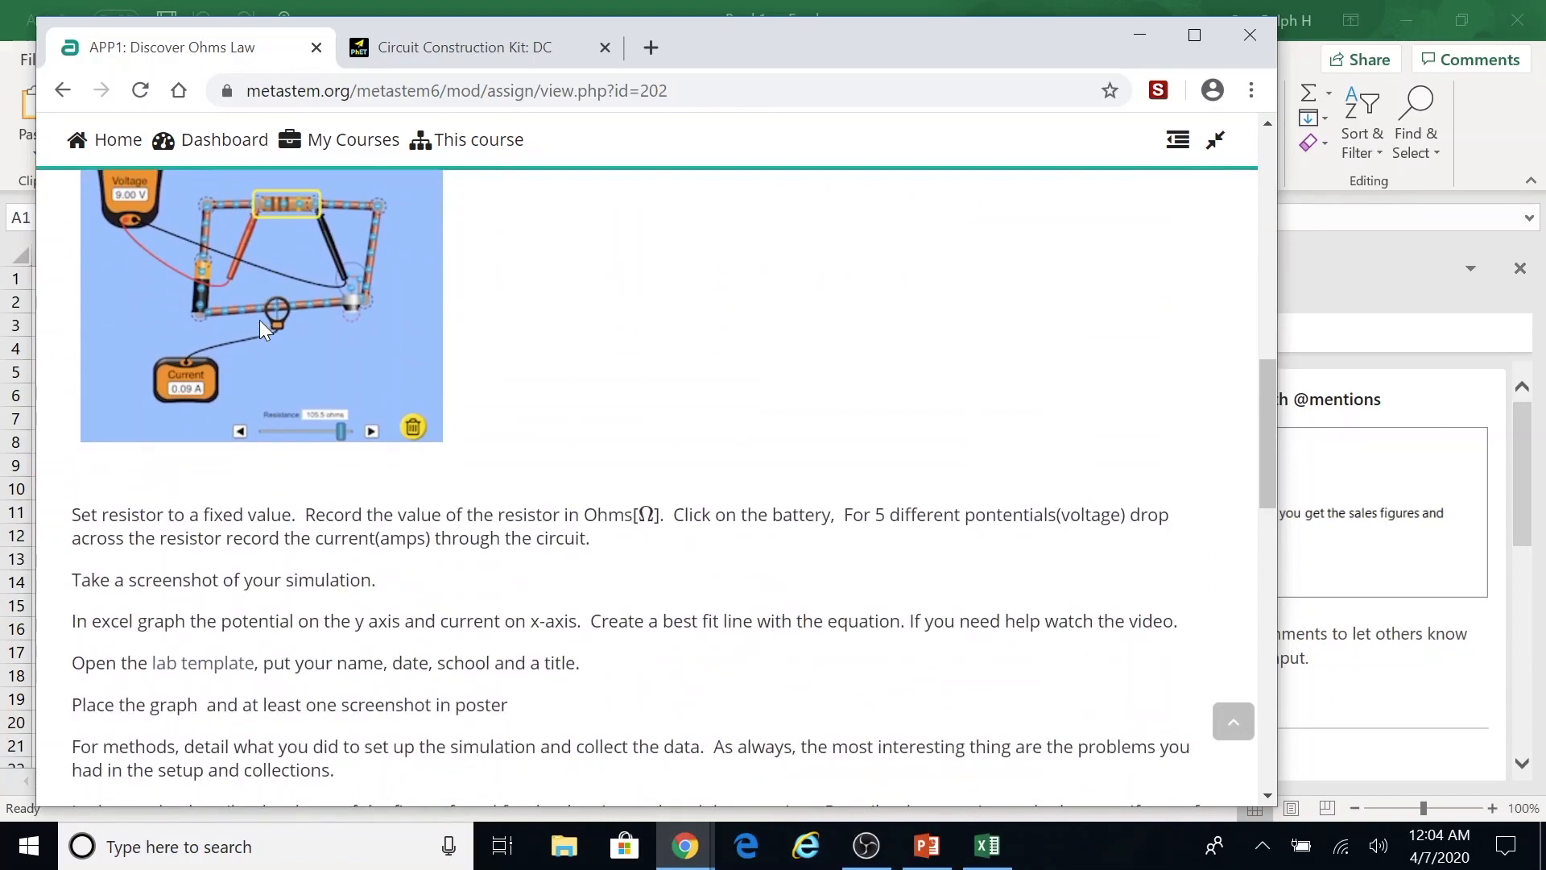
scroll(259, 321, "down", 1)
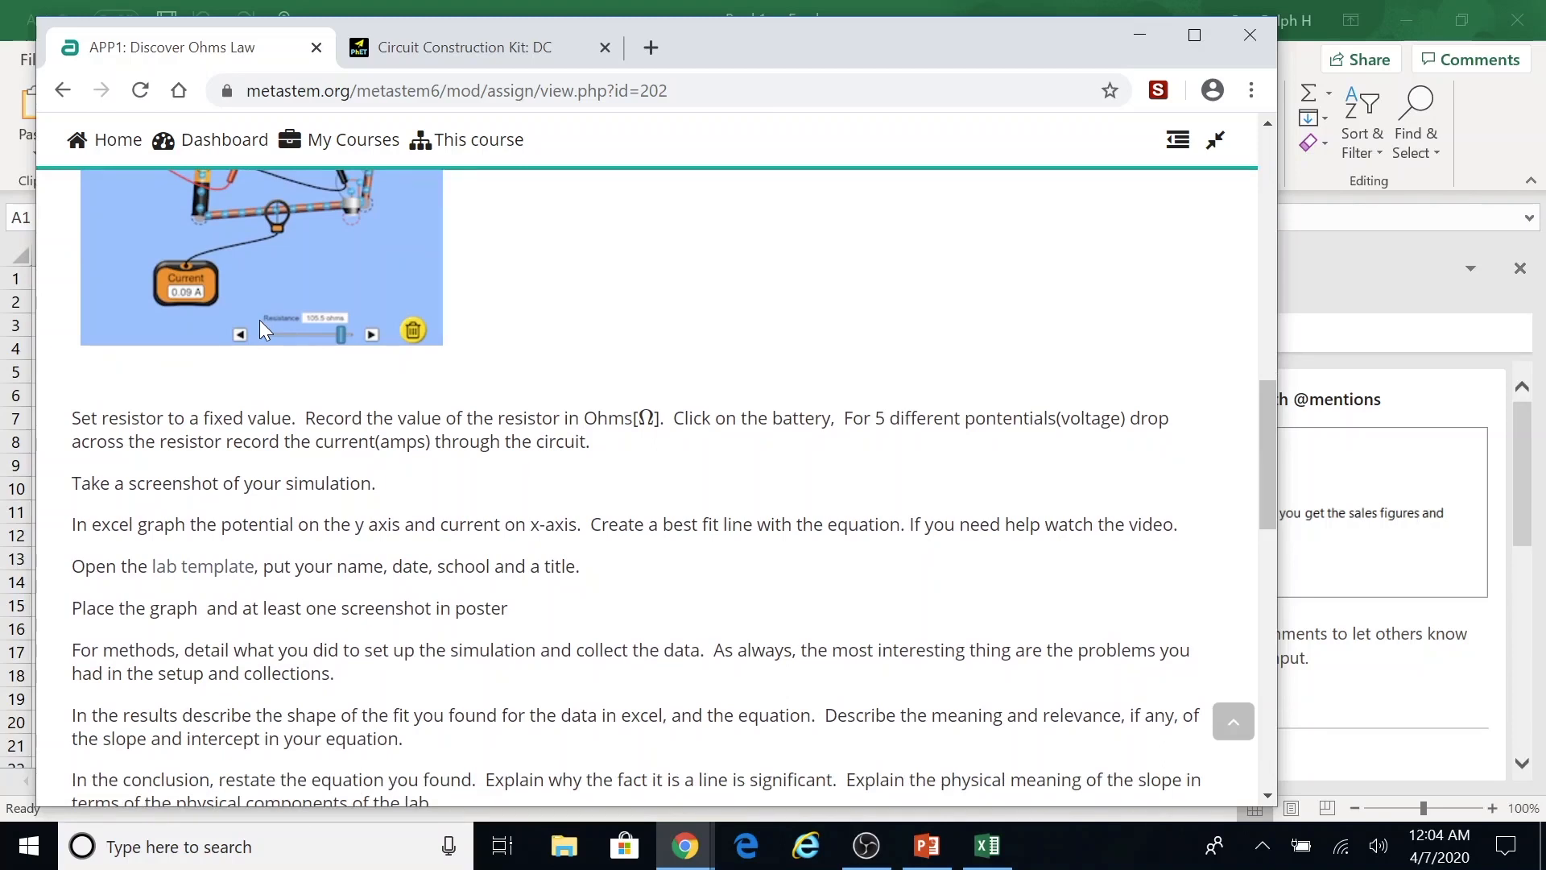
scroll(259, 320, "down", 1)
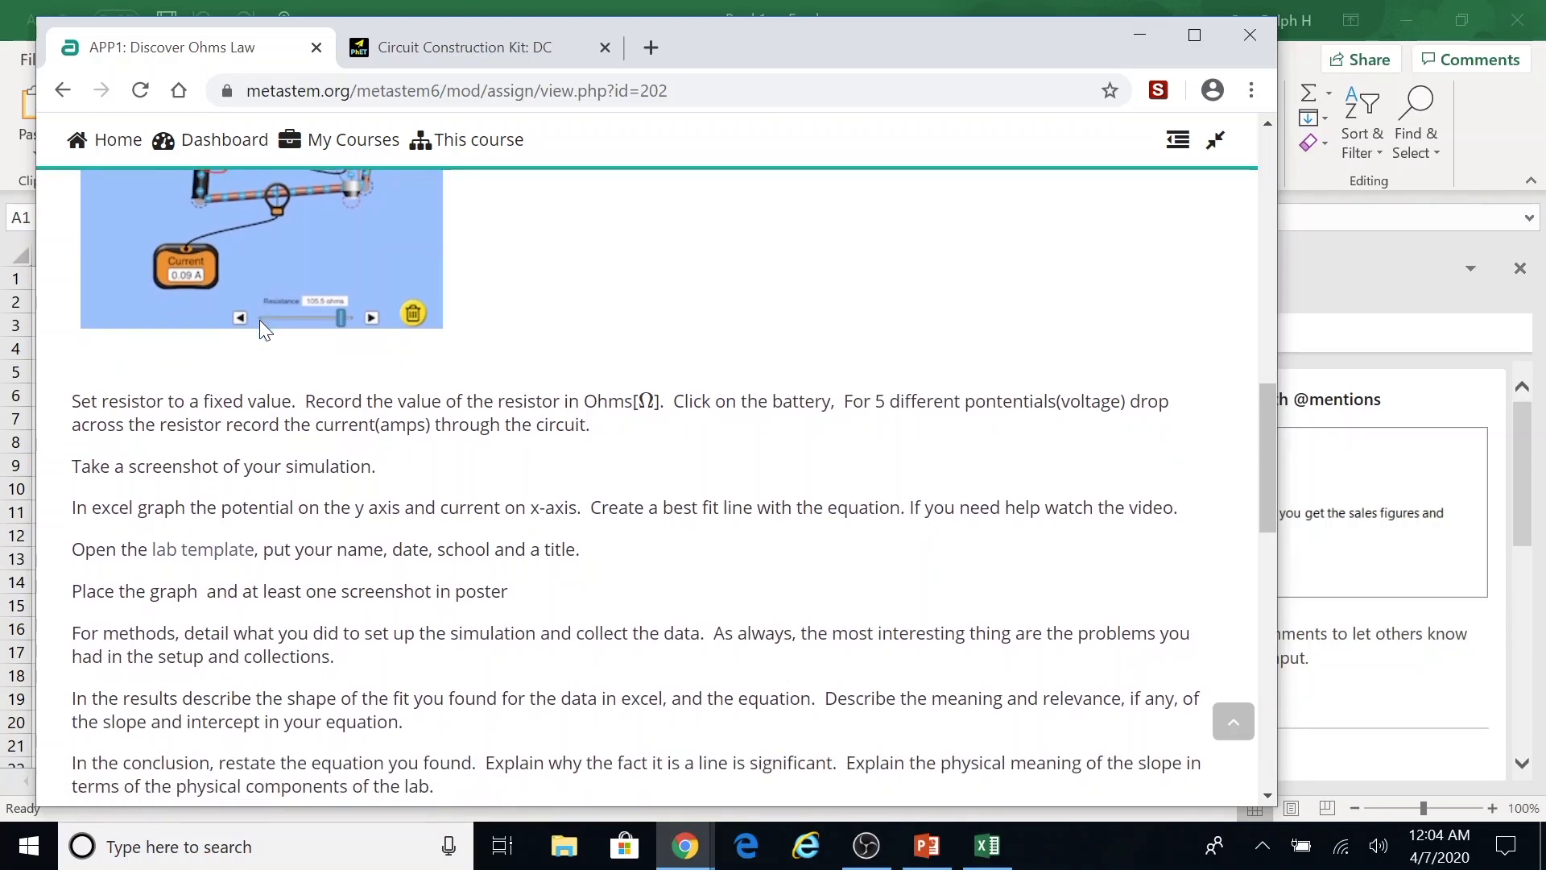
scroll(259, 320, "up", 1)
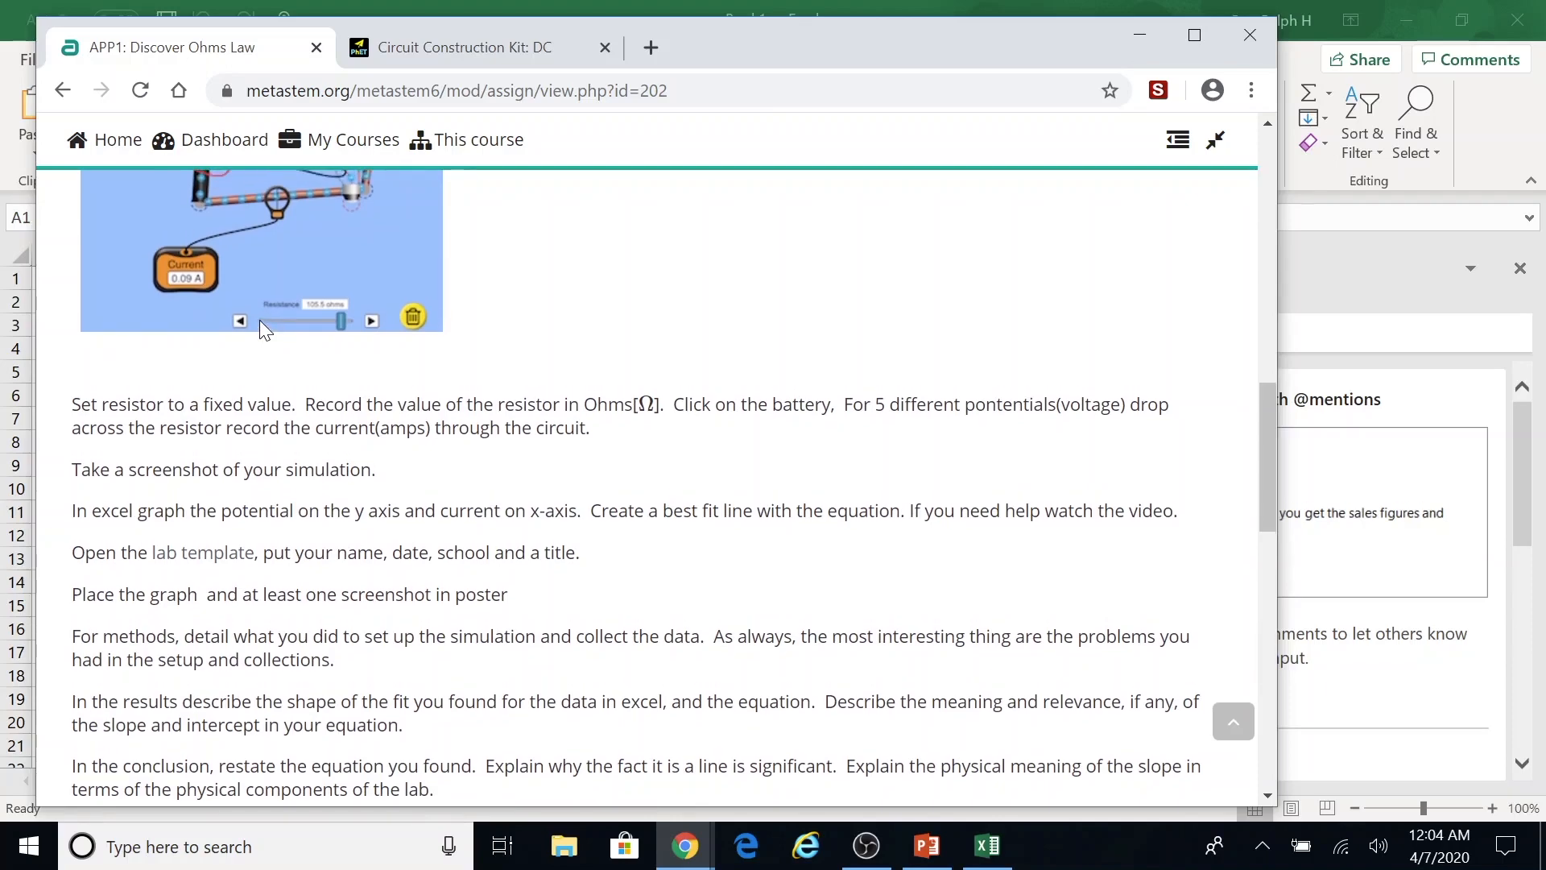
scroll(259, 320, "up", 3)
Return to the circuit simulation, place the loop ammeter on the bottom wire, and set the resistor to 51.0 ohms.
left_click(451, 48)
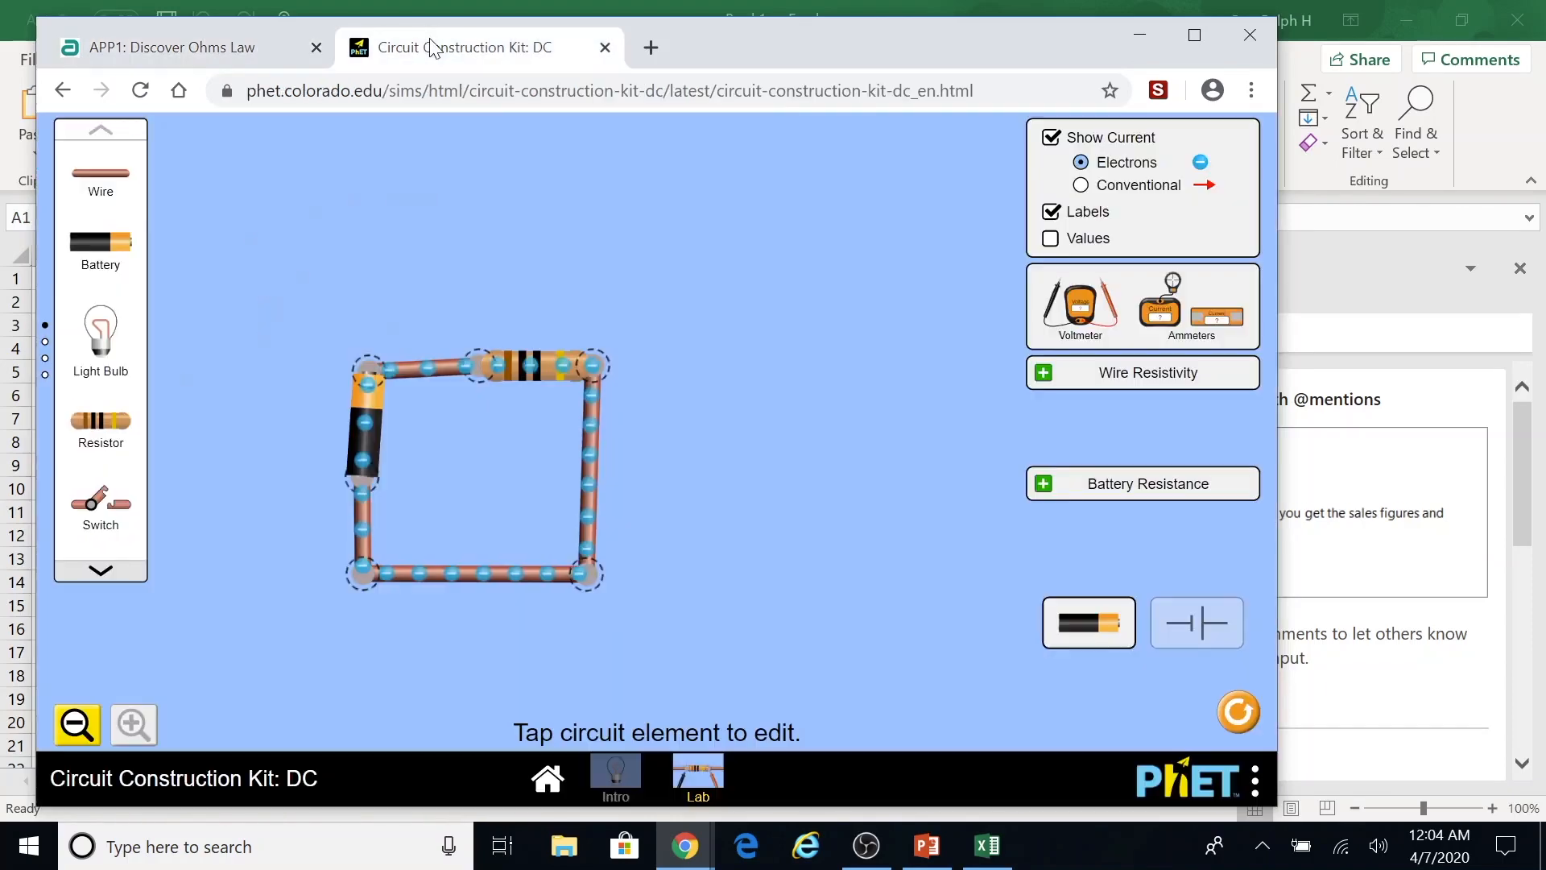
left_click_drag(1160, 306, 739, 679)
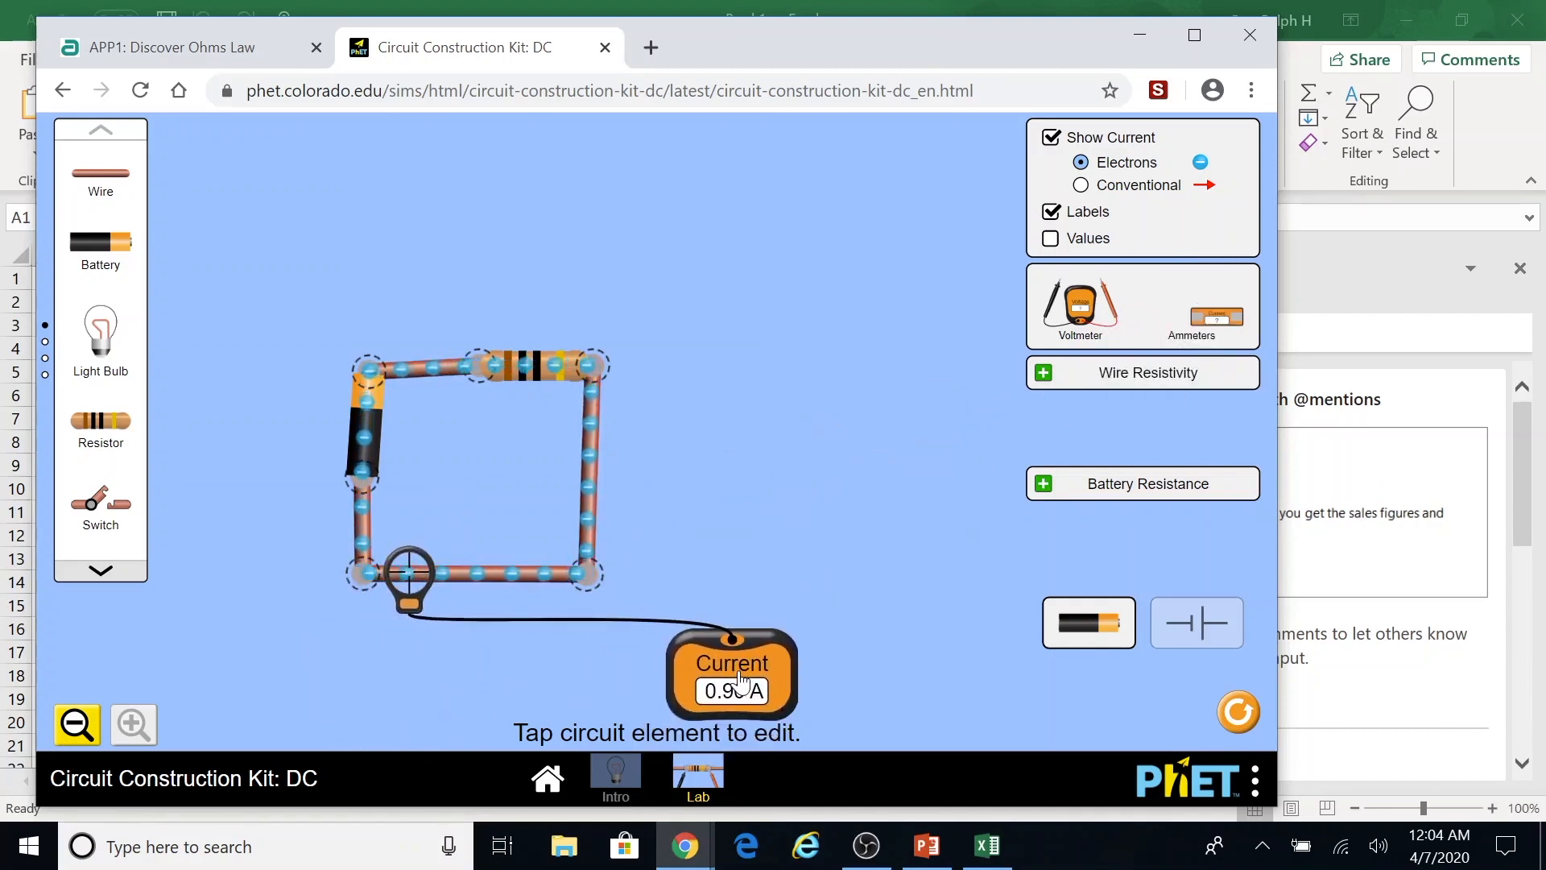
left_click(533, 382)
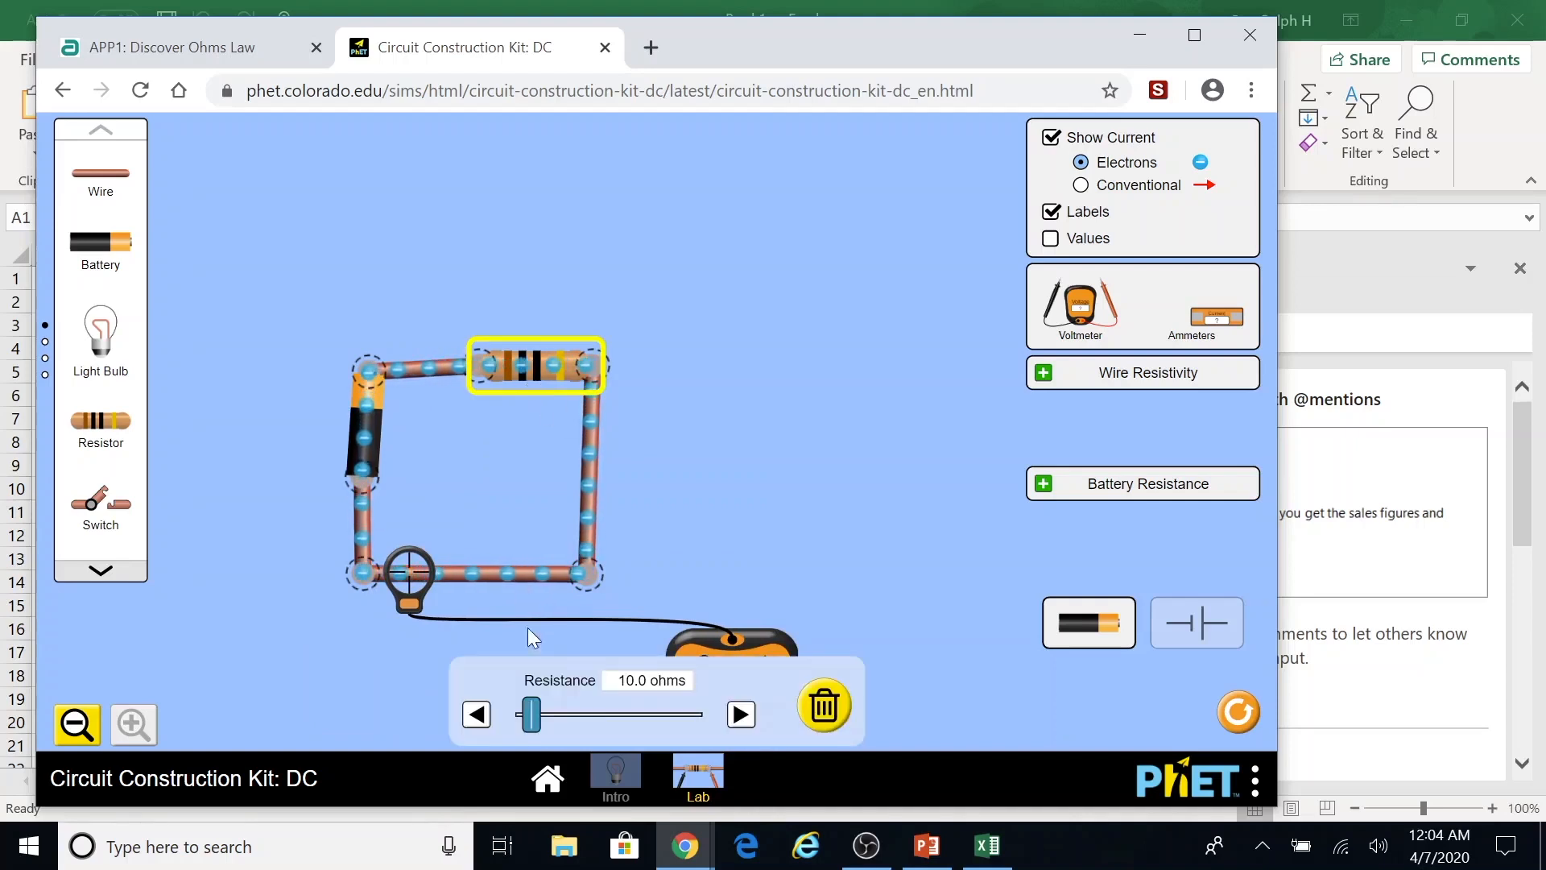
left_click_drag(530, 711, 595, 714)
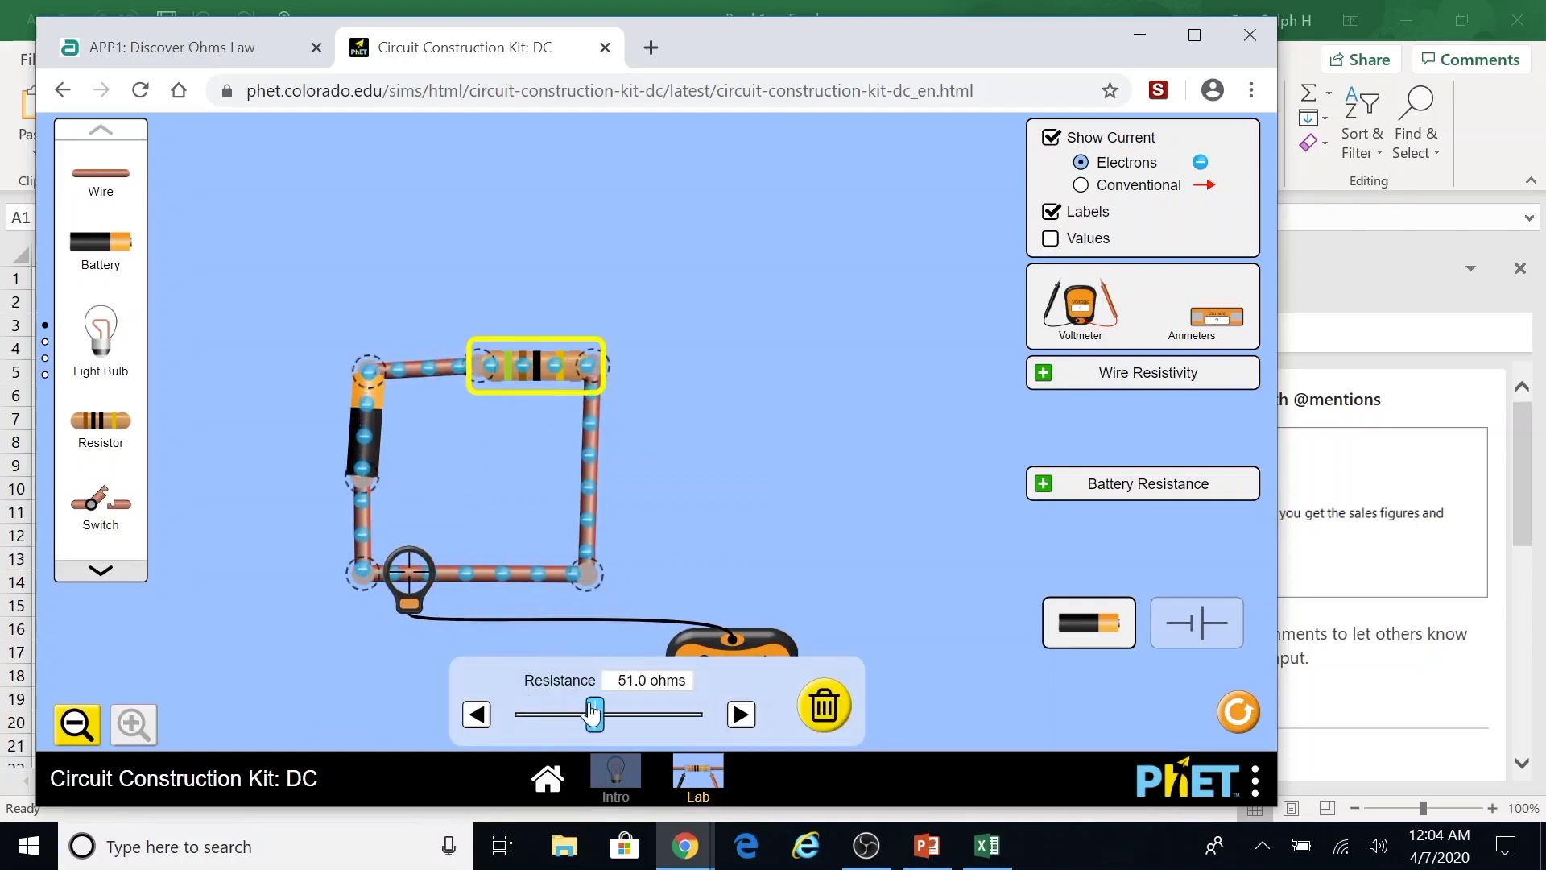
left_click(275, 514)
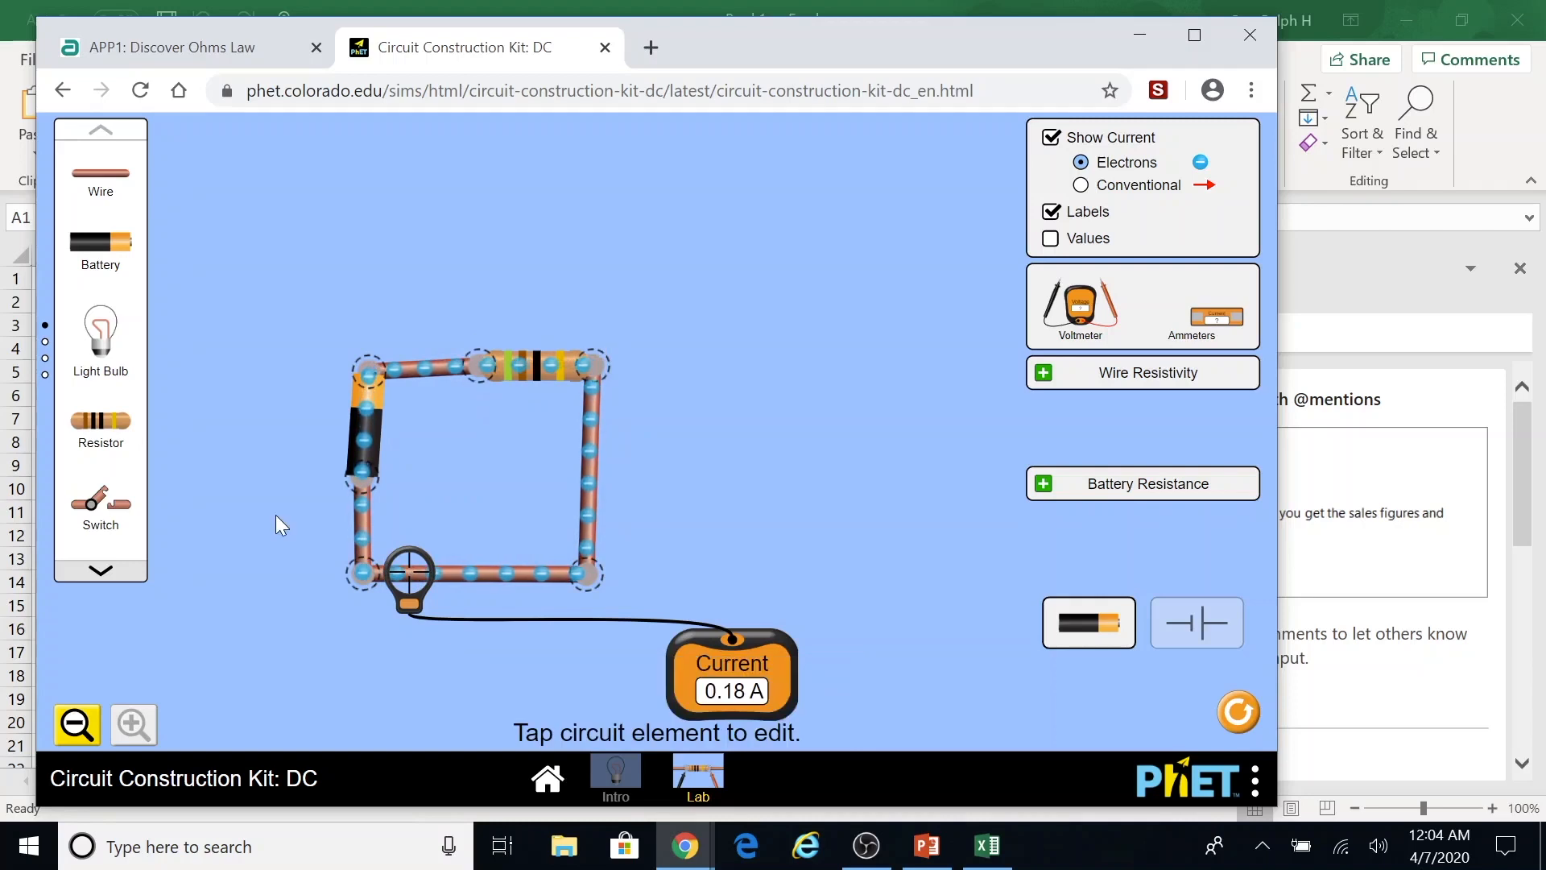
Set the battery voltage to 42.5 volts and read the current on the ammeter.
left_click(369, 439)
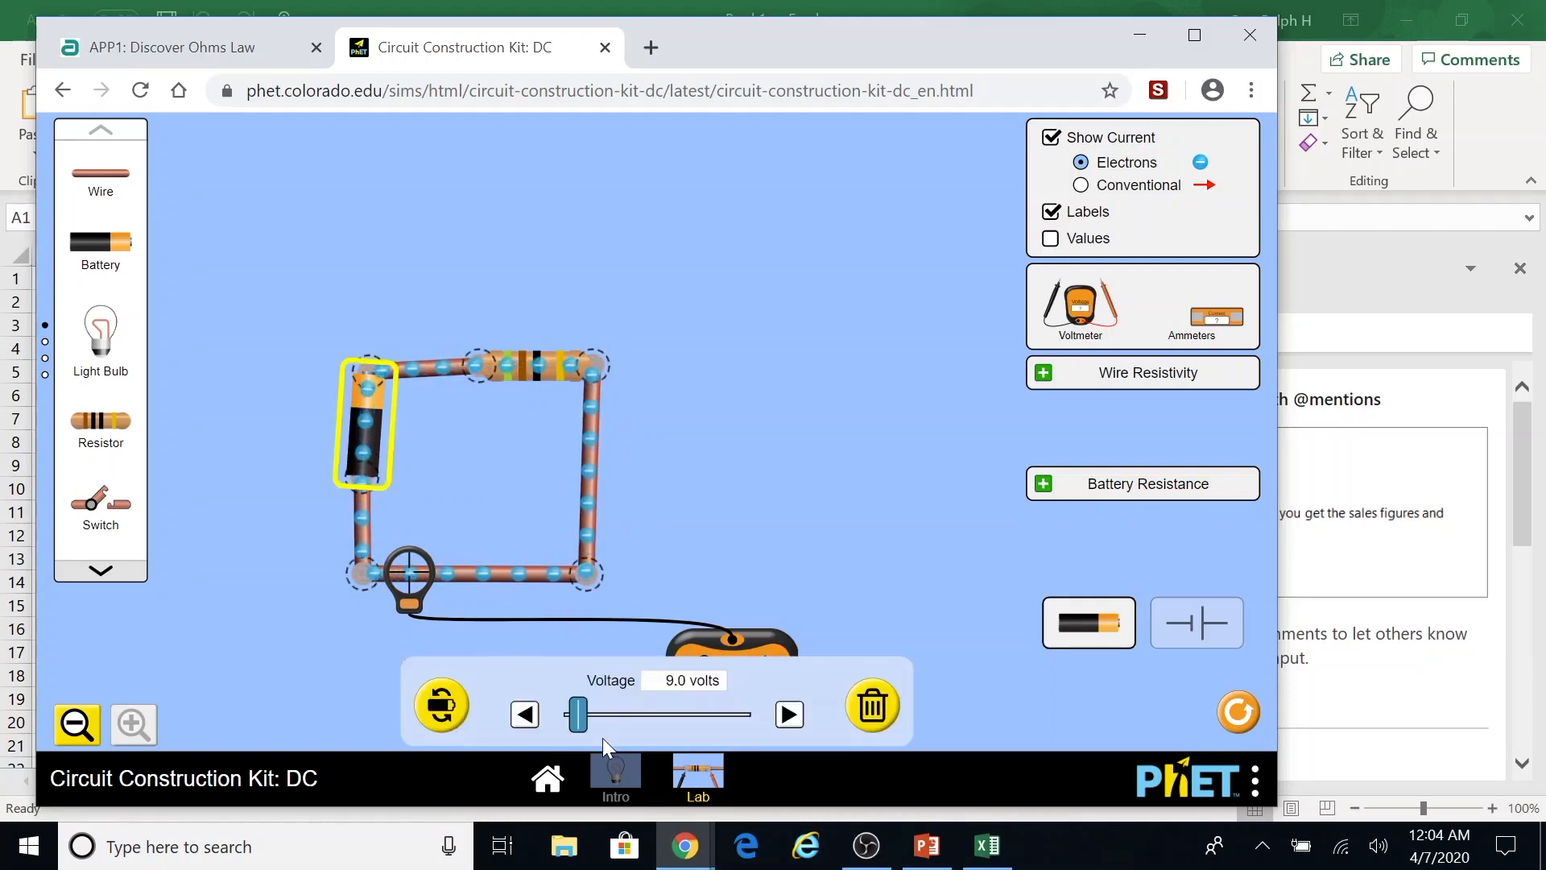
left_click_drag(581, 725, 632, 717)
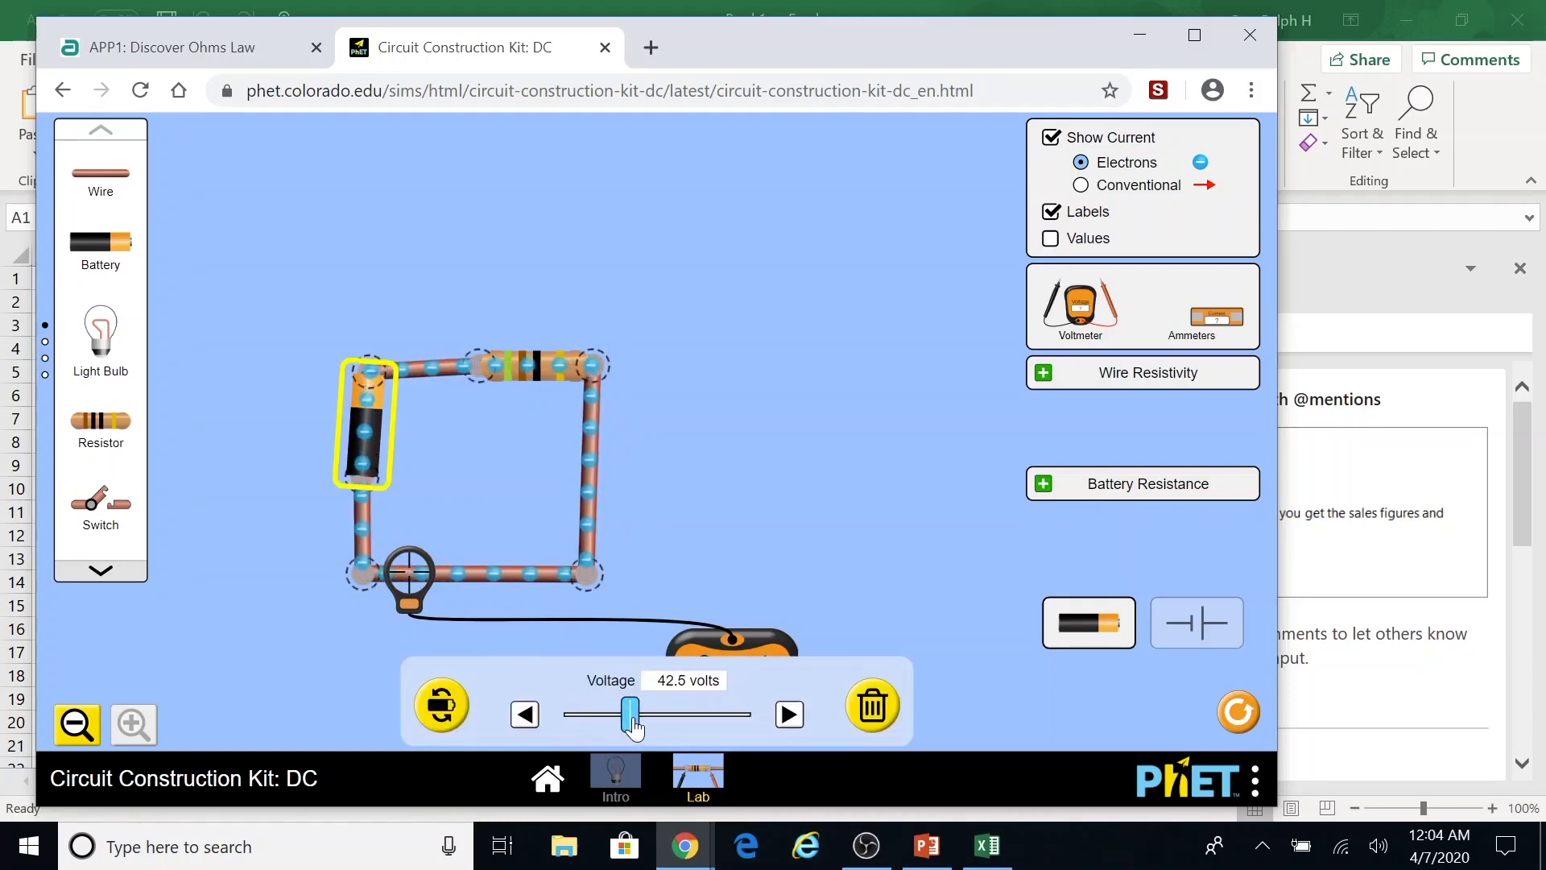
left_click(704, 580)
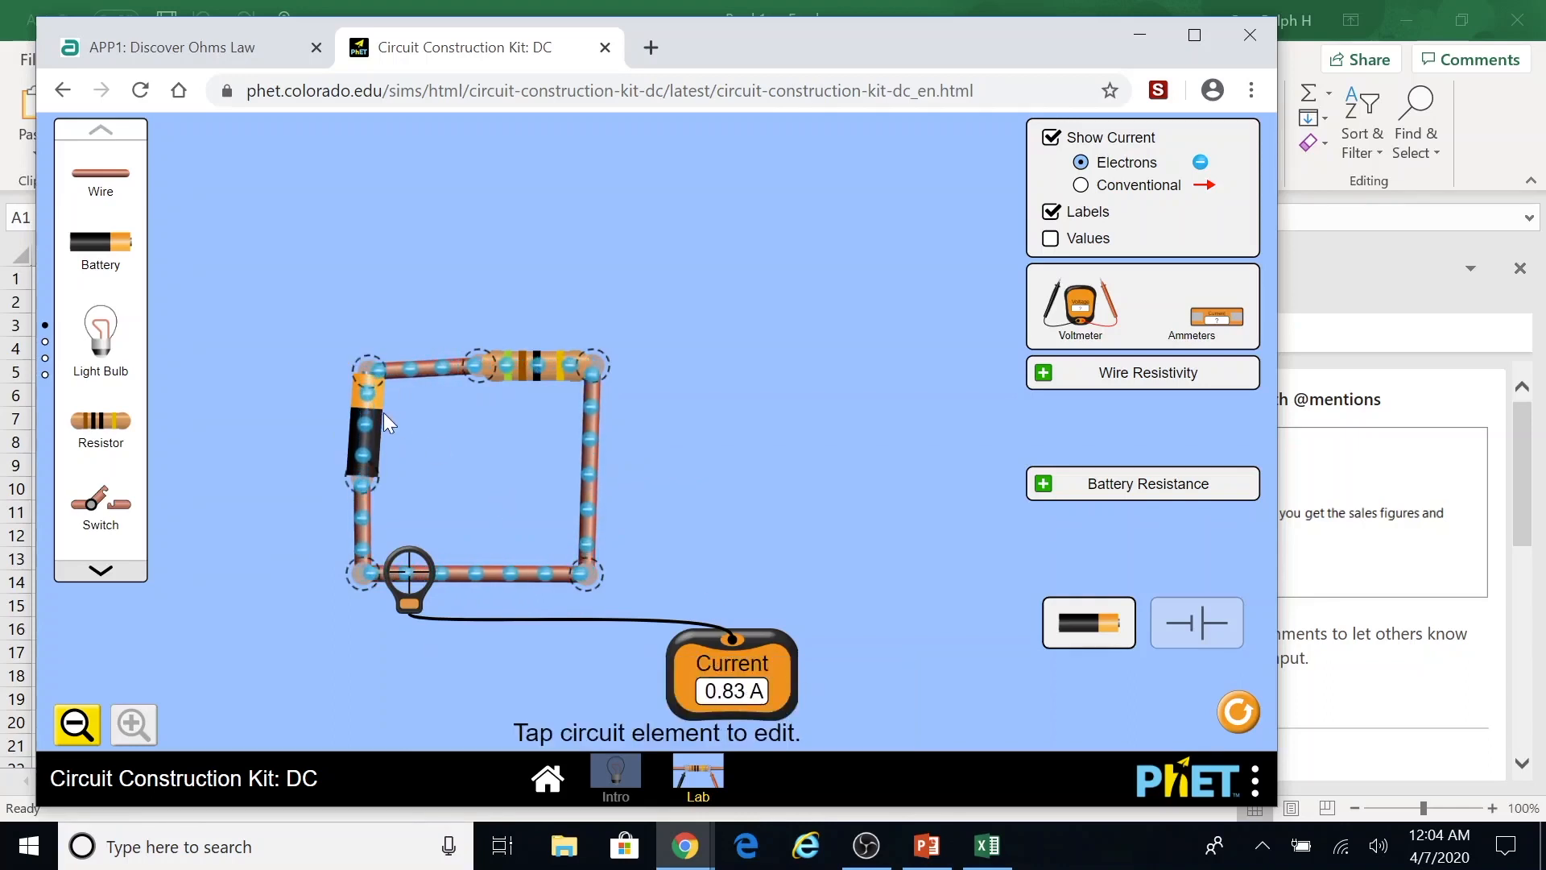
Raise the battery voltage in two stages, ending at 89.0 volts, and read the ammeter after each change.
left_click(365, 427)
left_click_drag(631, 716, 674, 716)
left_click(686, 560)
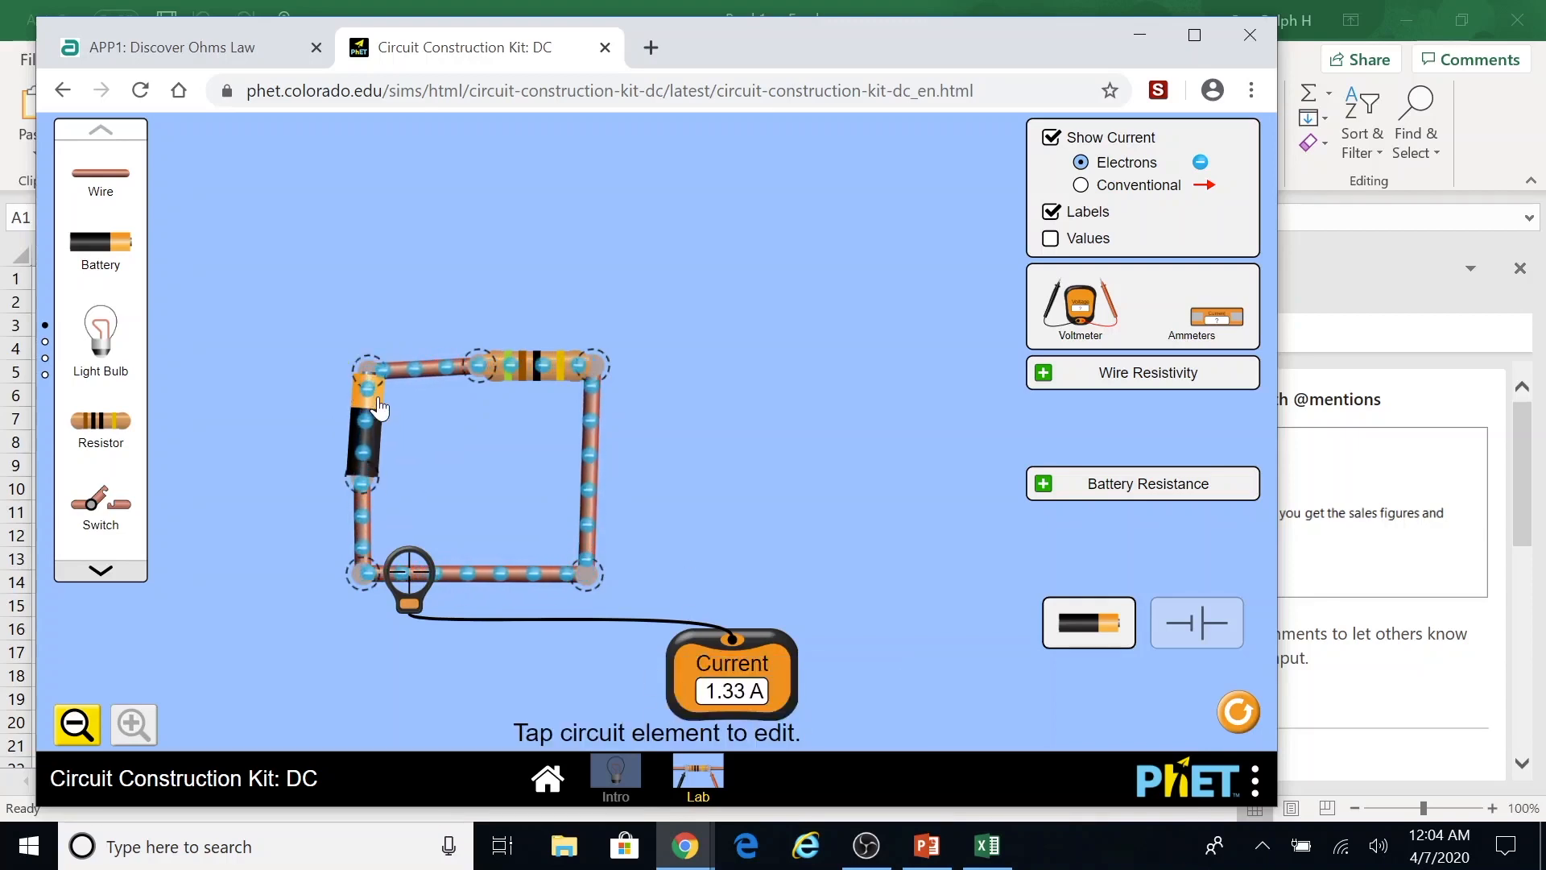
left_click(388, 431)
left_click_drag(669, 716, 703, 719)
left_click(711, 510)
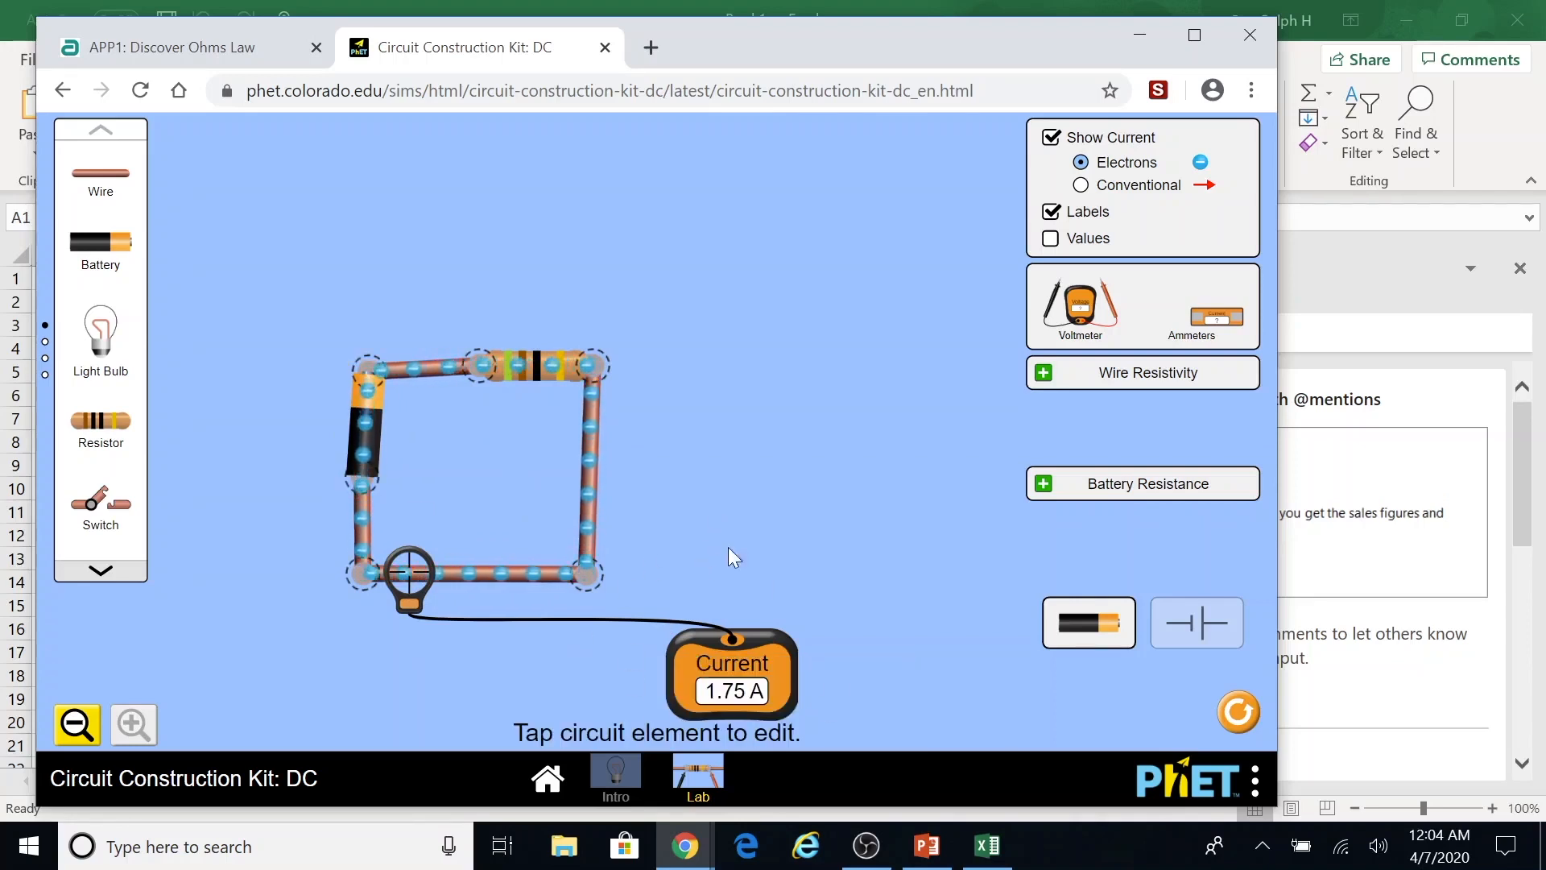
Recheck the assignment's data-collection instructions, and measure the circuit's current with the simulated battery set to 22.0 volts.
left_click(157, 55)
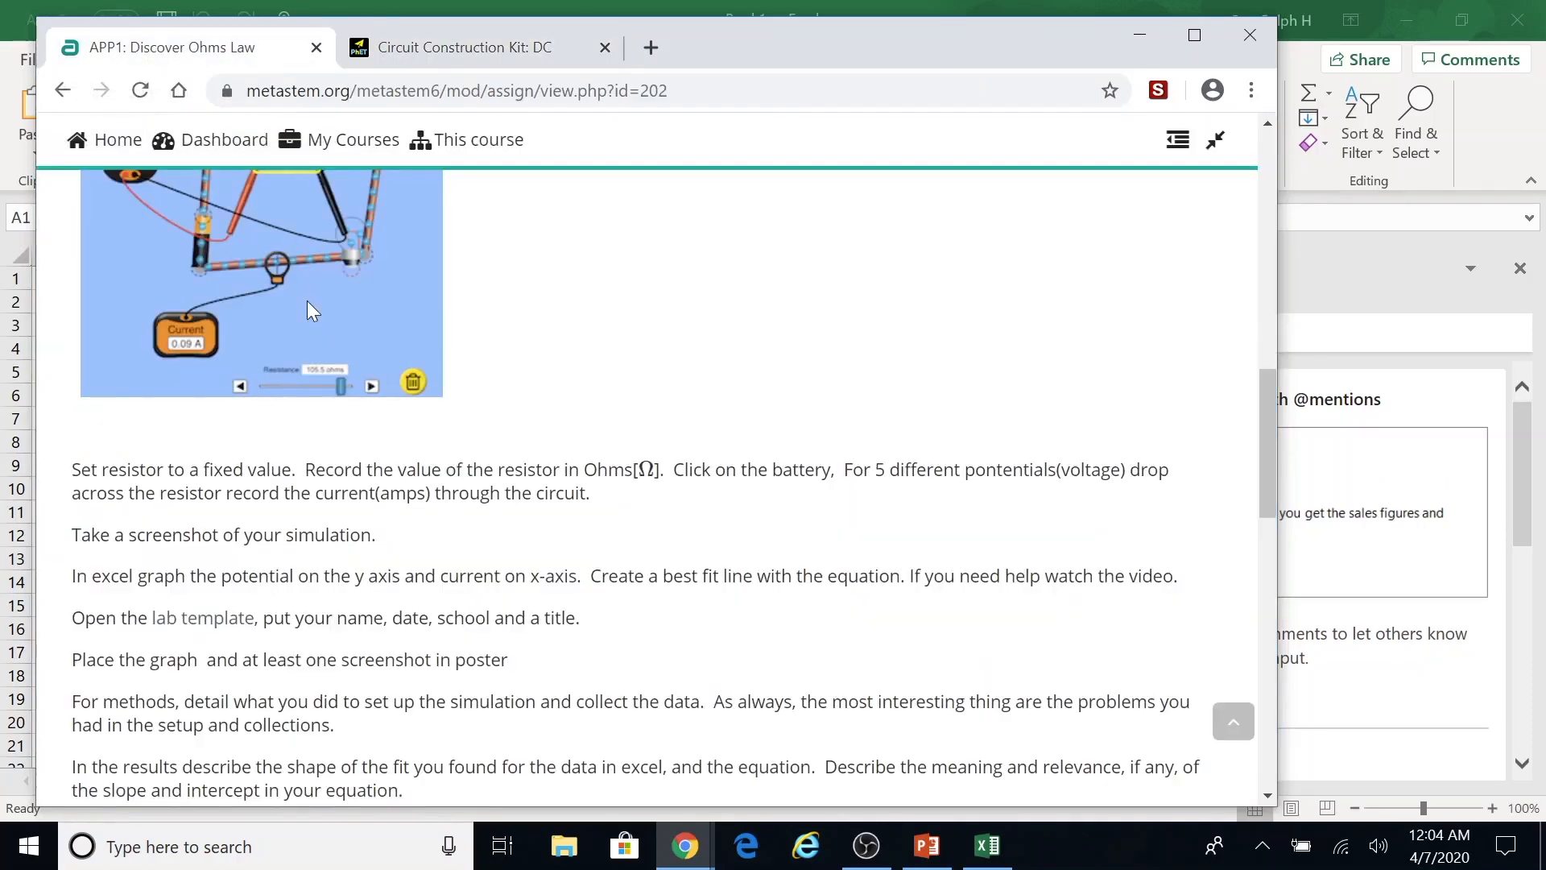
scroll(307, 301, "down", 1)
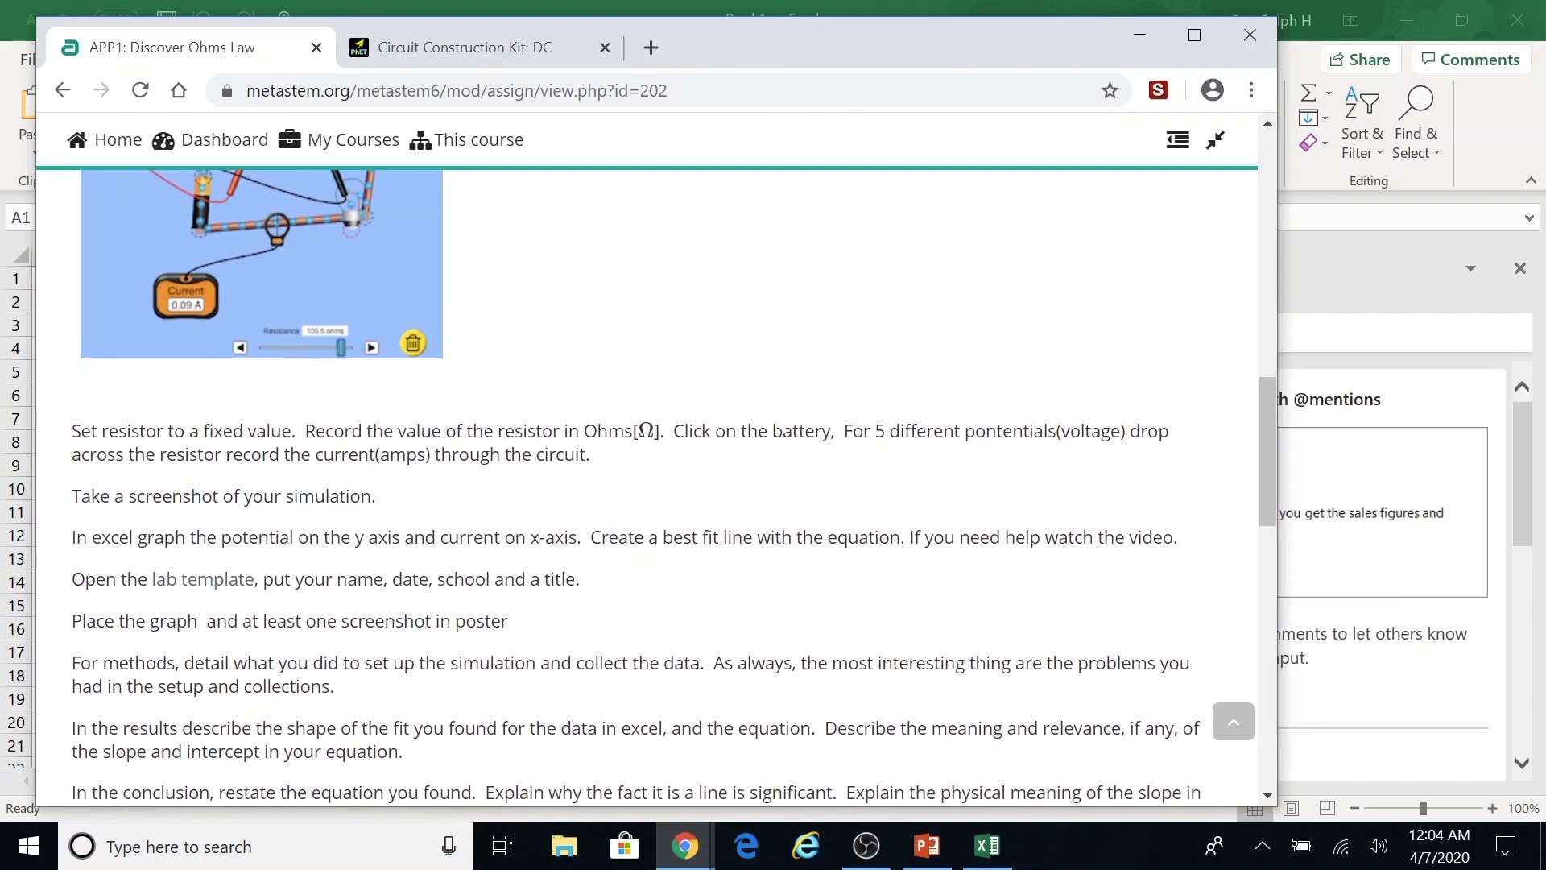
scroll(399, 612, "down", 1)
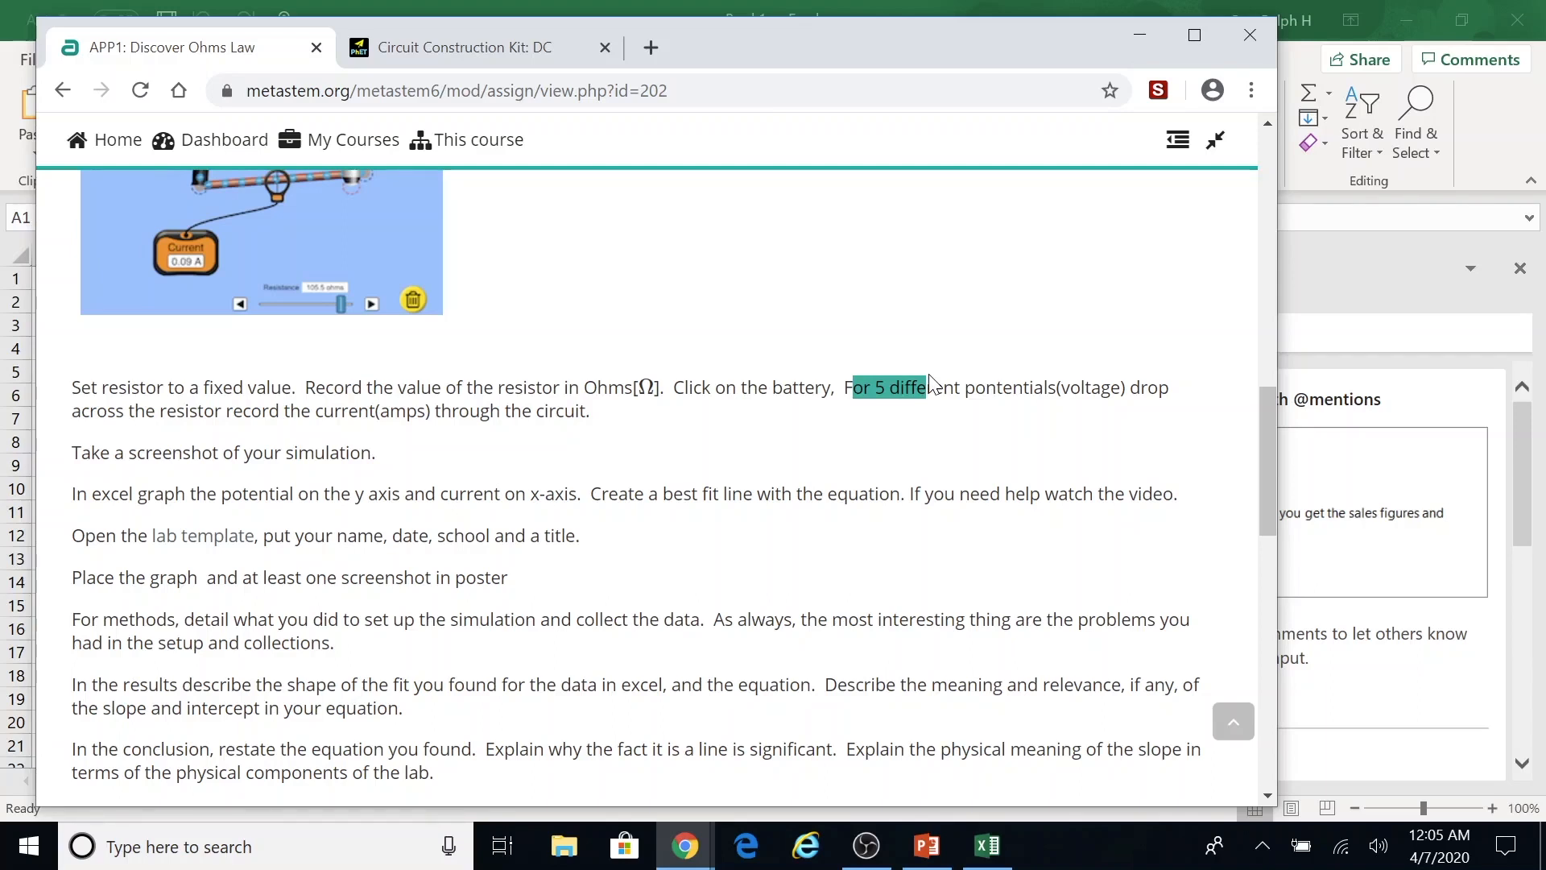
left_click(514, 51)
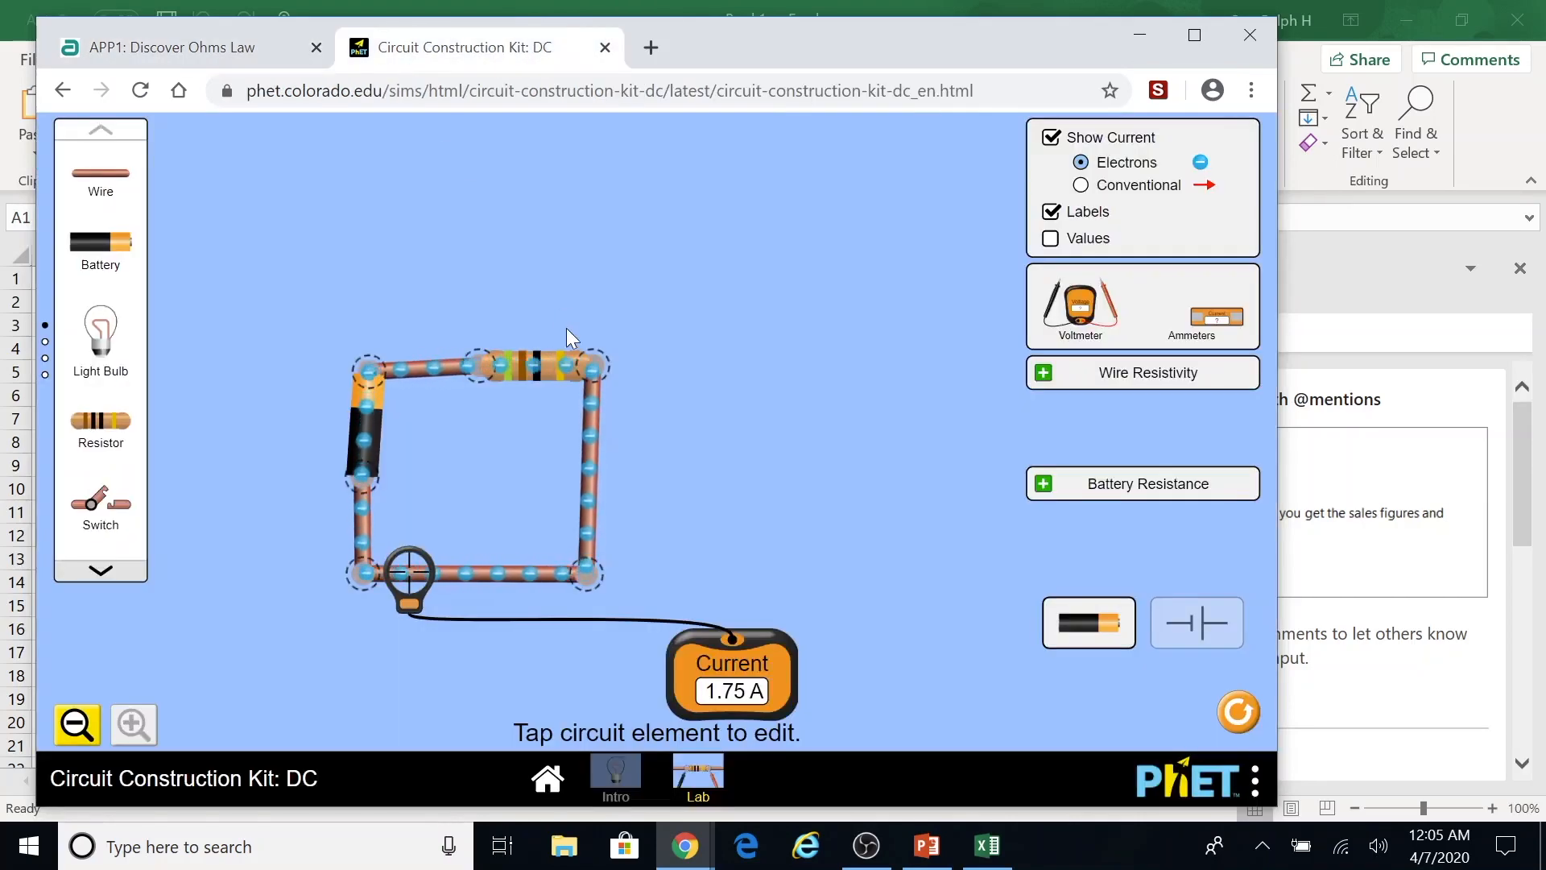
left_click(365, 427)
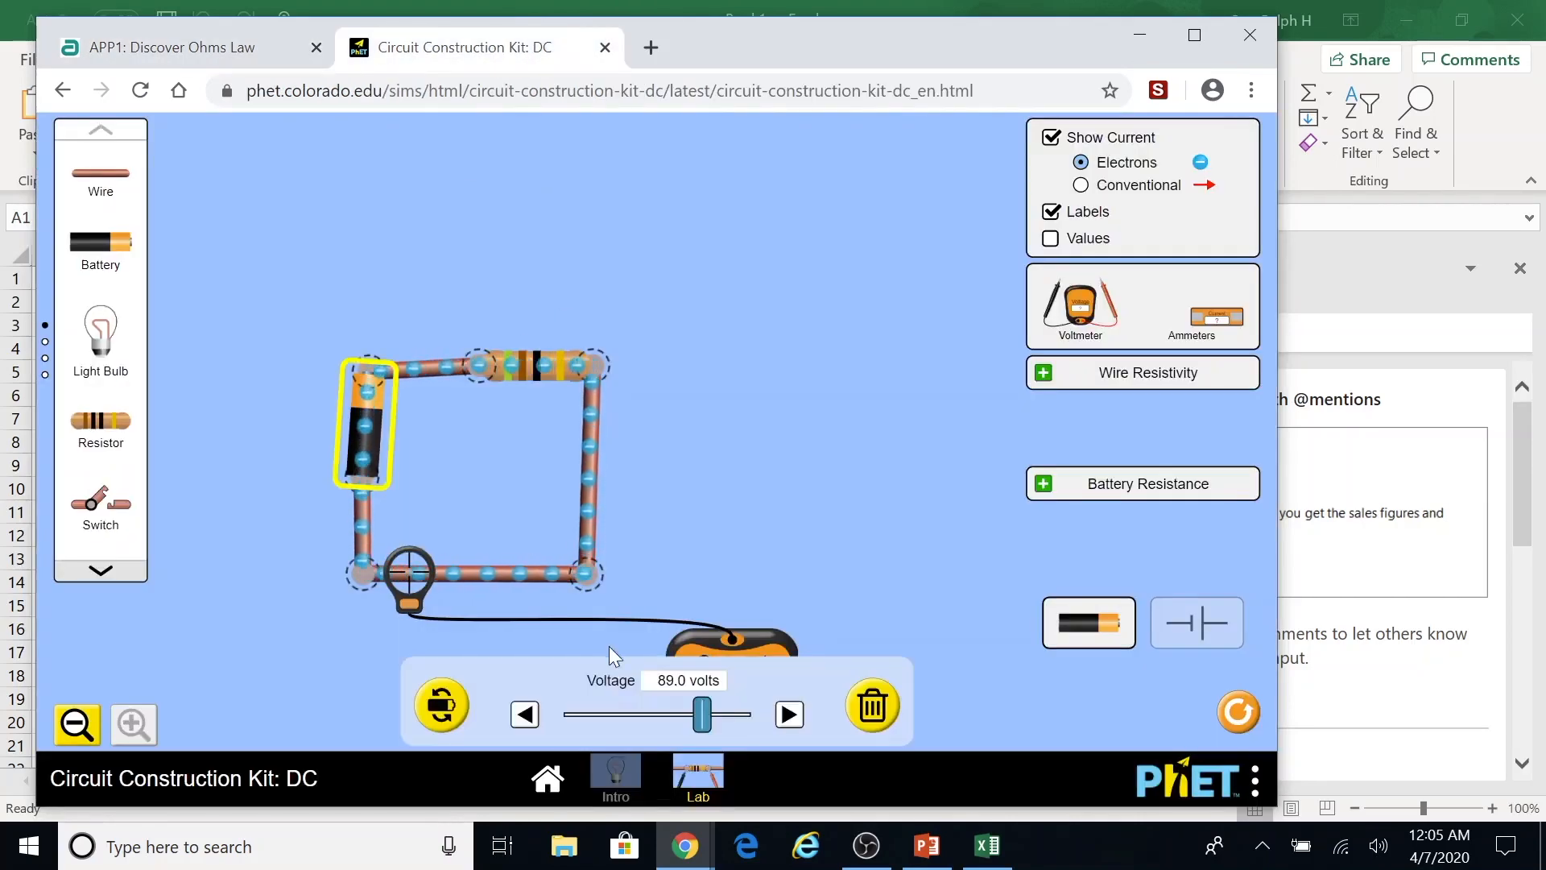
left_click_drag(702, 715, 598, 715)
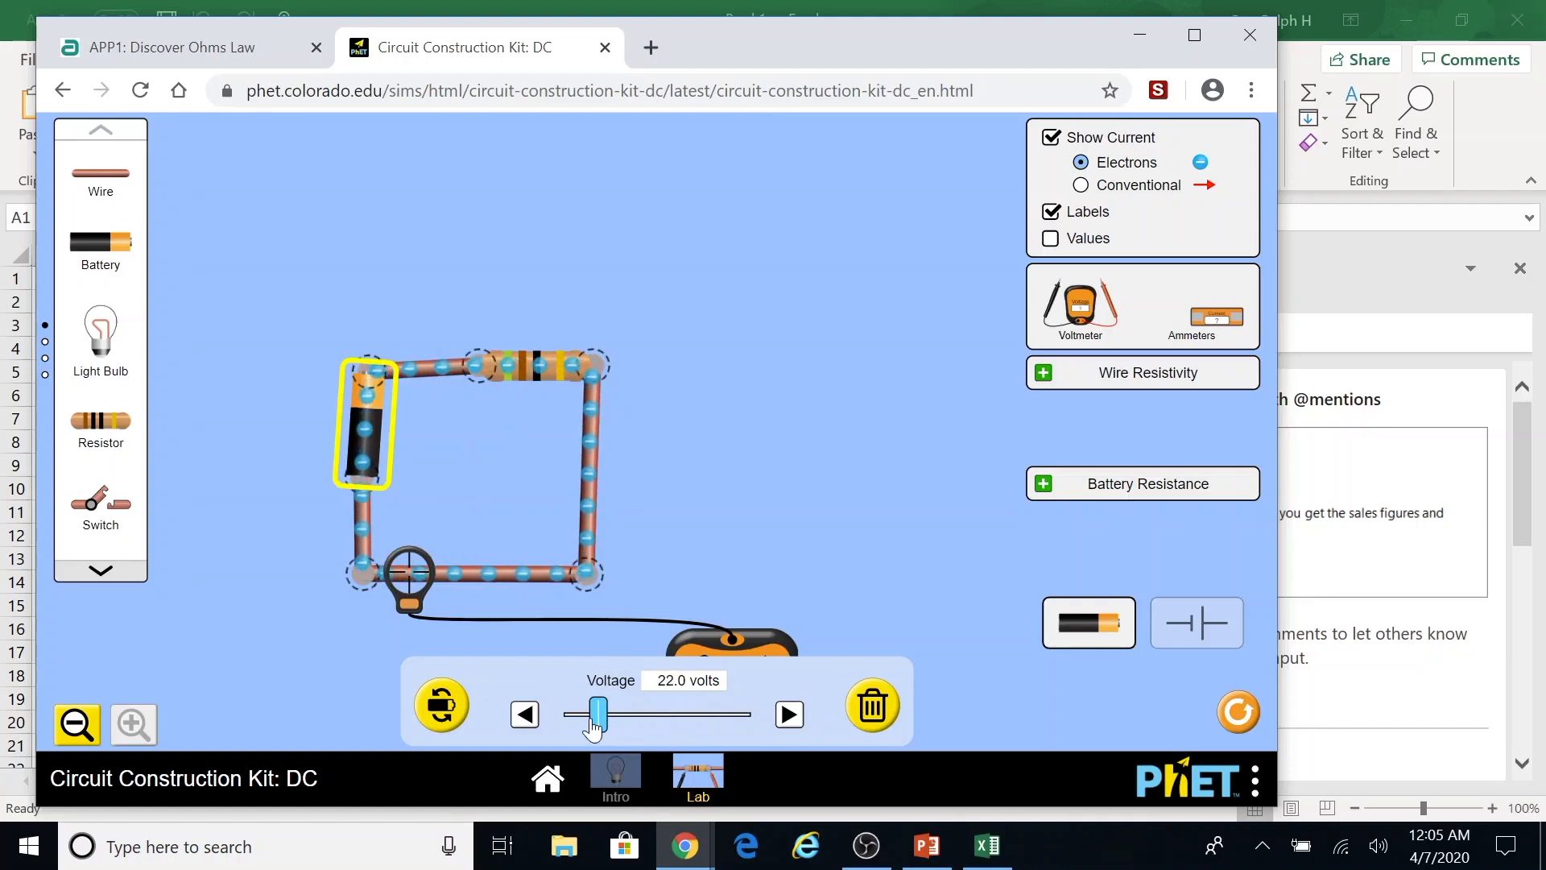
left_click(697, 590)
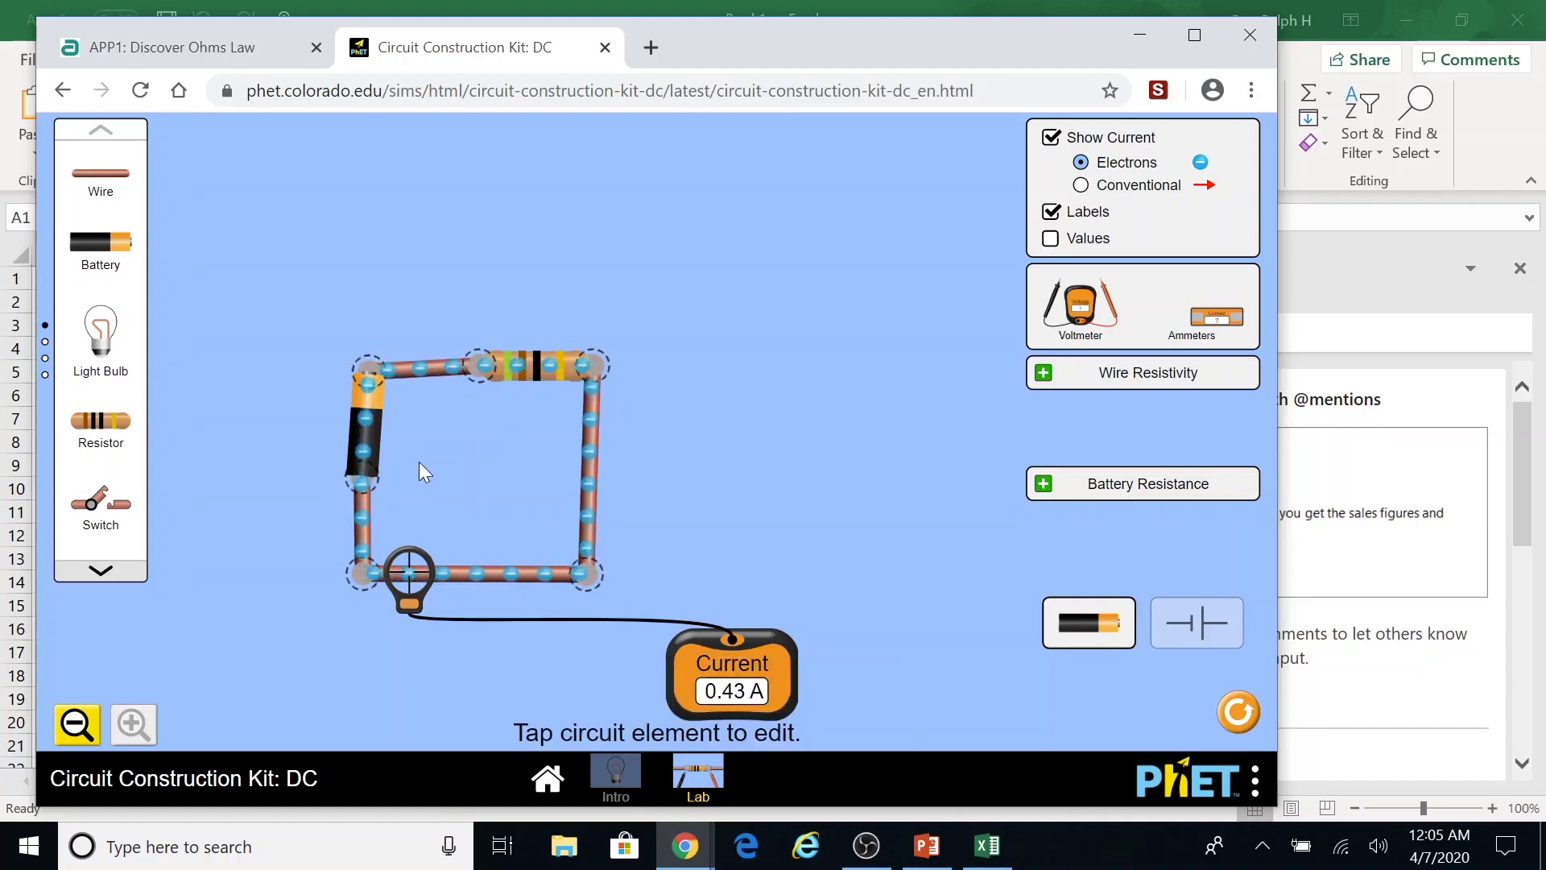
Increase the battery voltage for another current reading, and glance at the assignment before returning to the simulation.
left_click(375, 446)
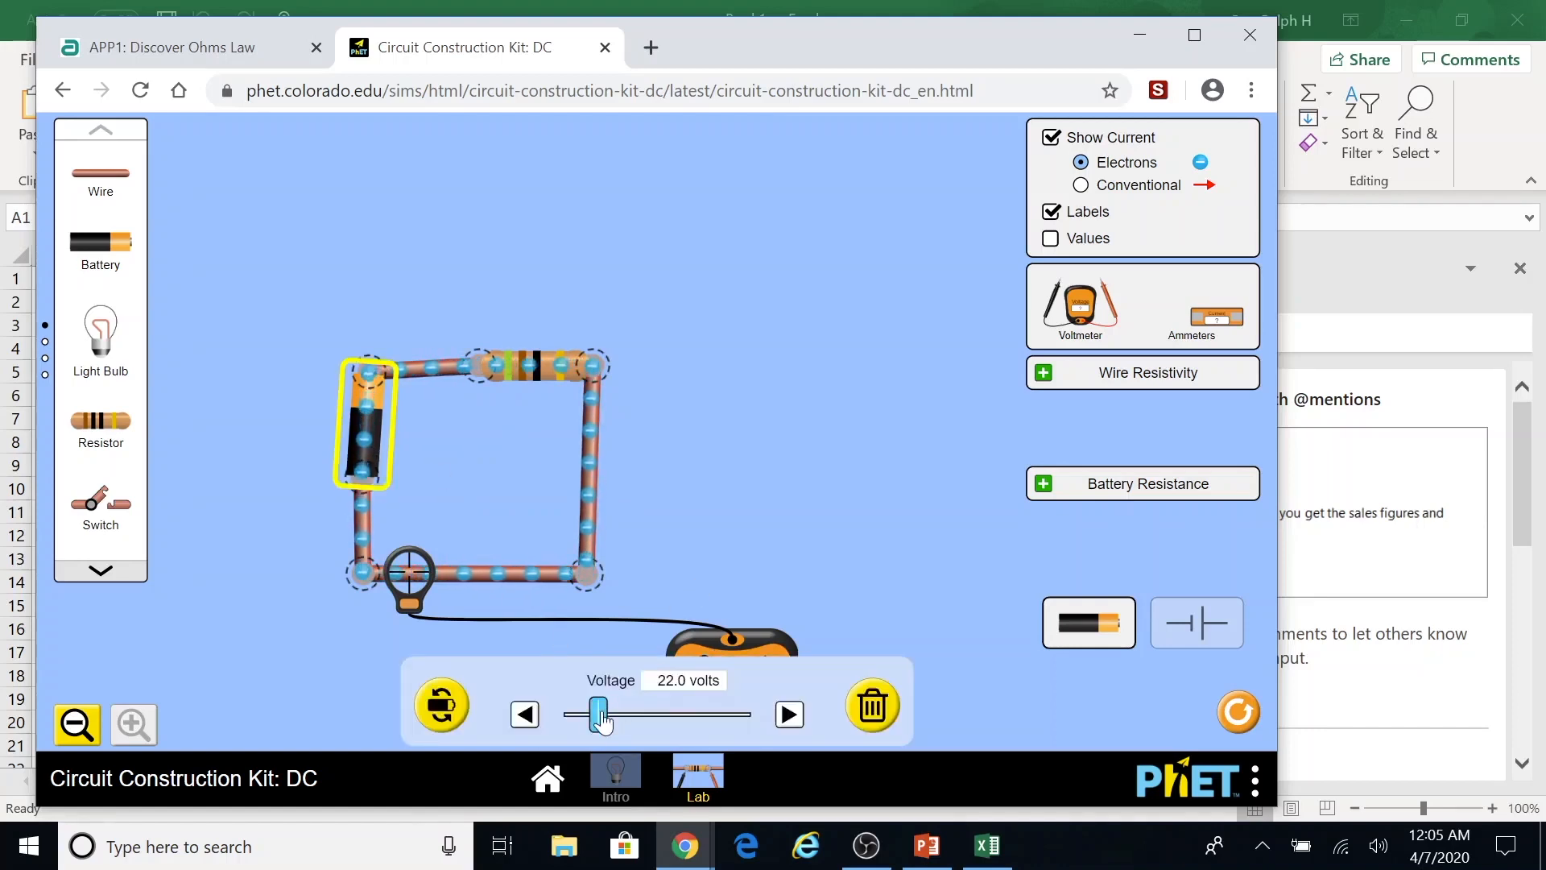
left_click_drag(603, 715, 636, 714)
left_click(652, 605)
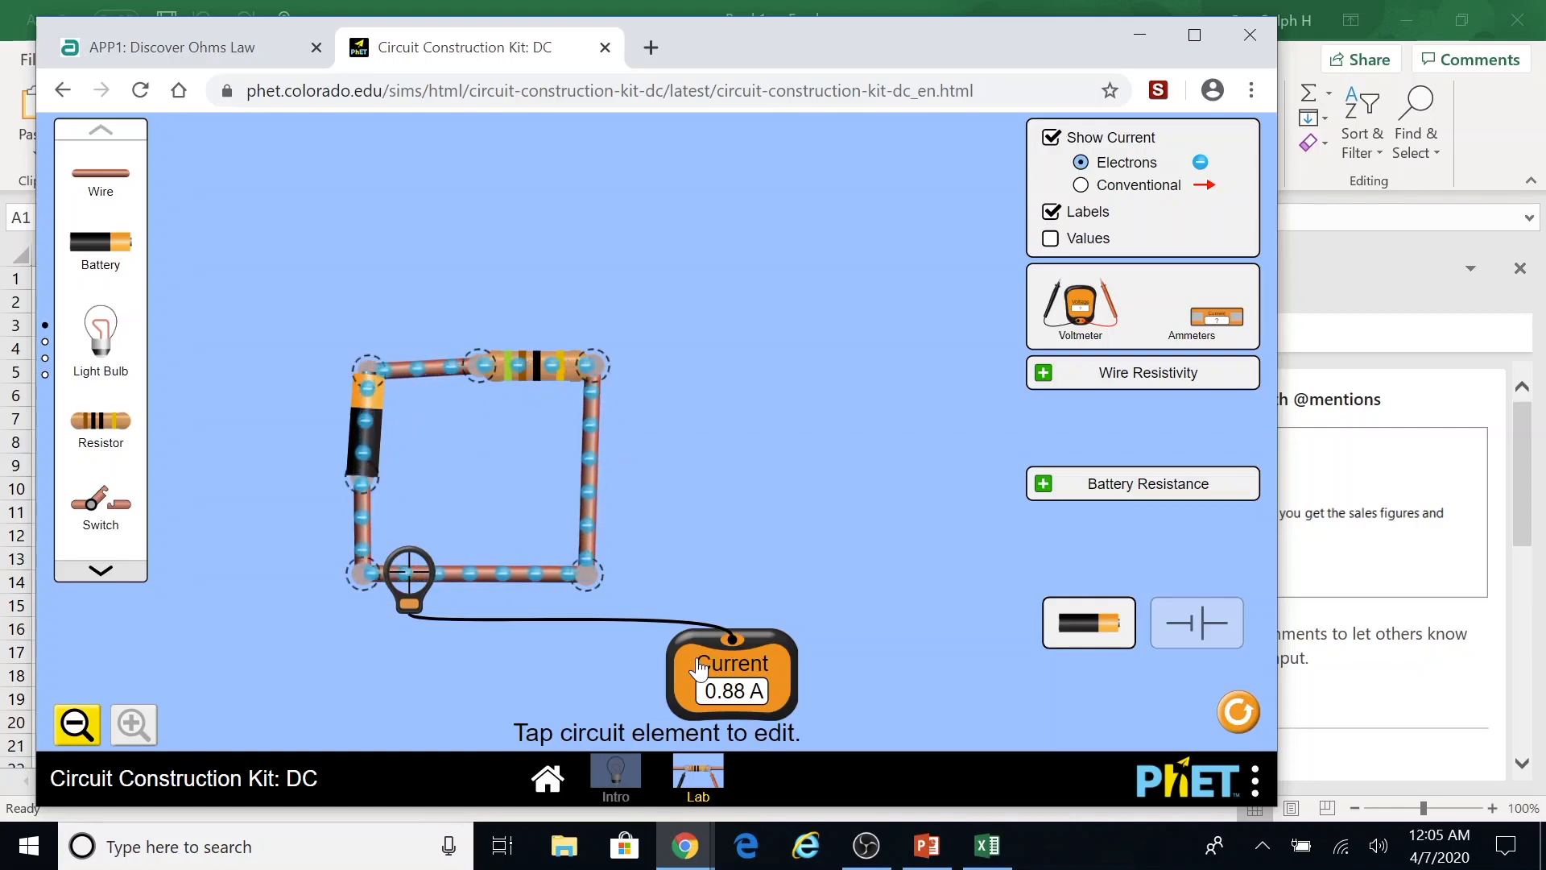
left_click(181, 50)
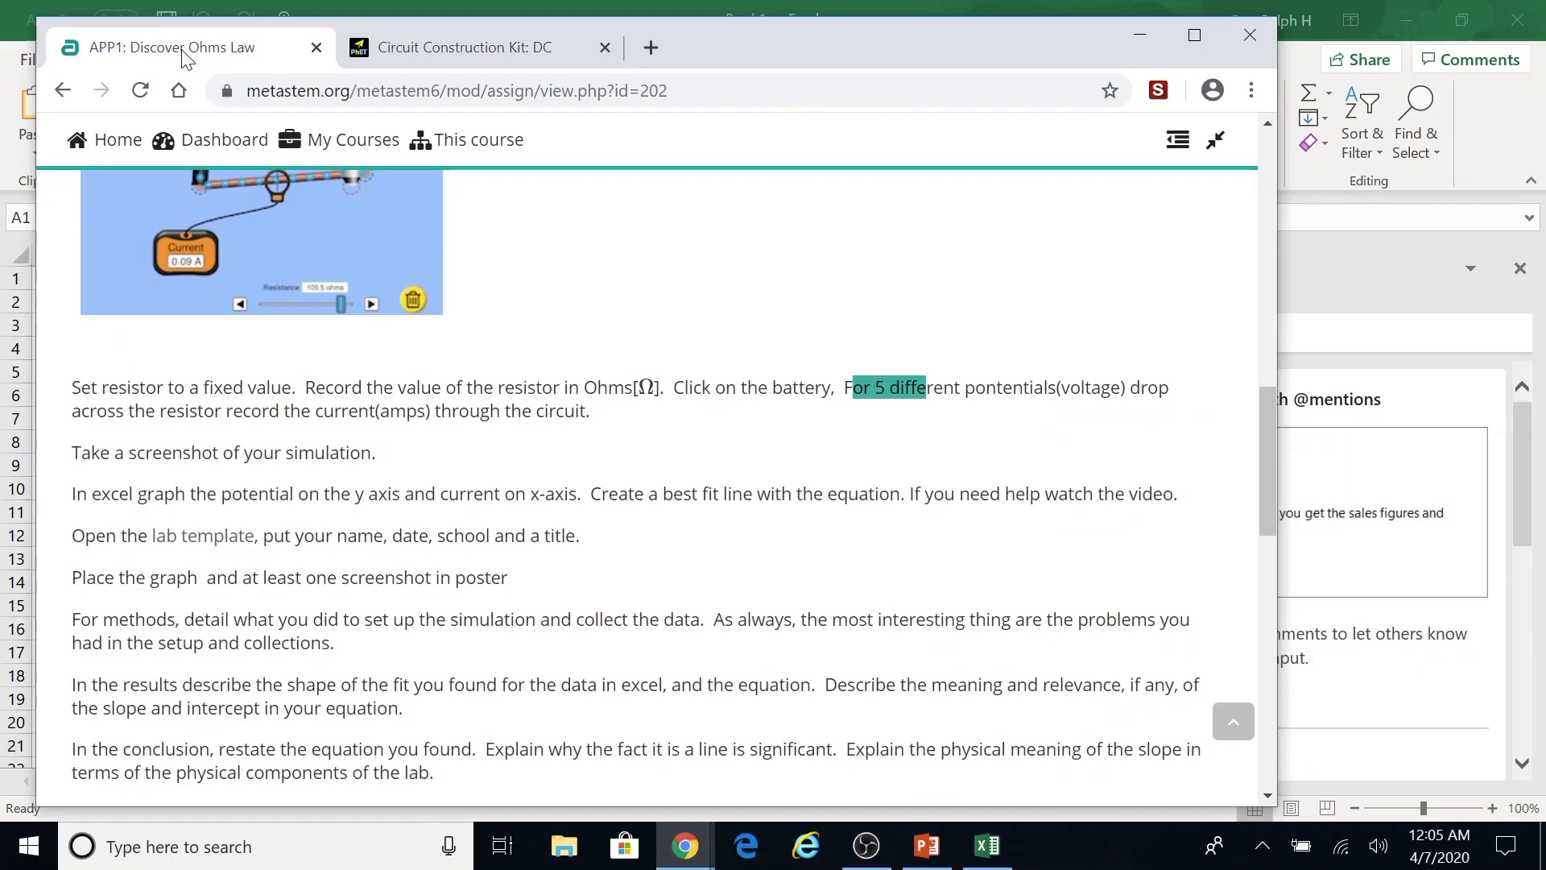
left_click(464, 37)
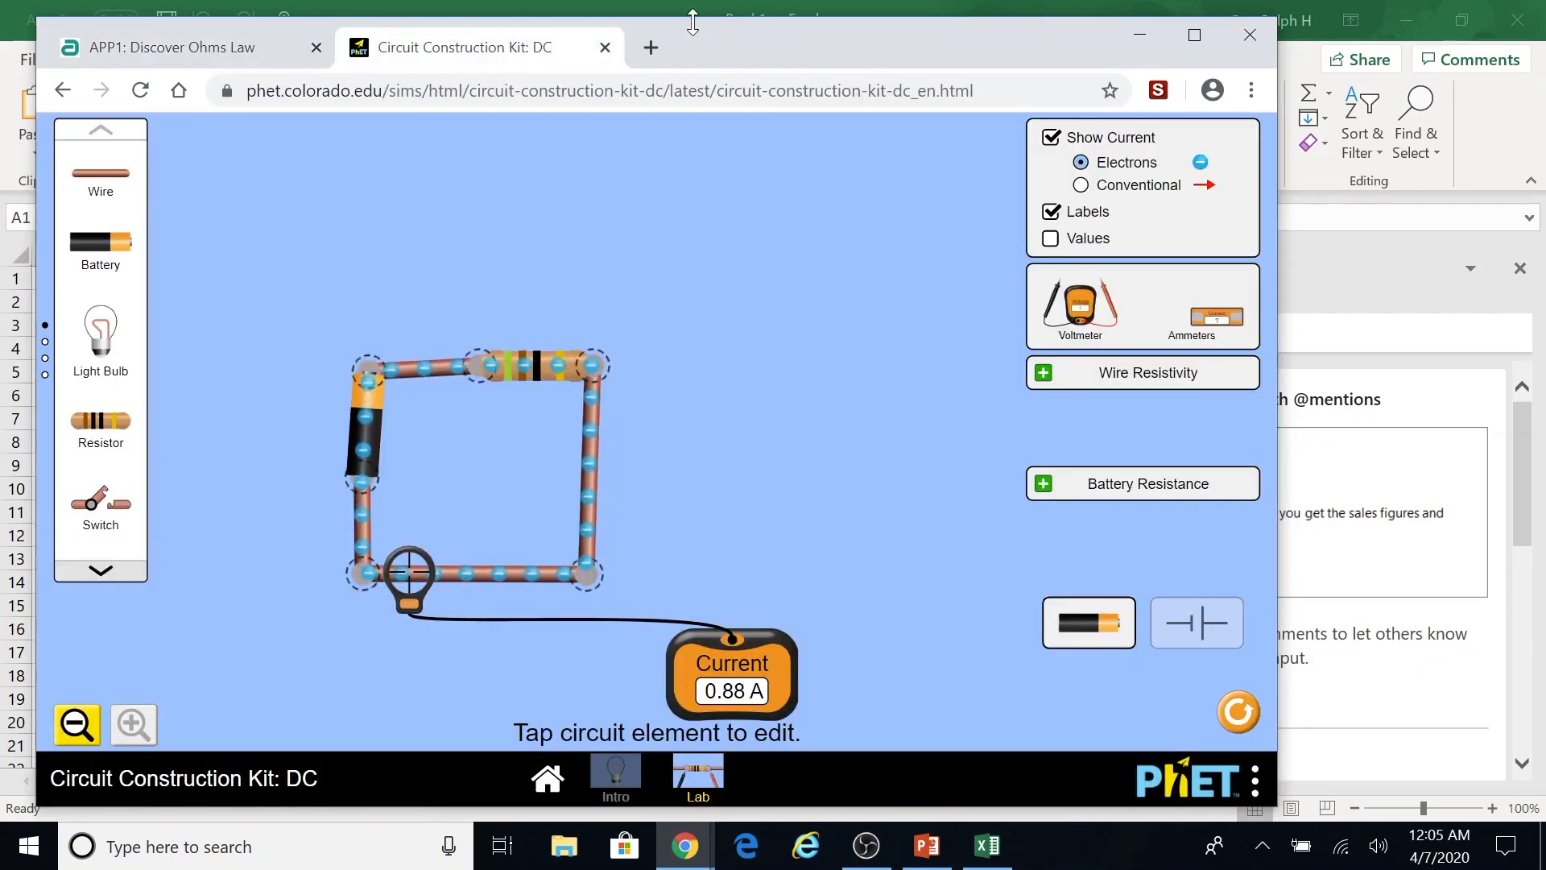
Move the browser window to uncover the blank Excel workbook, switch to Excel, and enter the header Current [A] in cell A1.
left_click_drag(698, 32, 827, 20)
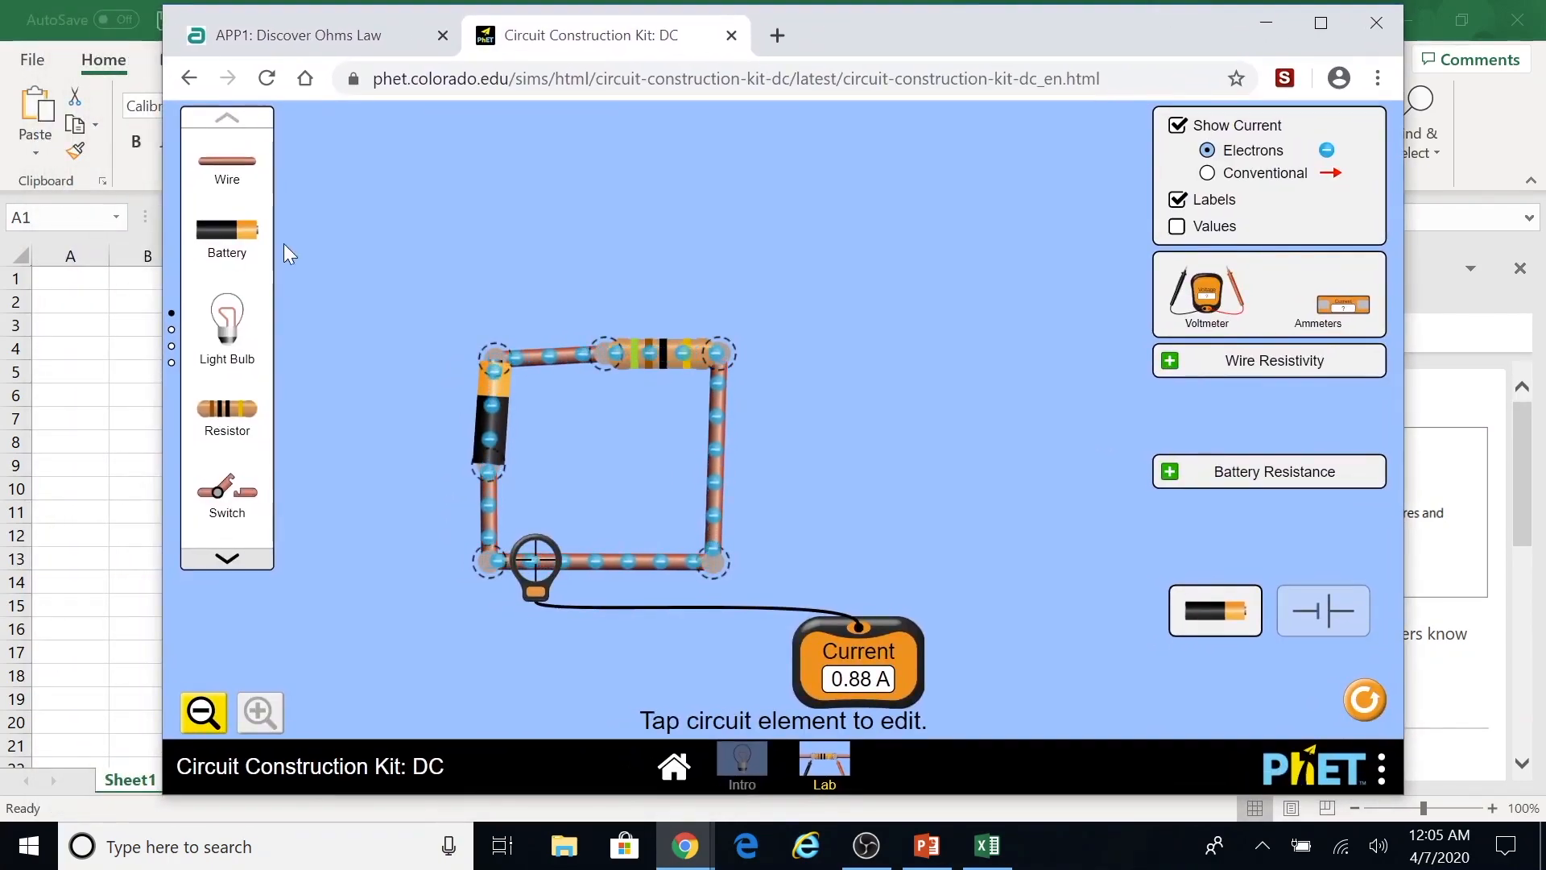
left_click(140, 280)
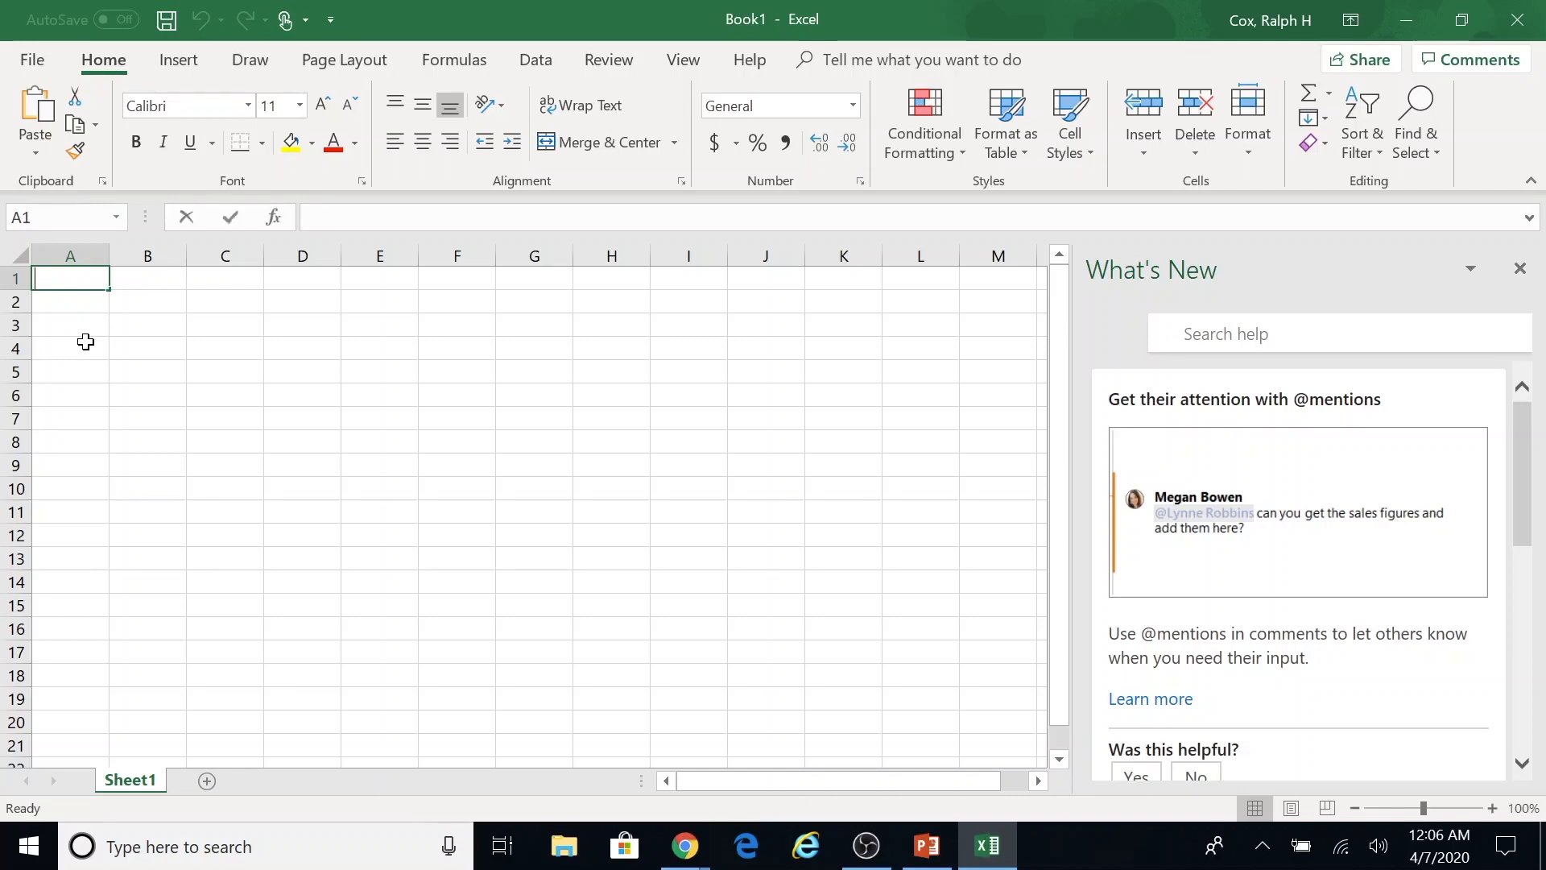
type("Currentyy")
key("BackSpace")
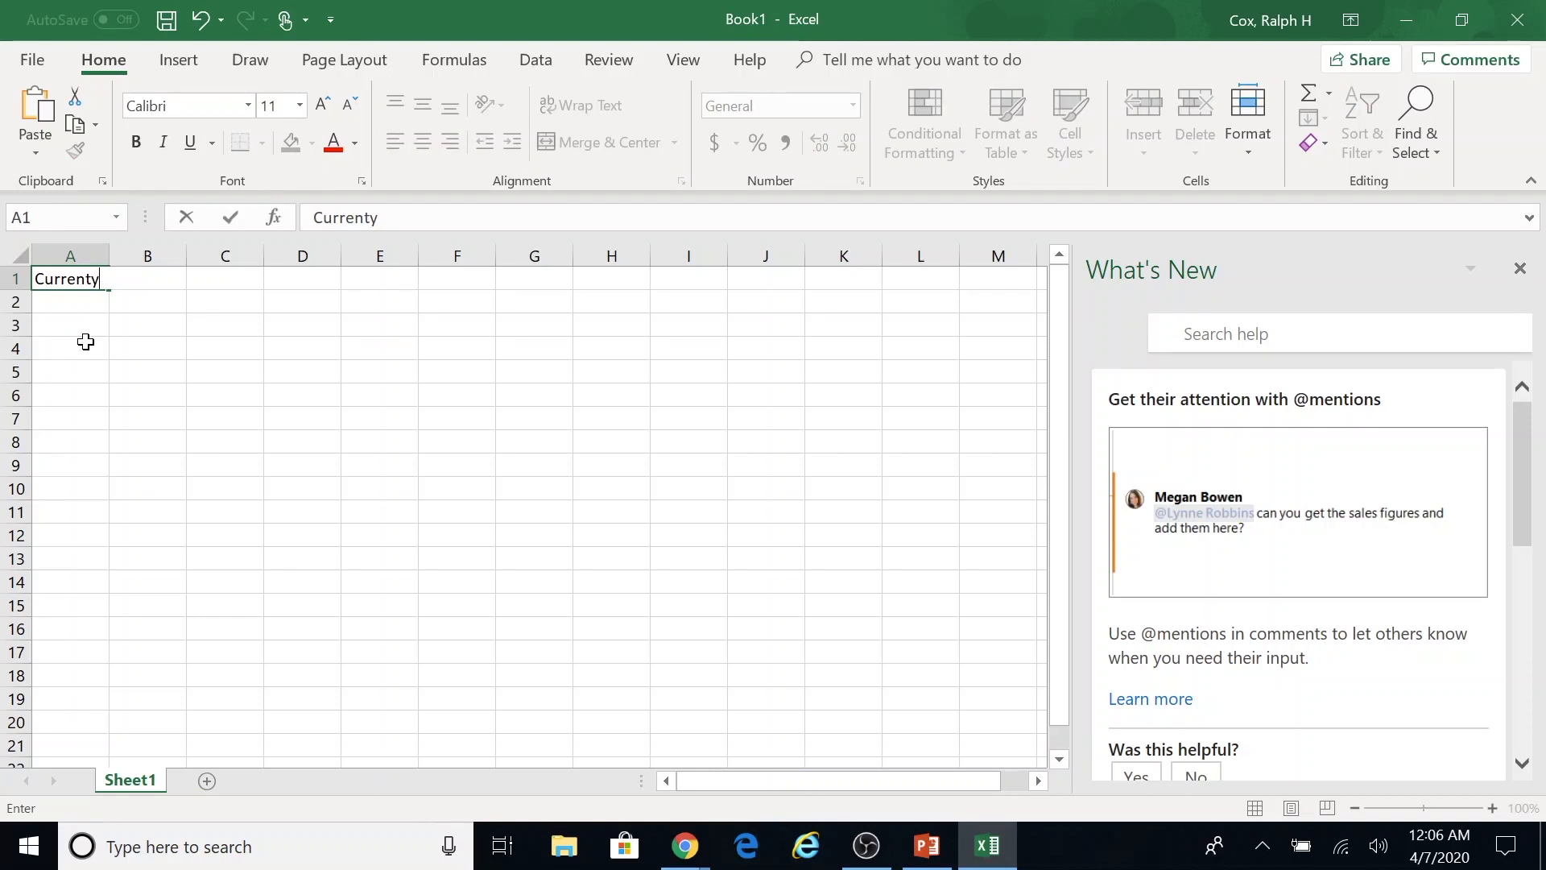
type("A")
key("Return")
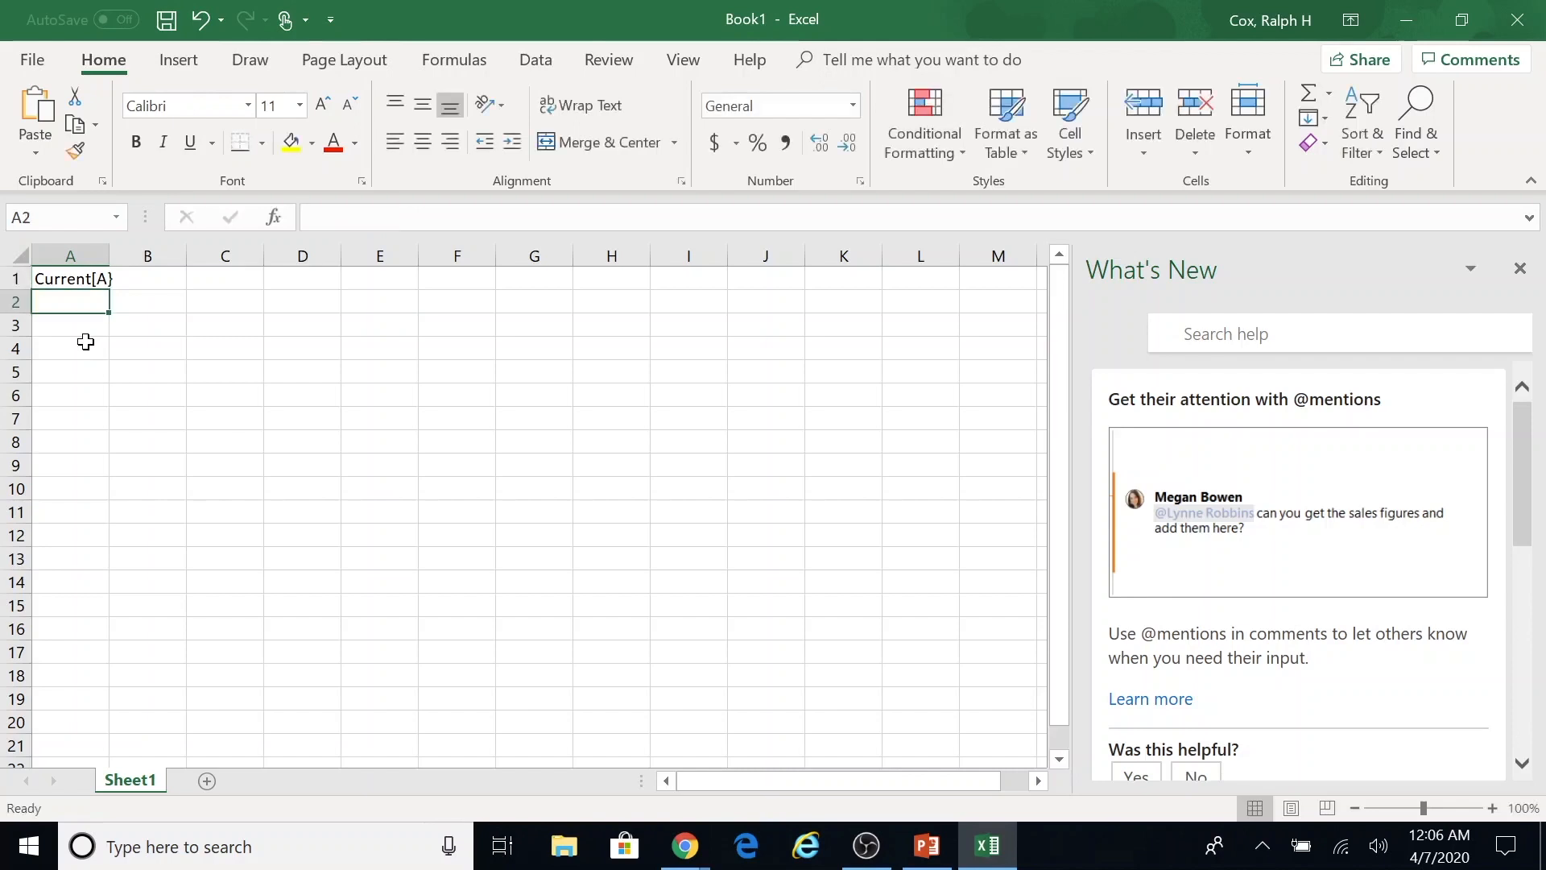
key("Up")
Enter the header Battery [V] in cell B1.
key("Right")
type("Ba")
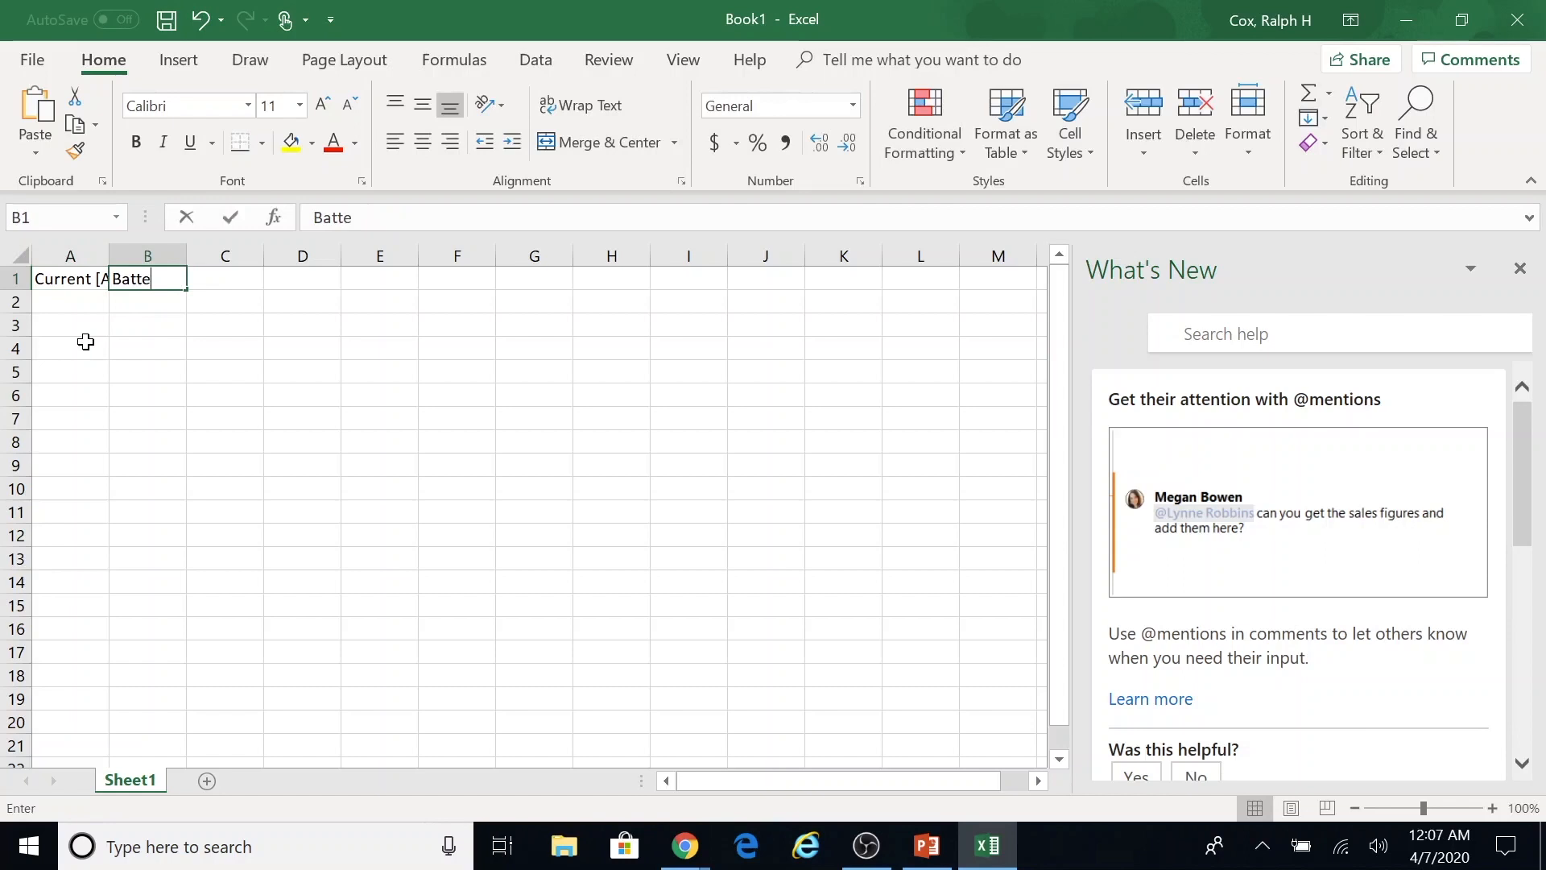
type("[V")
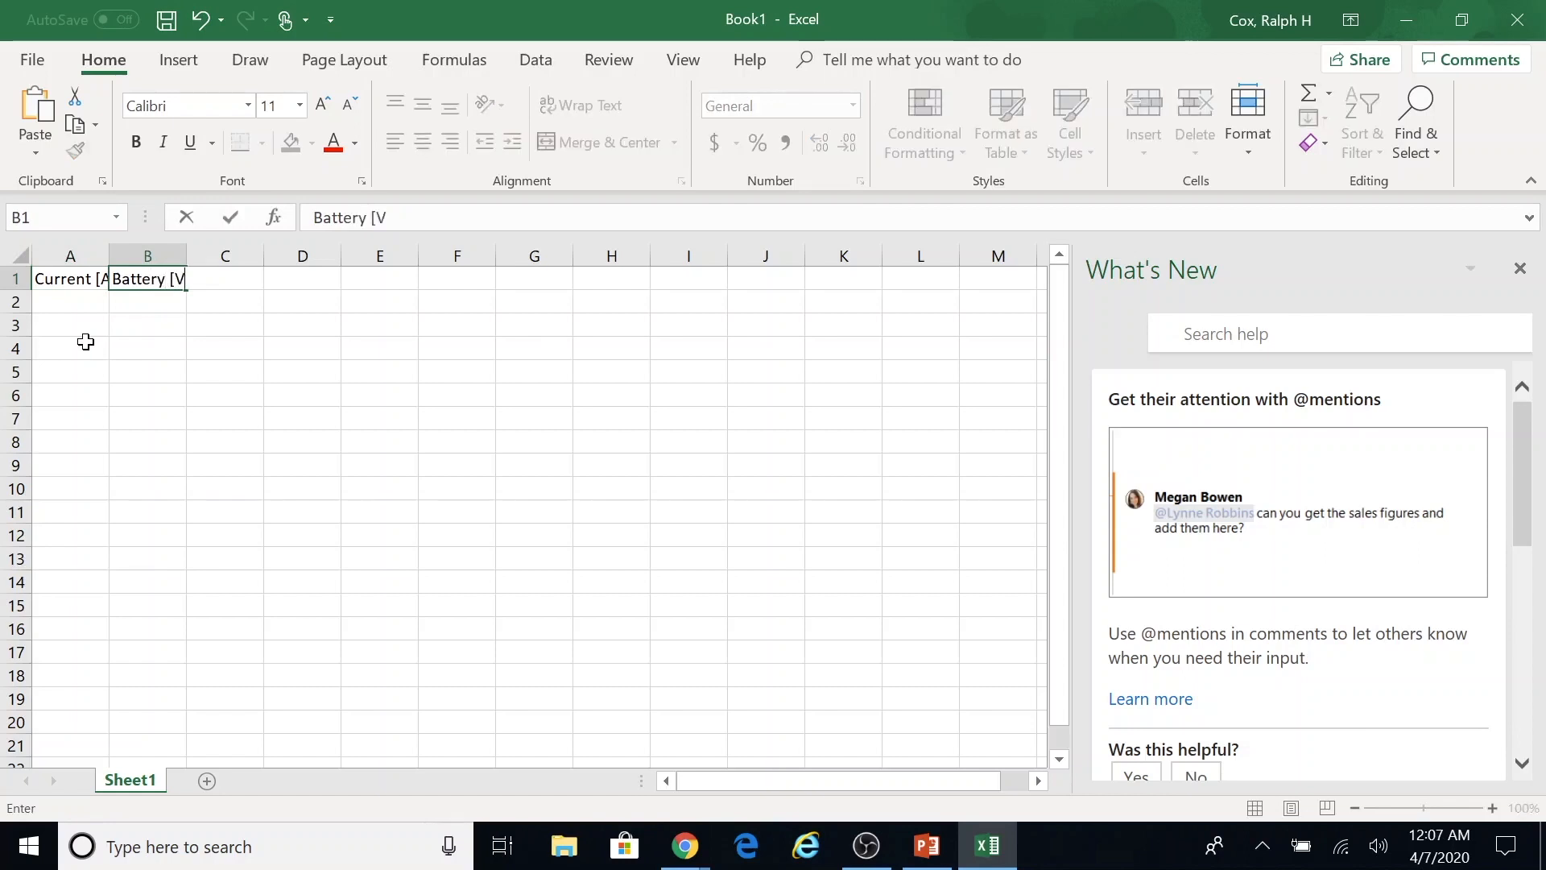
type("]")
Widen columns A and B so that both headers fit.
right_click(107, 256)
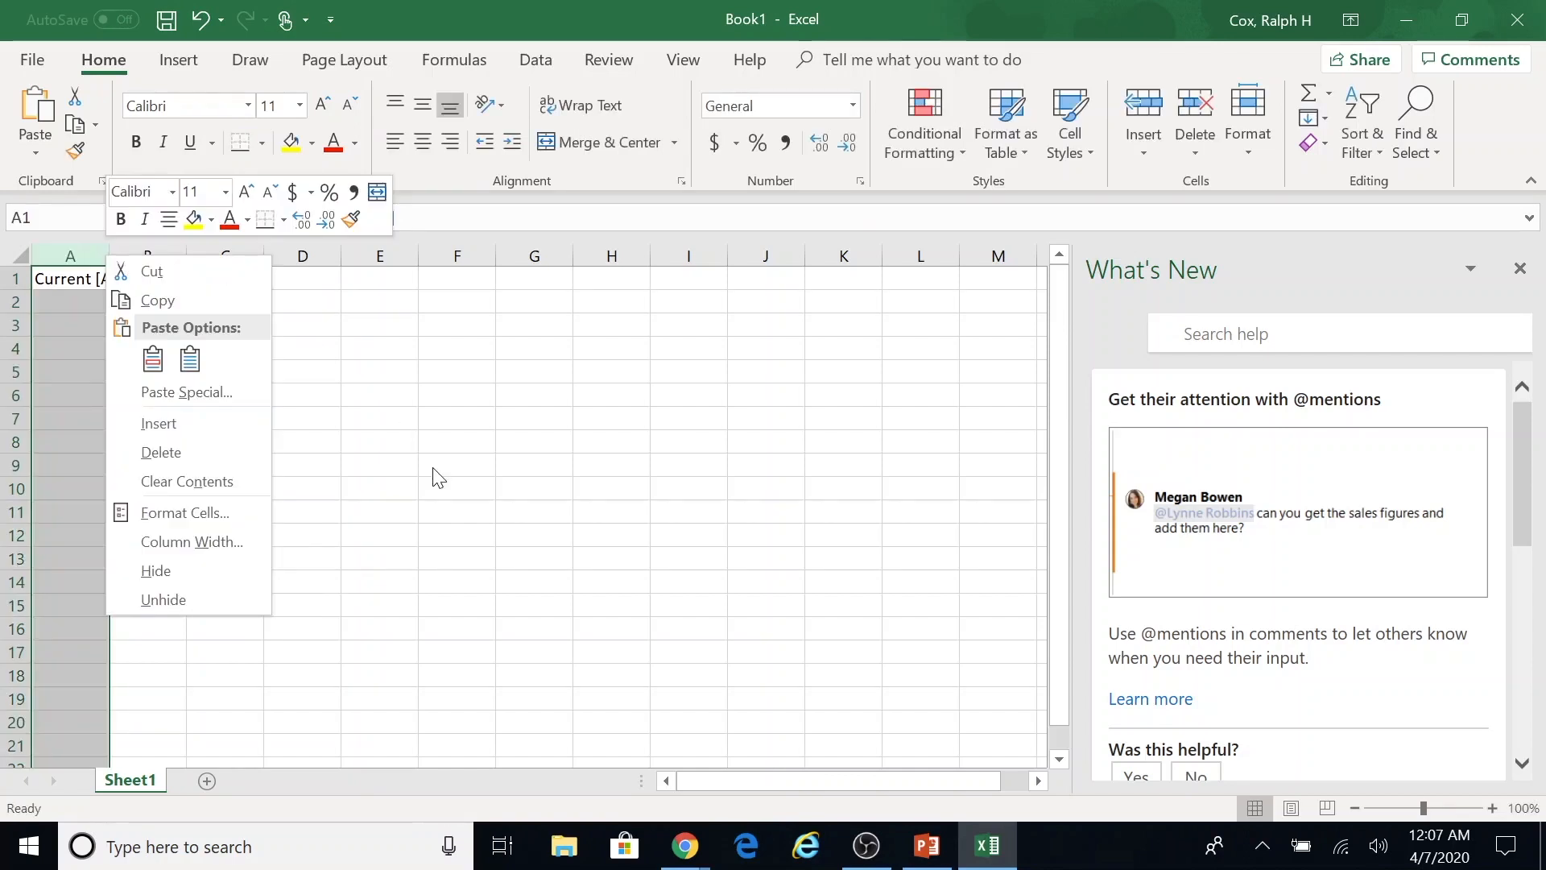
key("Escape")
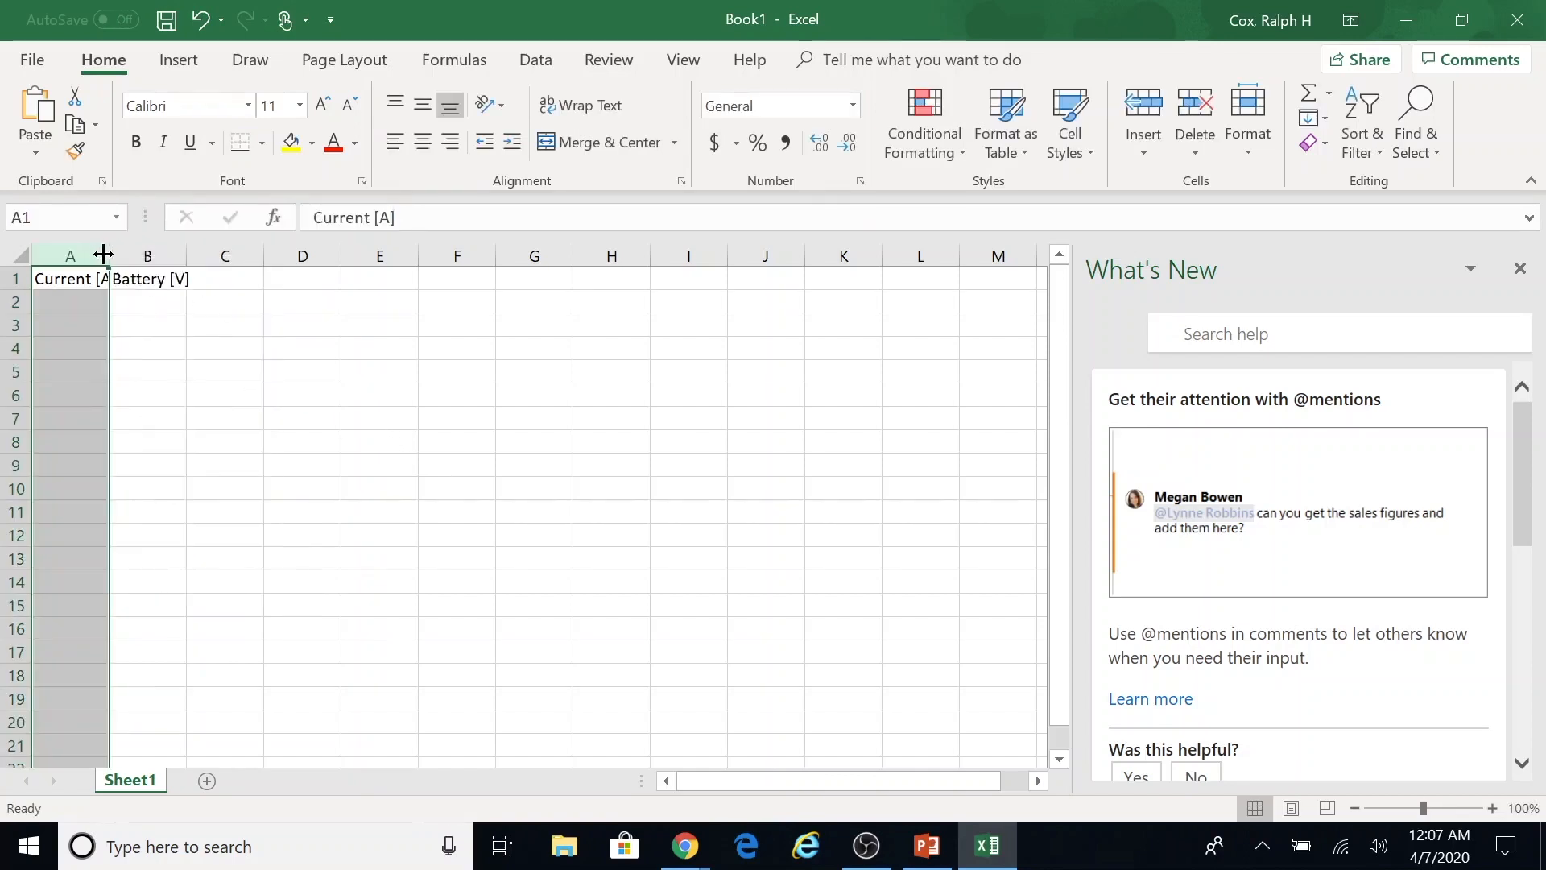
left_click_drag(107, 256, 166, 255)
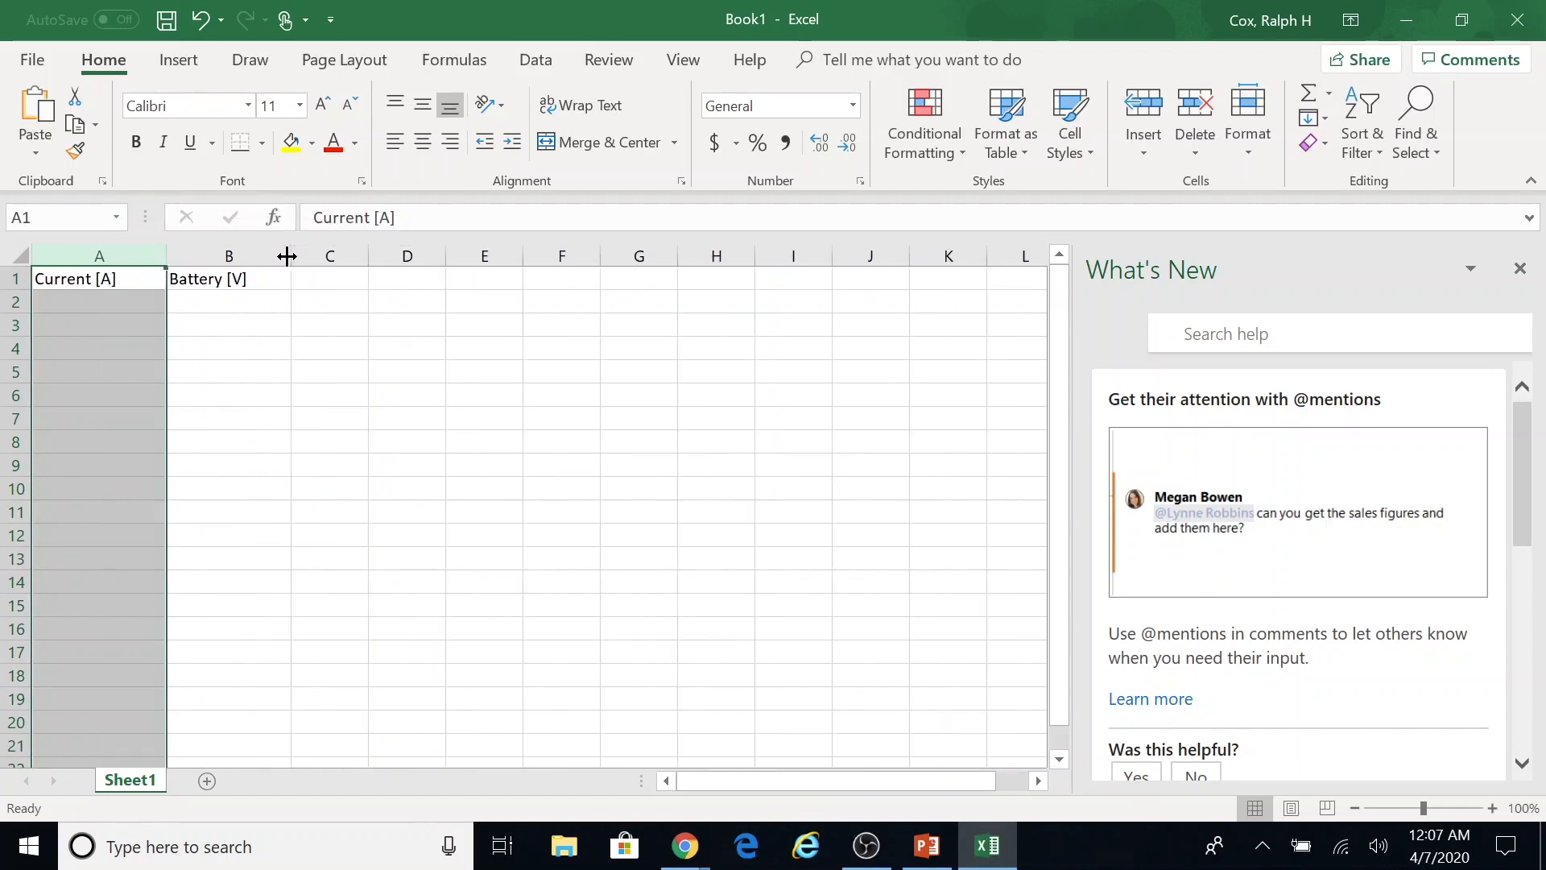
Enter the current values 0.1, 0.2, 0.3, 0.4 and 0.5 in cells A2 to A6.
left_click(82, 305)
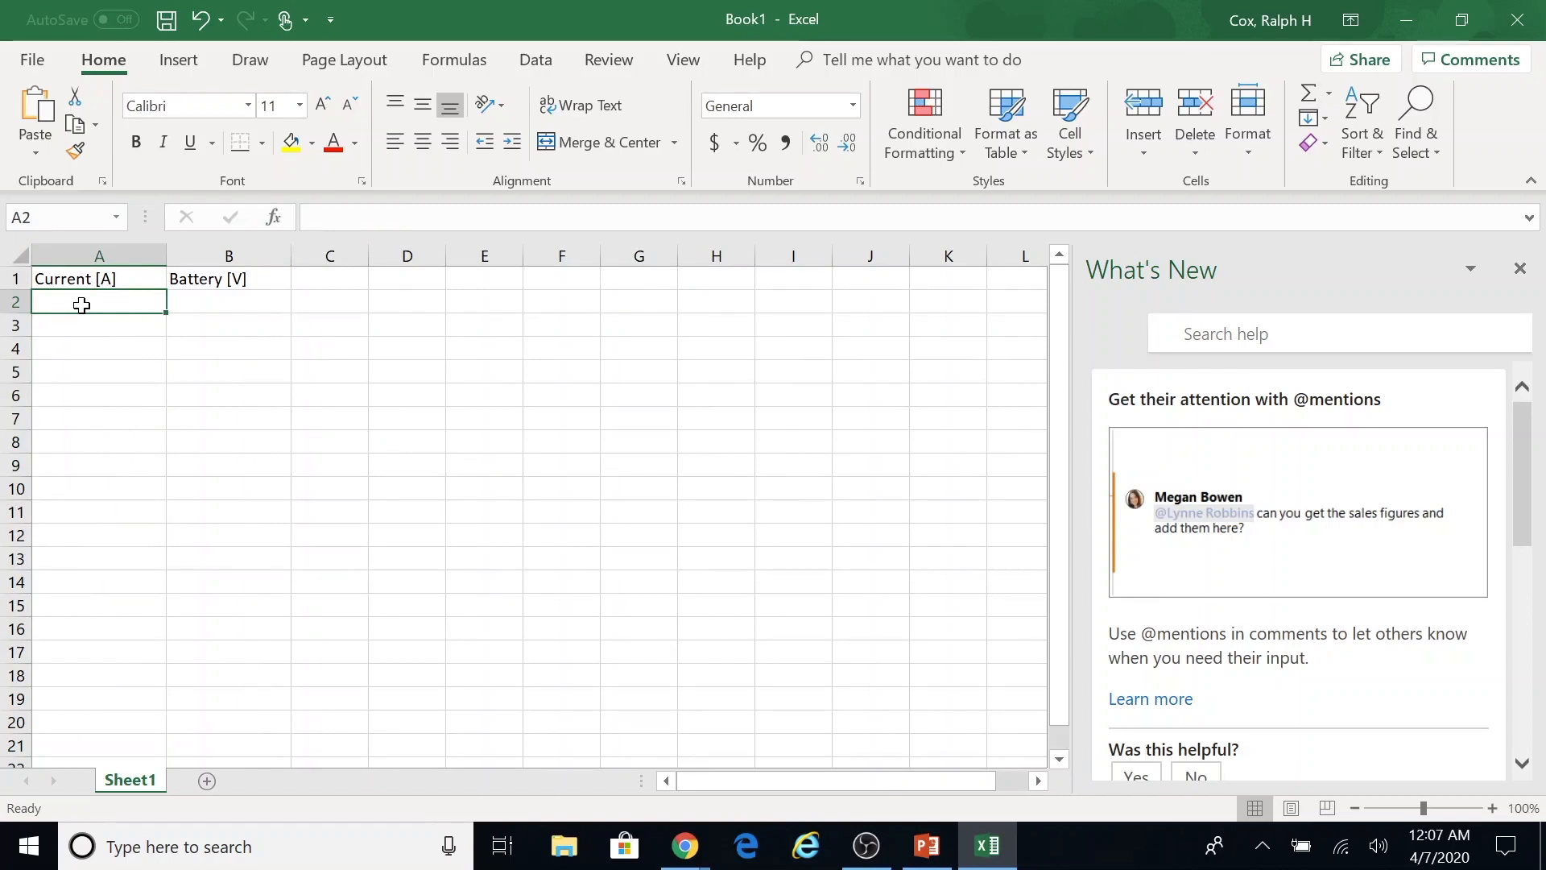
type(".")
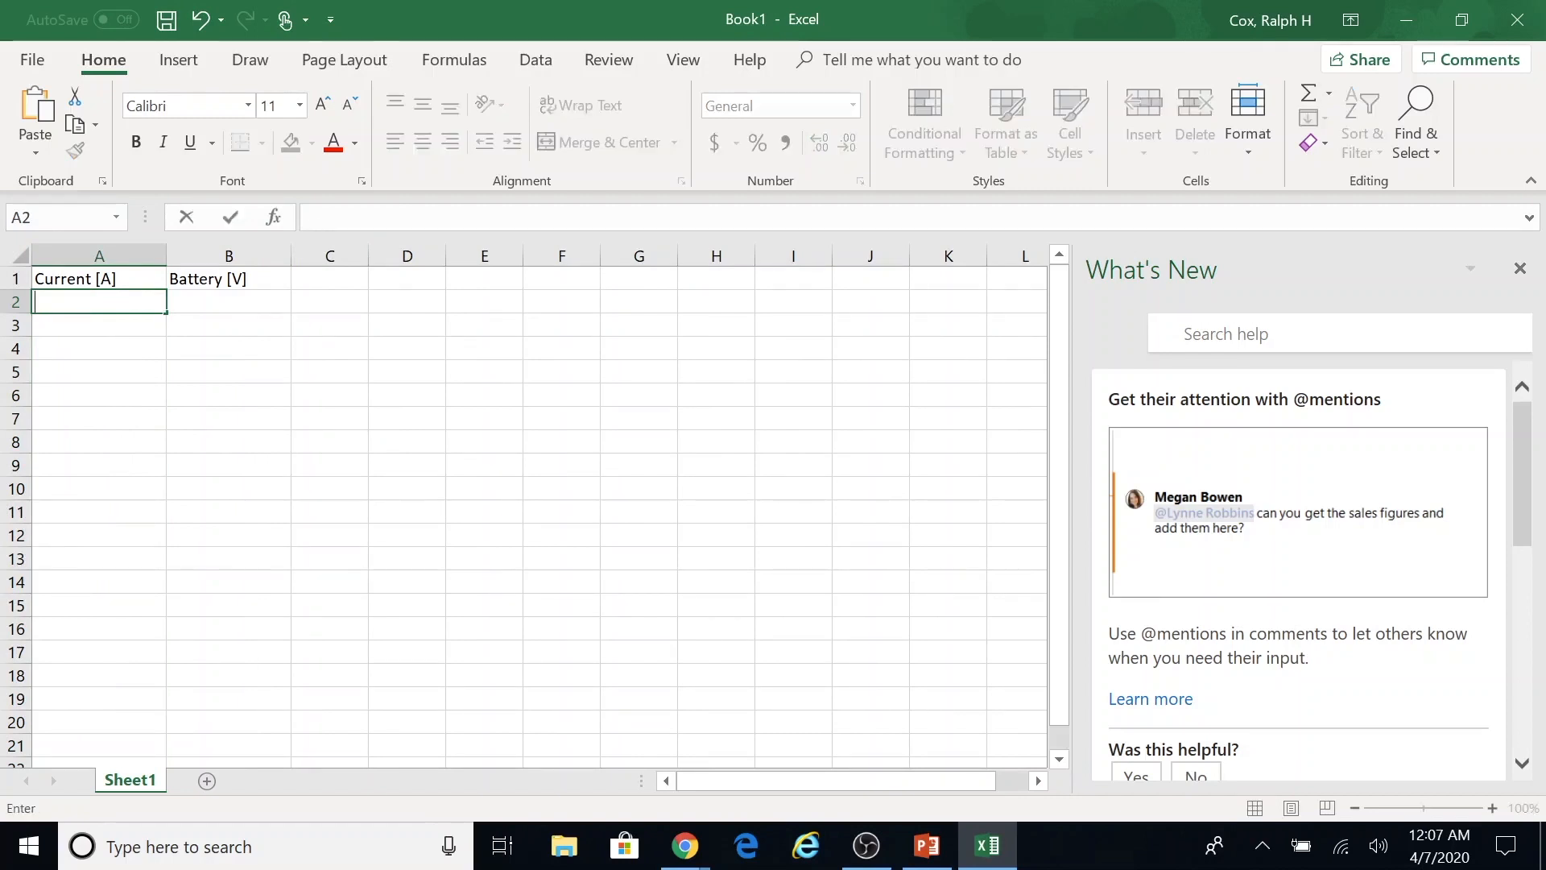
type("1")
key("Return")
type(".2")
key("Return")
type(".3")
key("Return")
type(".4")
key("Return")
type(".")
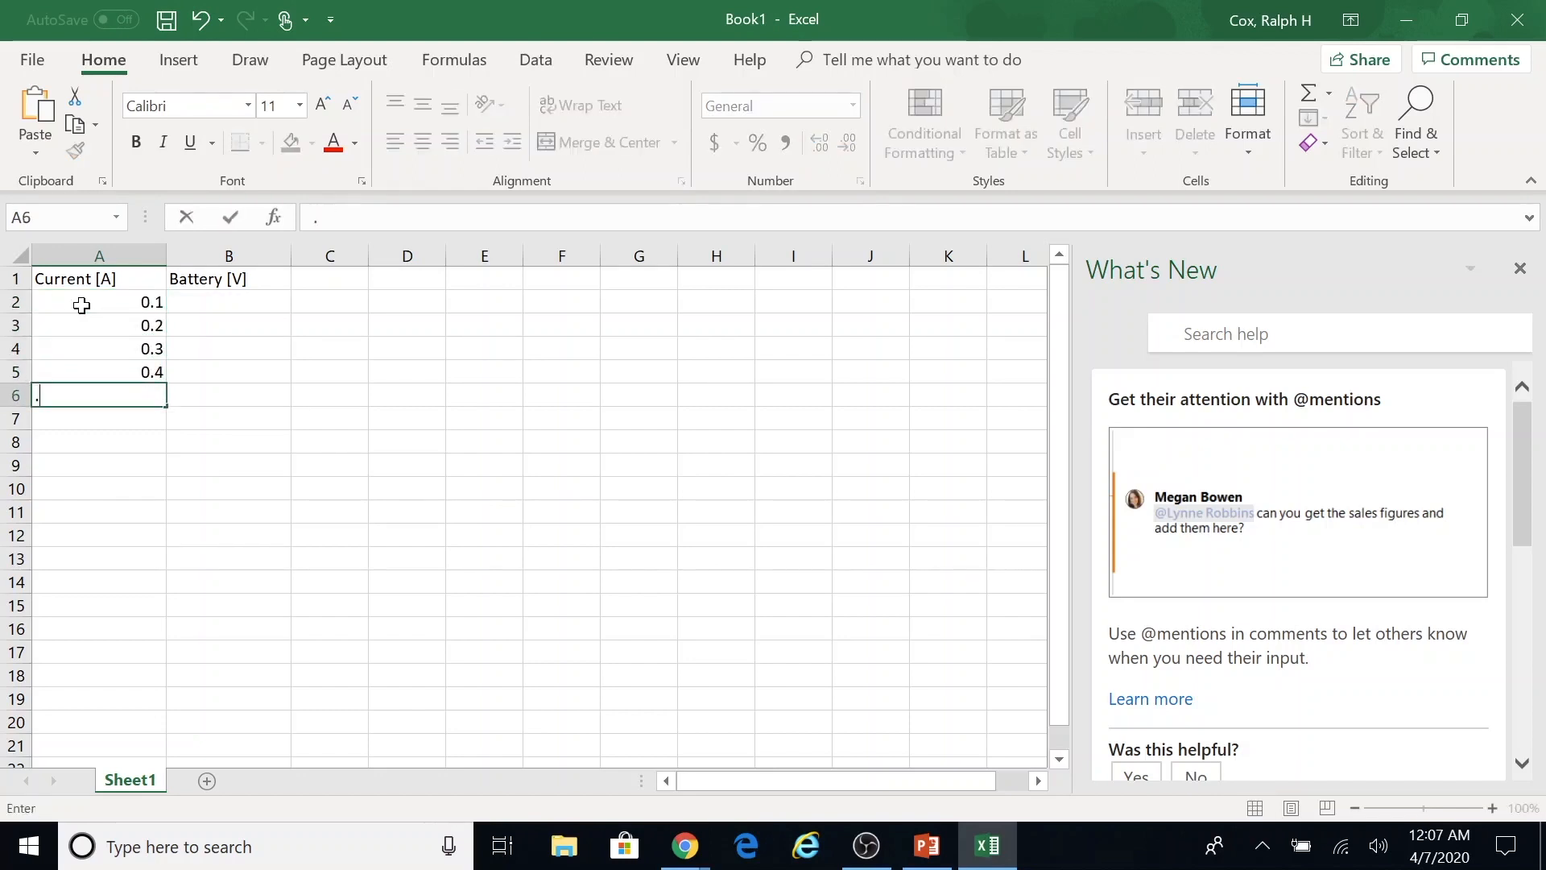
type("5")
key("Tab")
Fill cells B2 to B6 under Battery [V] with 30, 30, 40, 50 and 60.
key("Up")
key("Up")
key("Up")
key("Up")
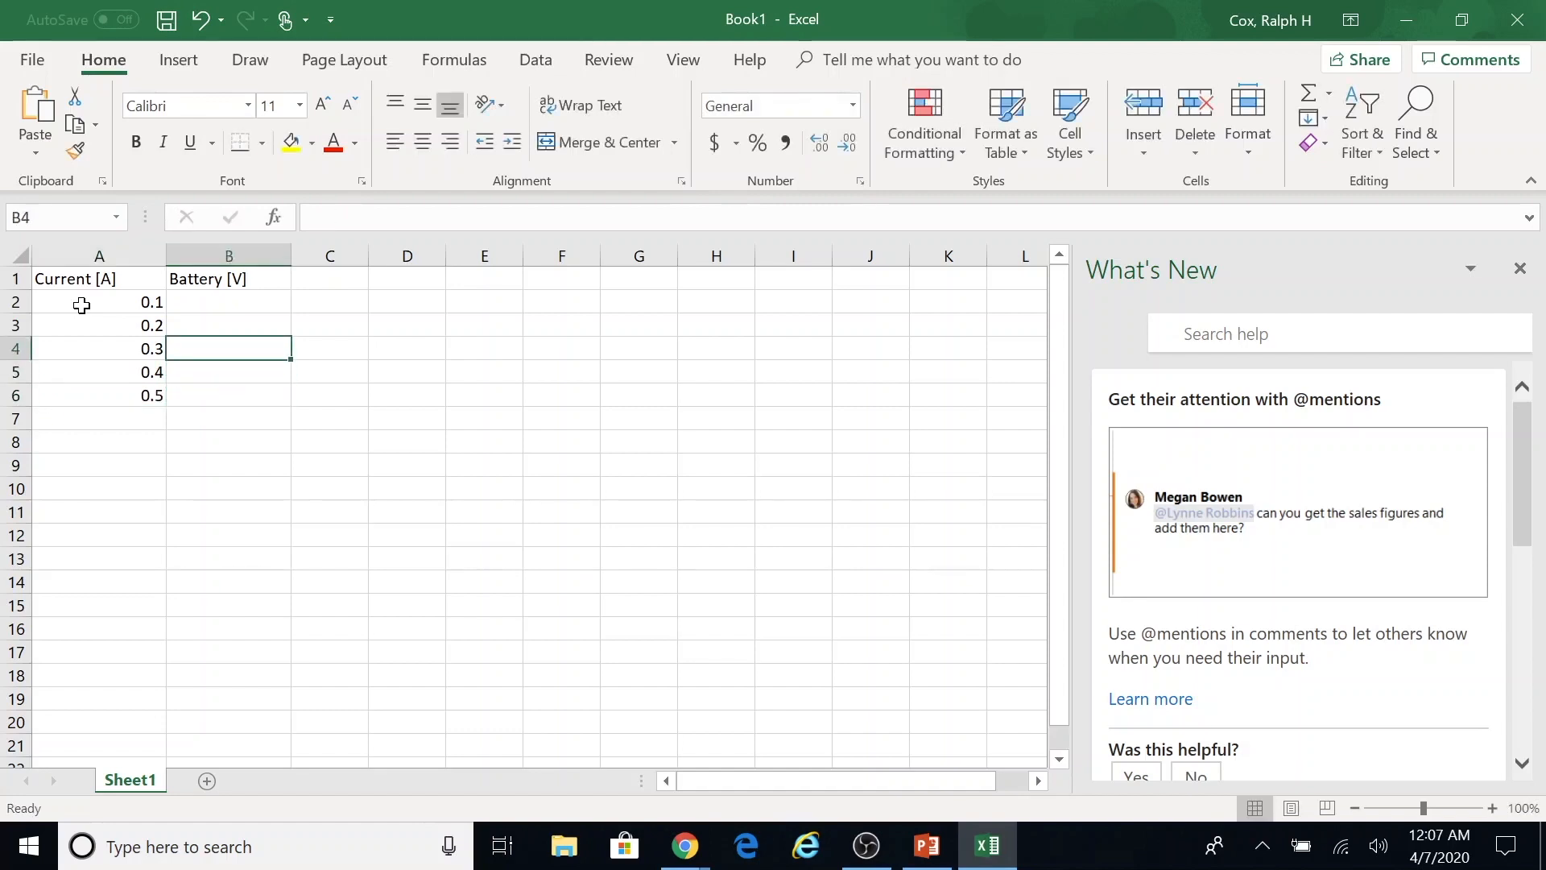
type("30")
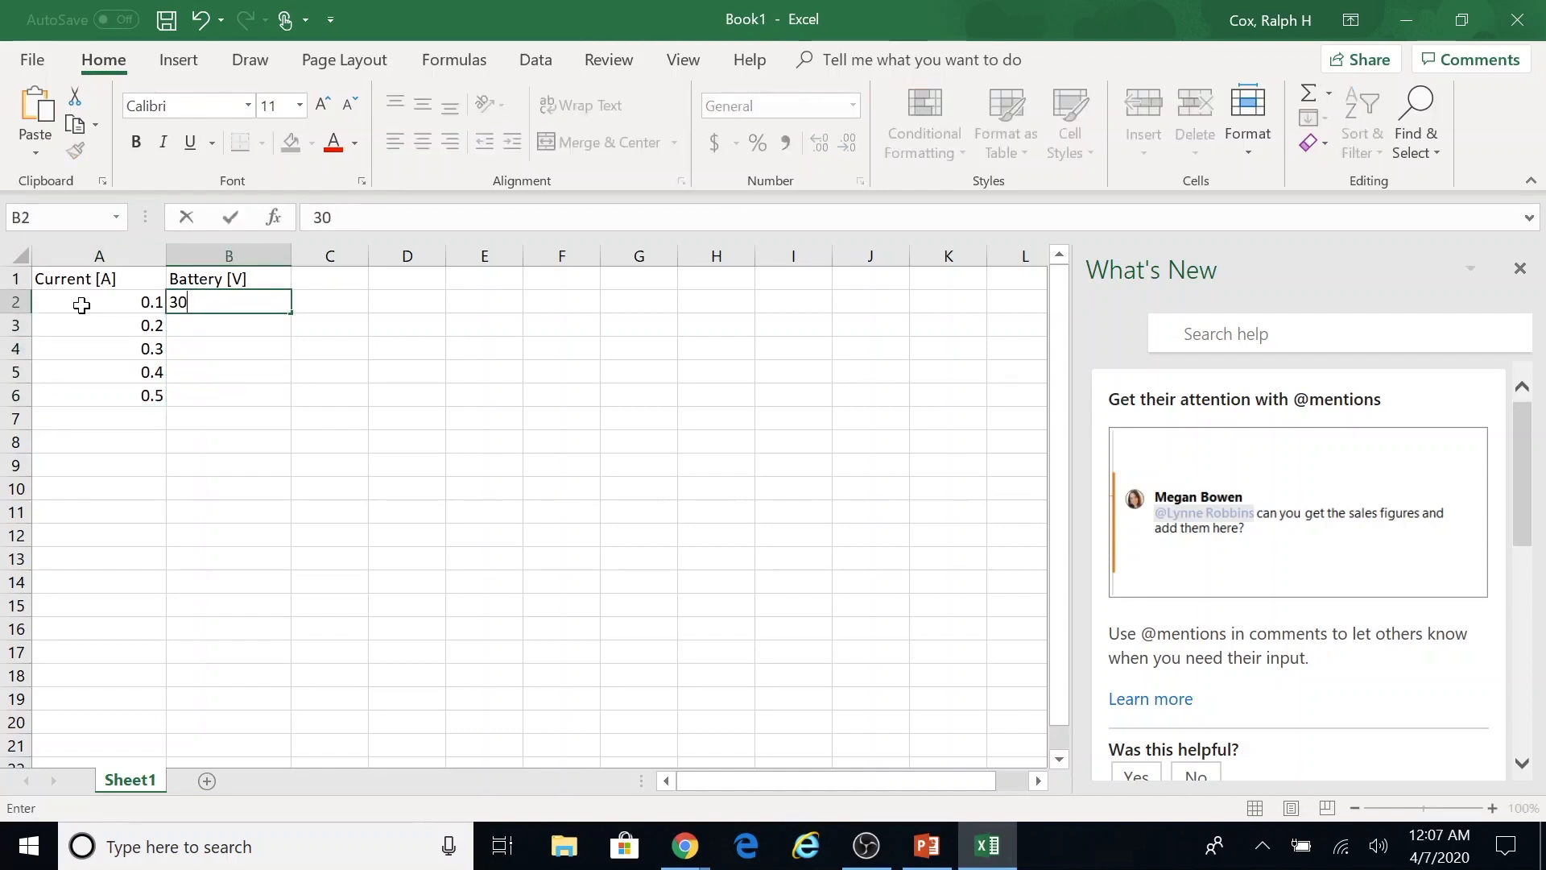
key("Return")
type("30")
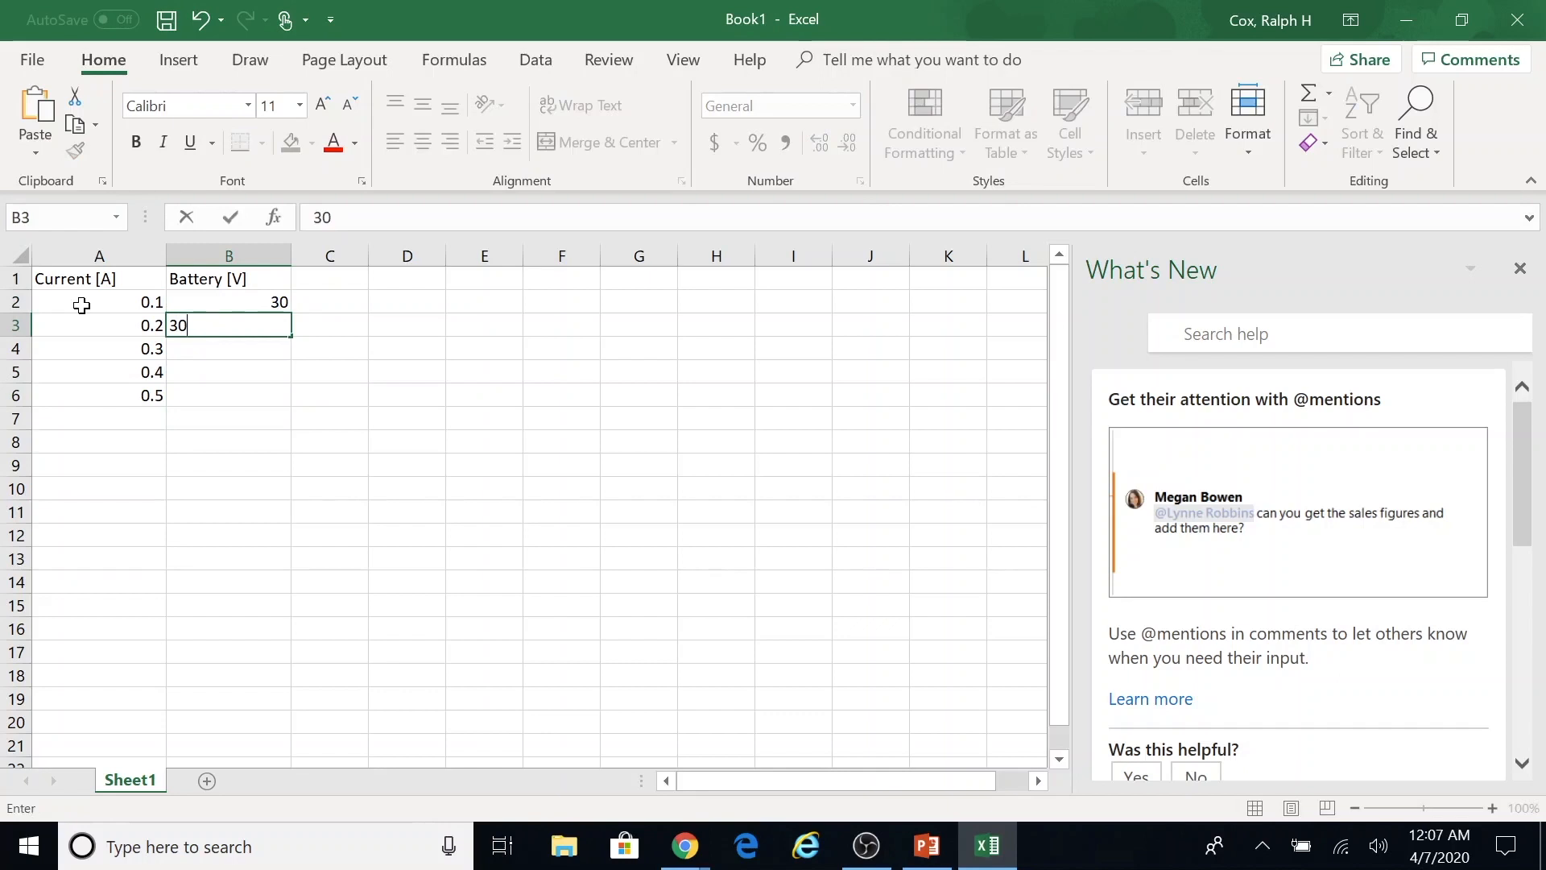
key("Return")
type("40")
key("Return")
type("5")
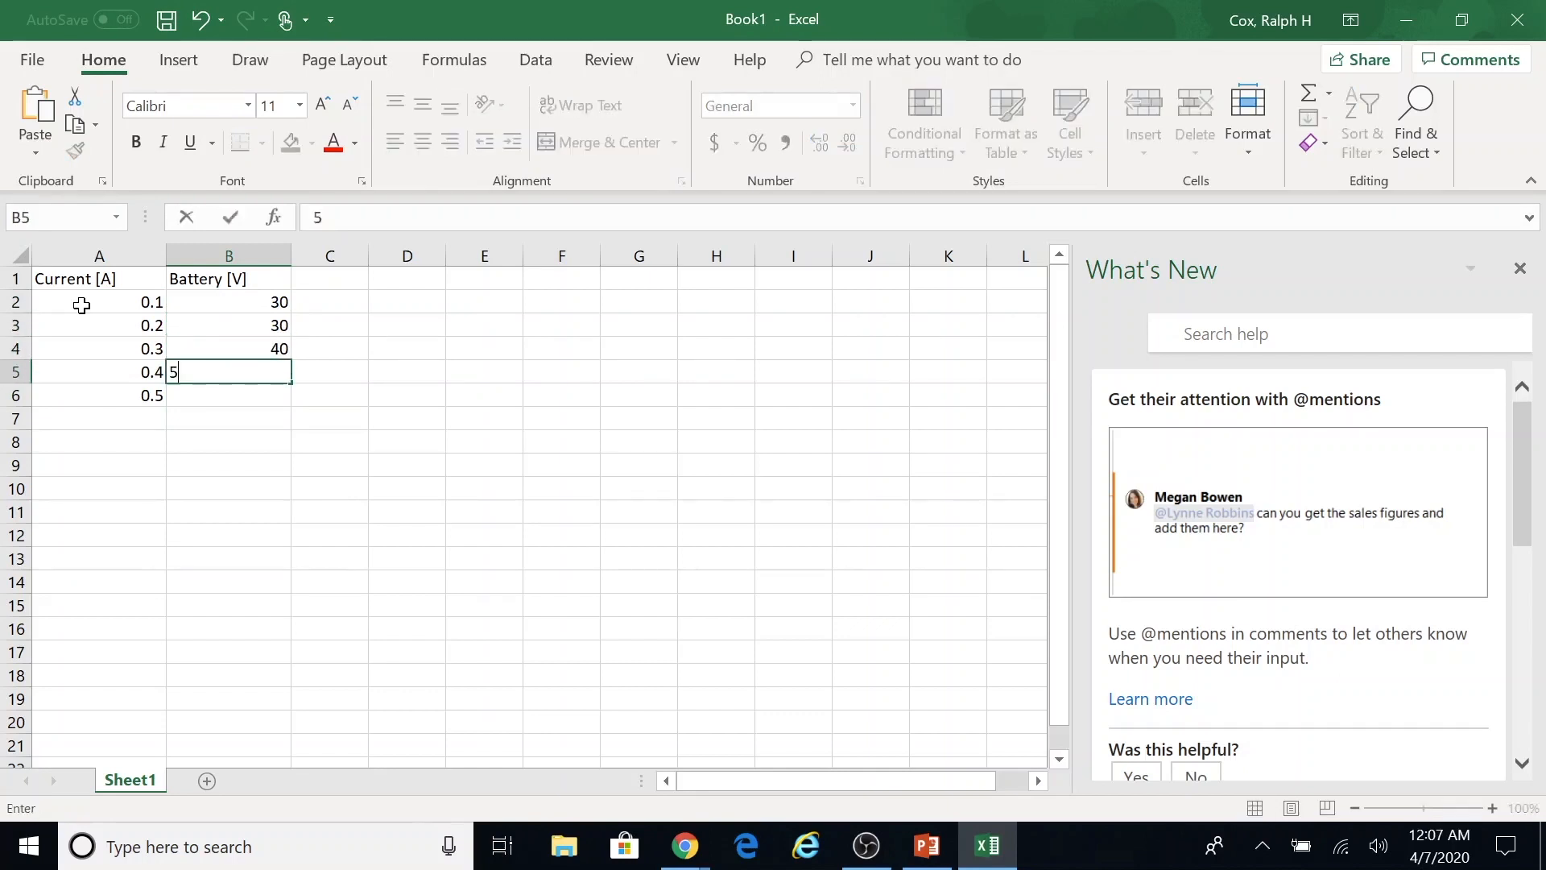
key("Return")
type("60")
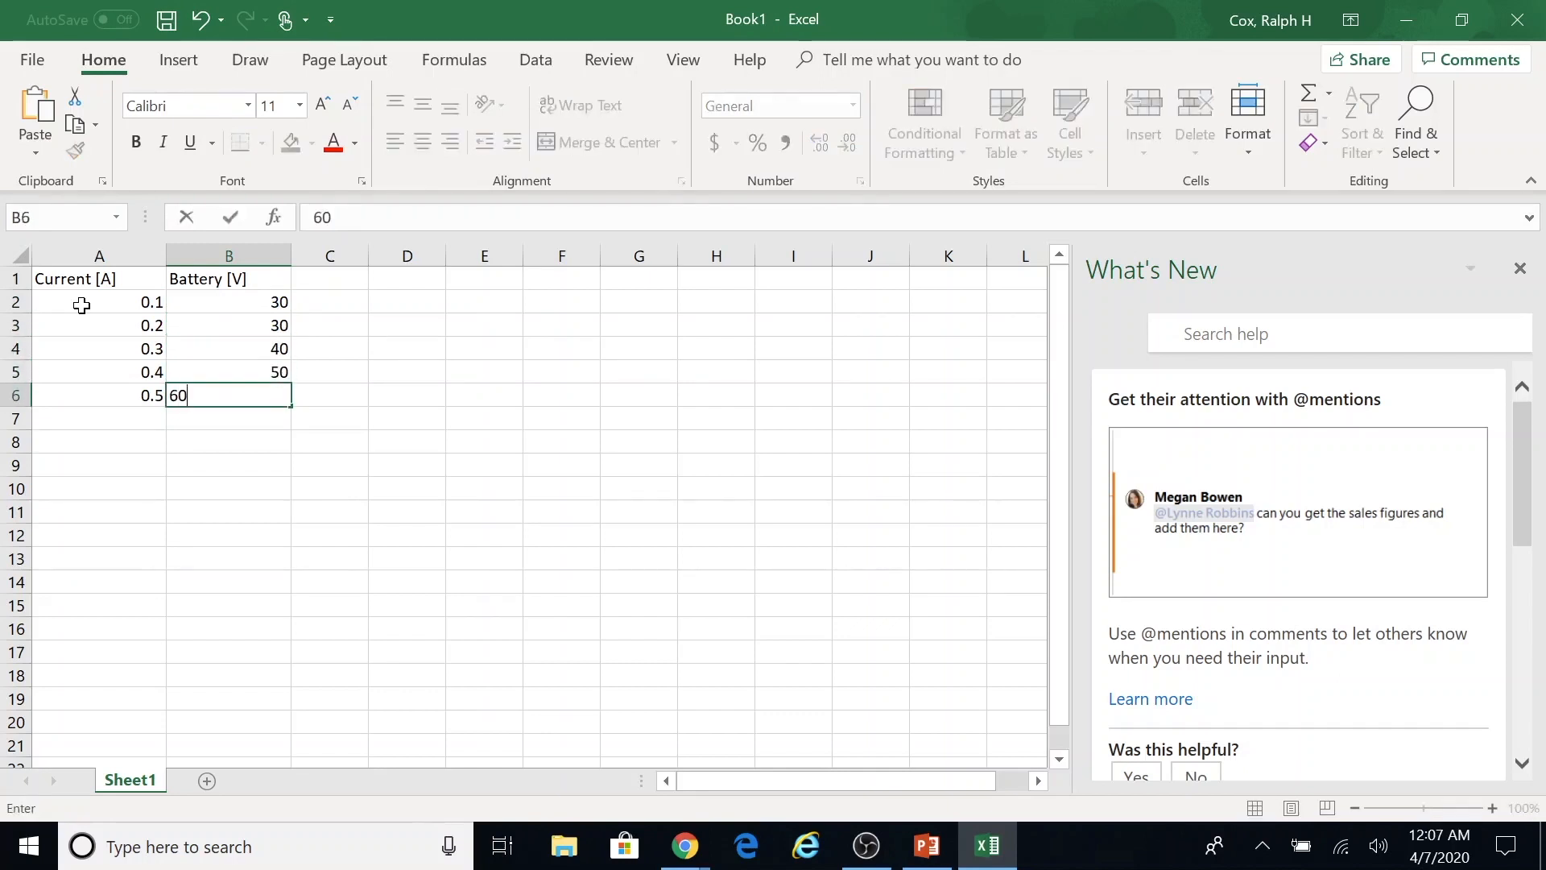
key("Return")
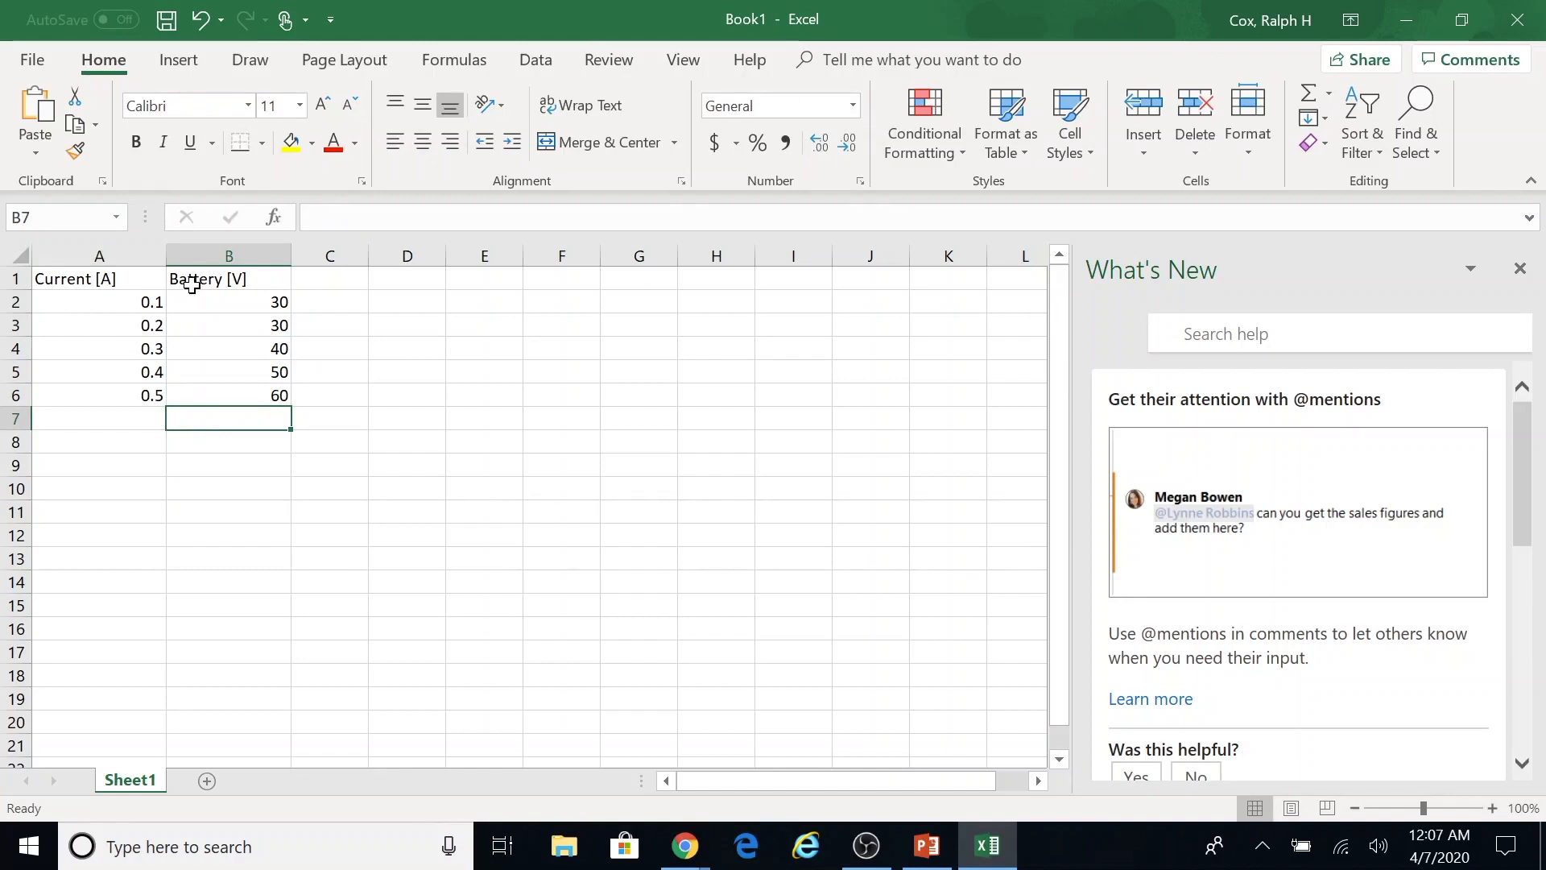
Correct the battery voltages in cells B3 and B4 to 40 and 50.
left_click(278, 346)
key("Up")
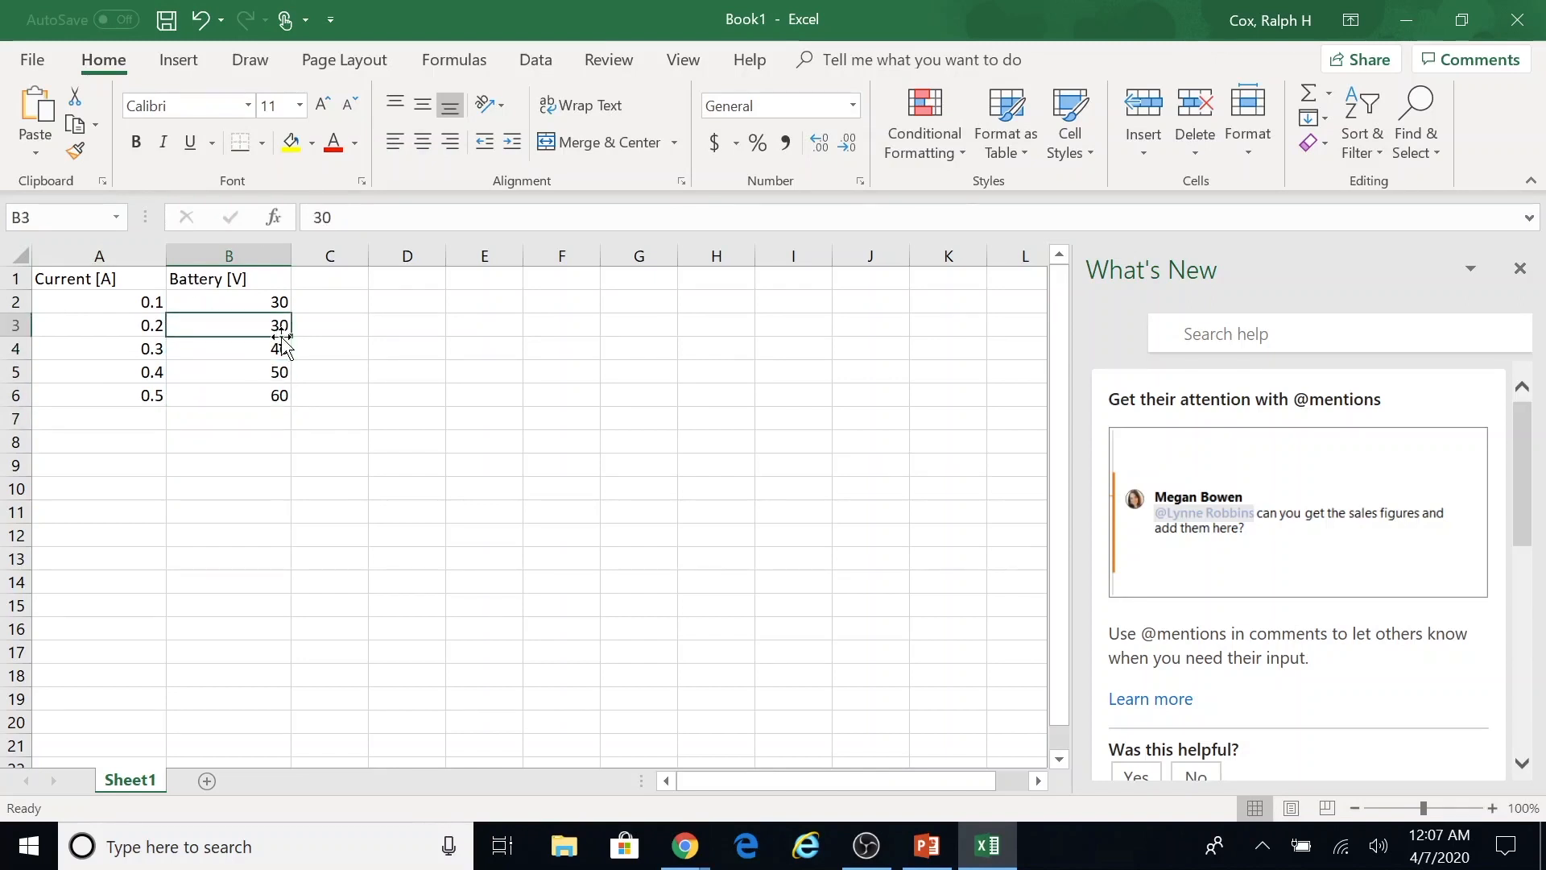
type("4")
key("ctrl+Return")
left_click(281, 345)
type("50")
key("Return")
Correct the battery voltages in cells B5 and B6 to 60 and 70.
type("6-")
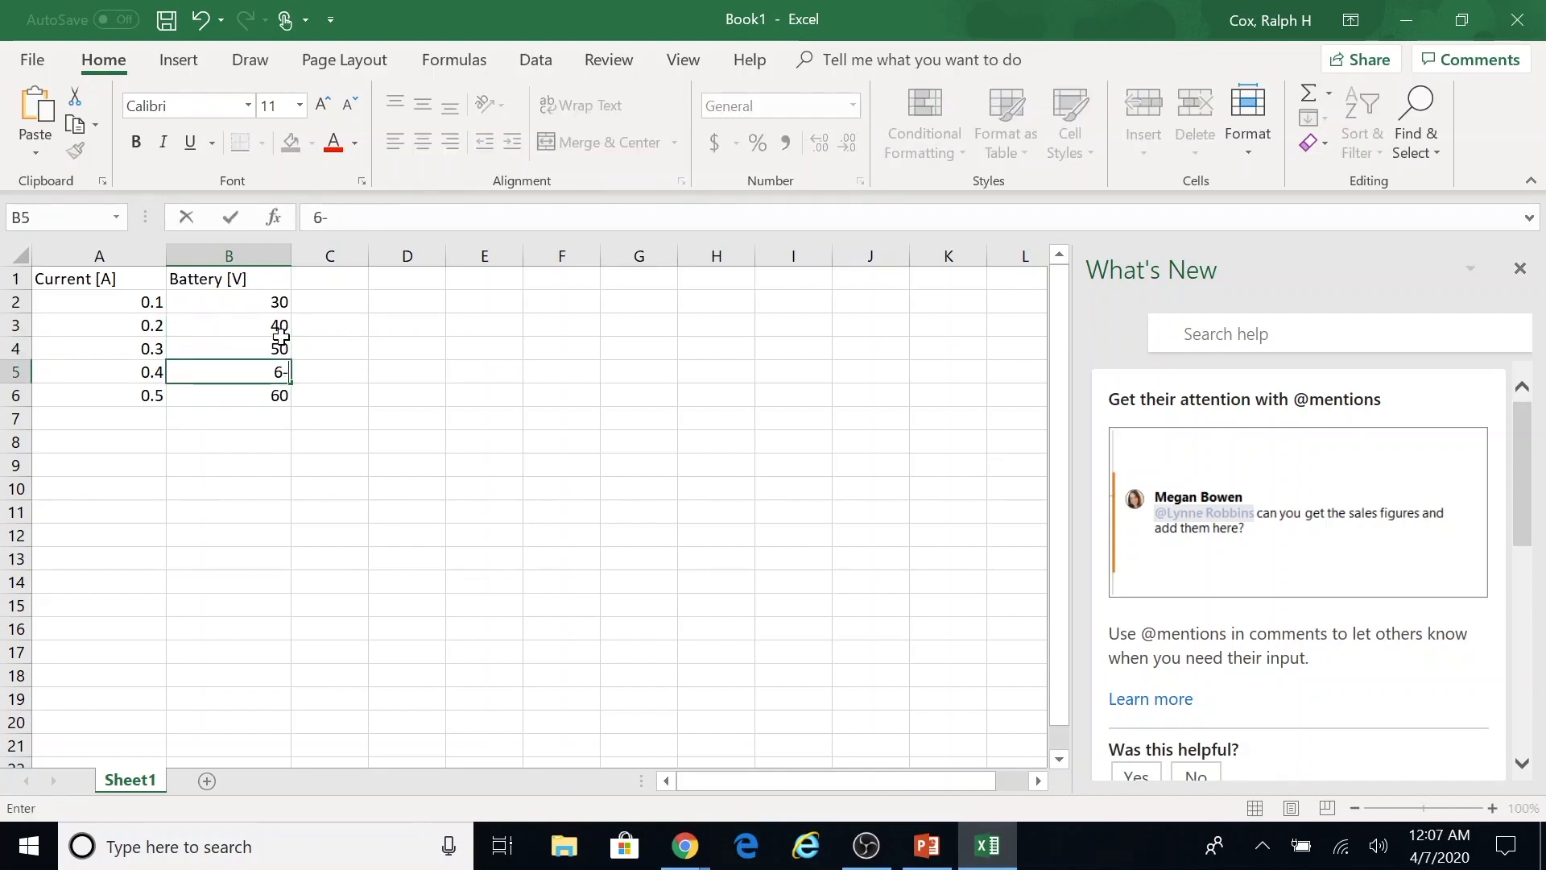
key("Return")
type("0")
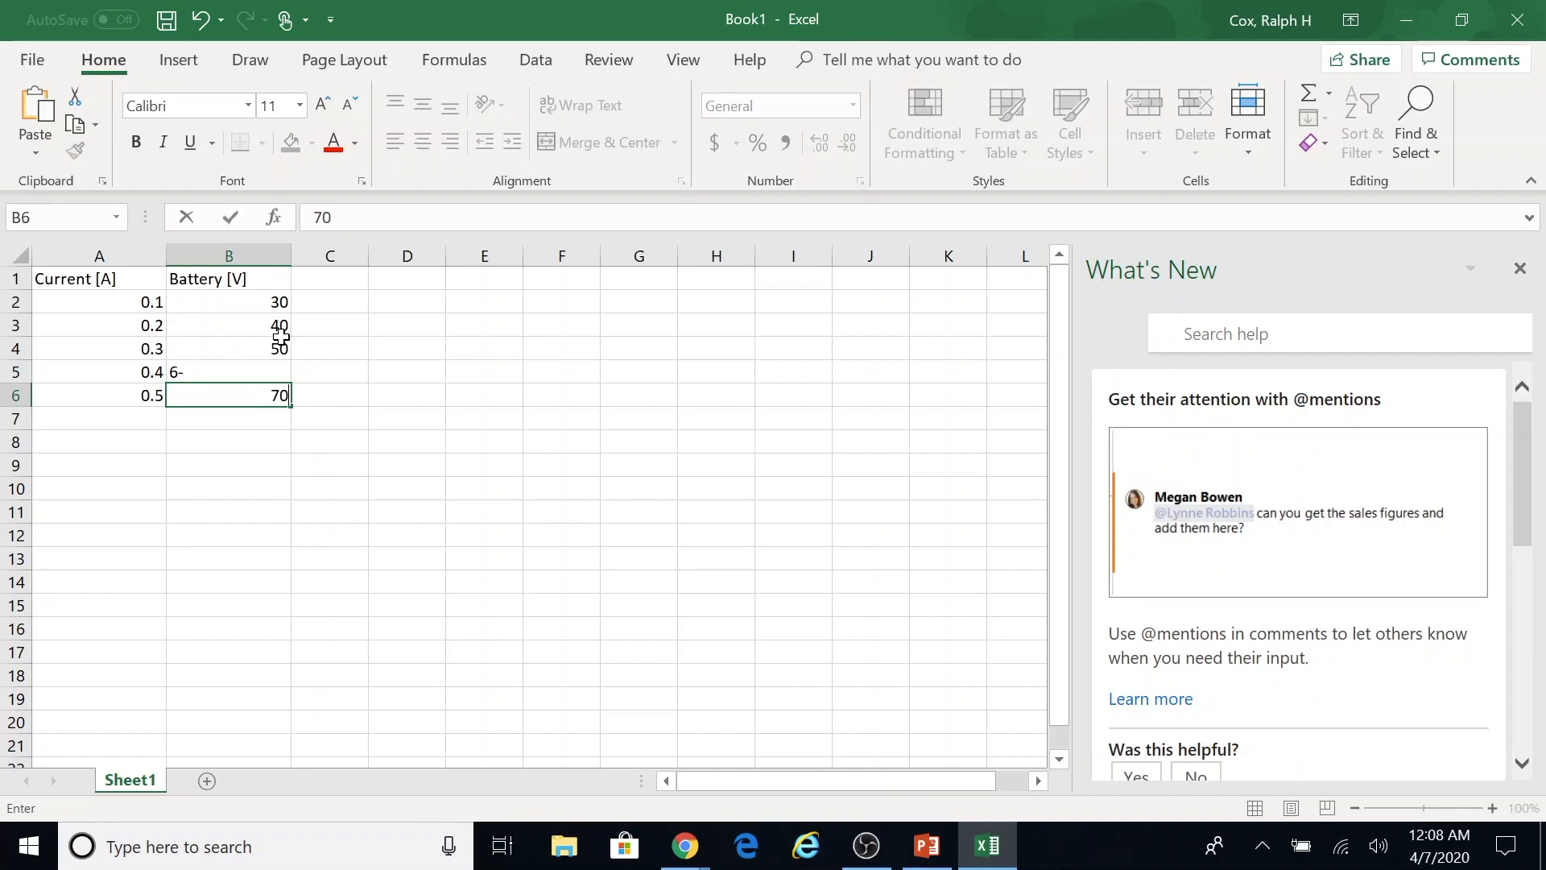
key("Return")
key("Up")
key("Up")
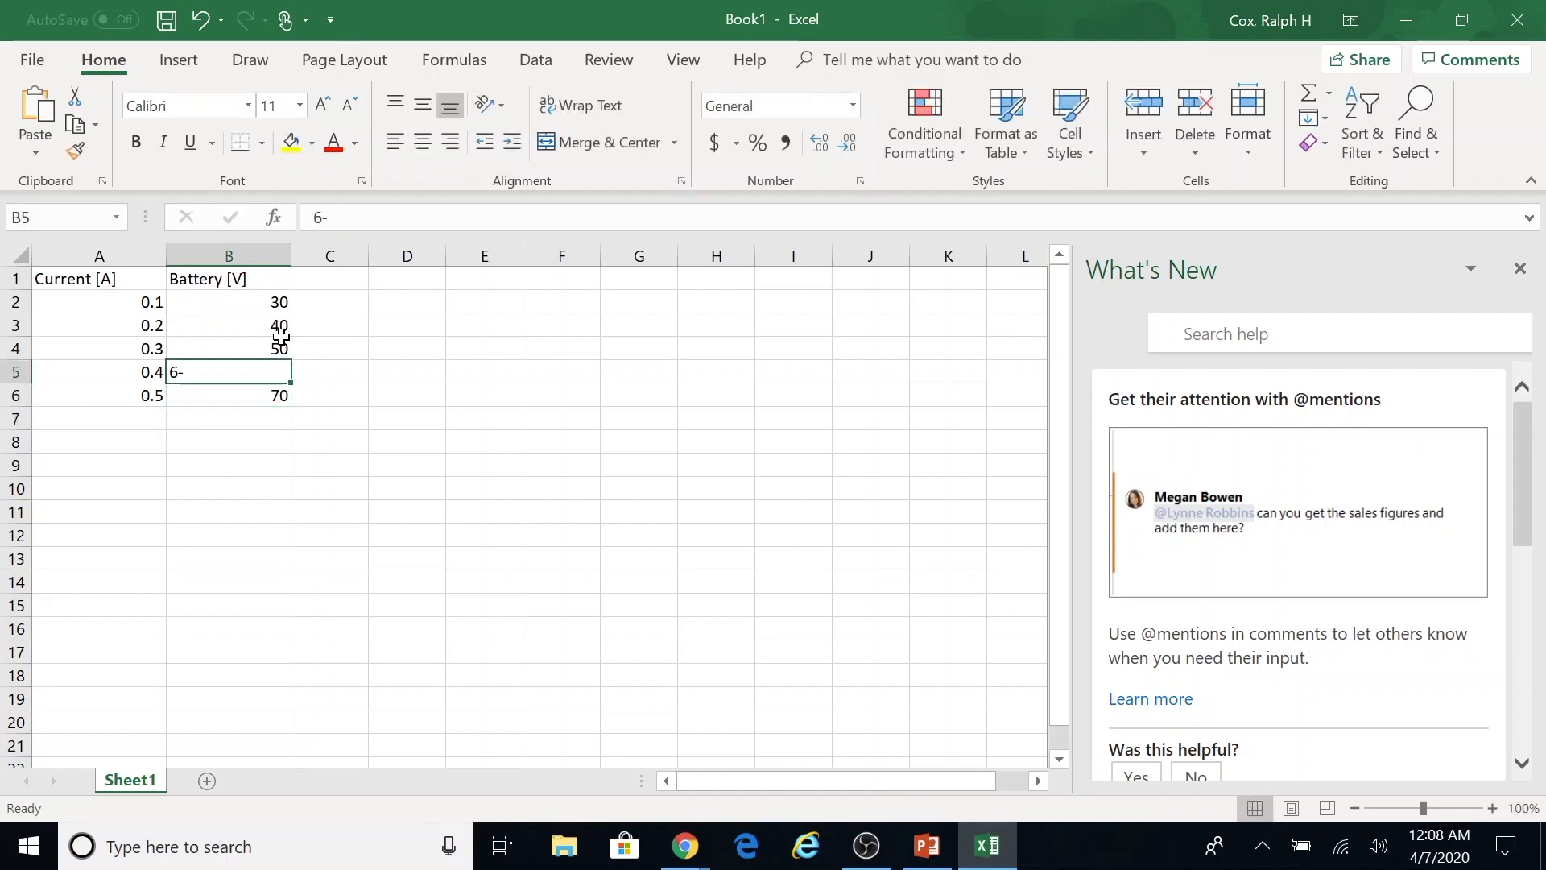
type("60")
key("Return")
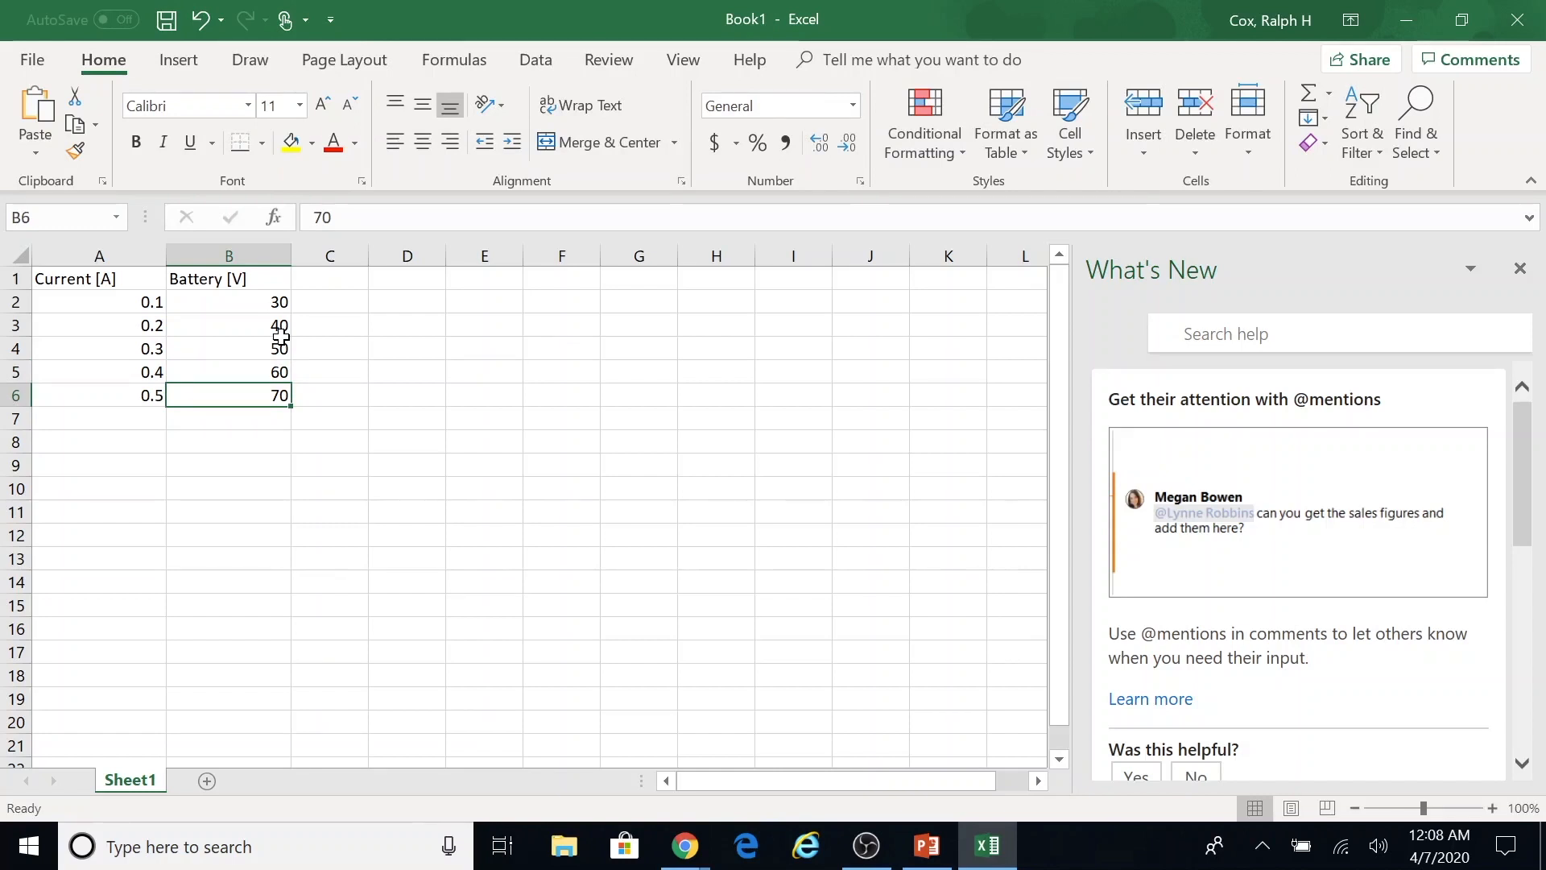
Insert a markers-only scatter chart from the current and battery data in A1:B6.
left_click(74, 280)
left_click_drag(75, 279, 234, 393)
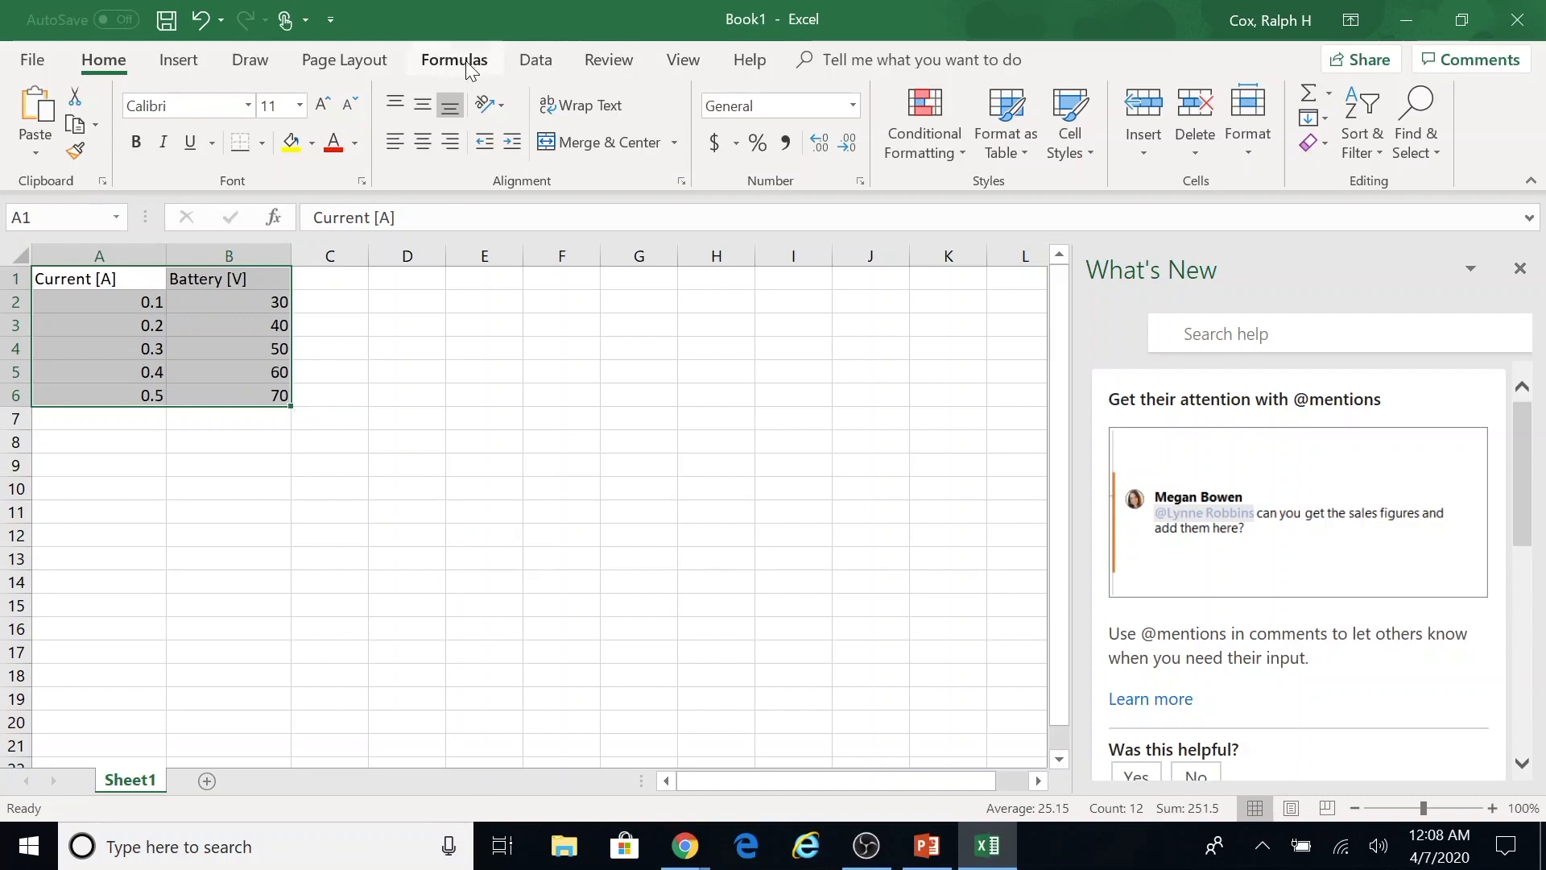
left_click(176, 62)
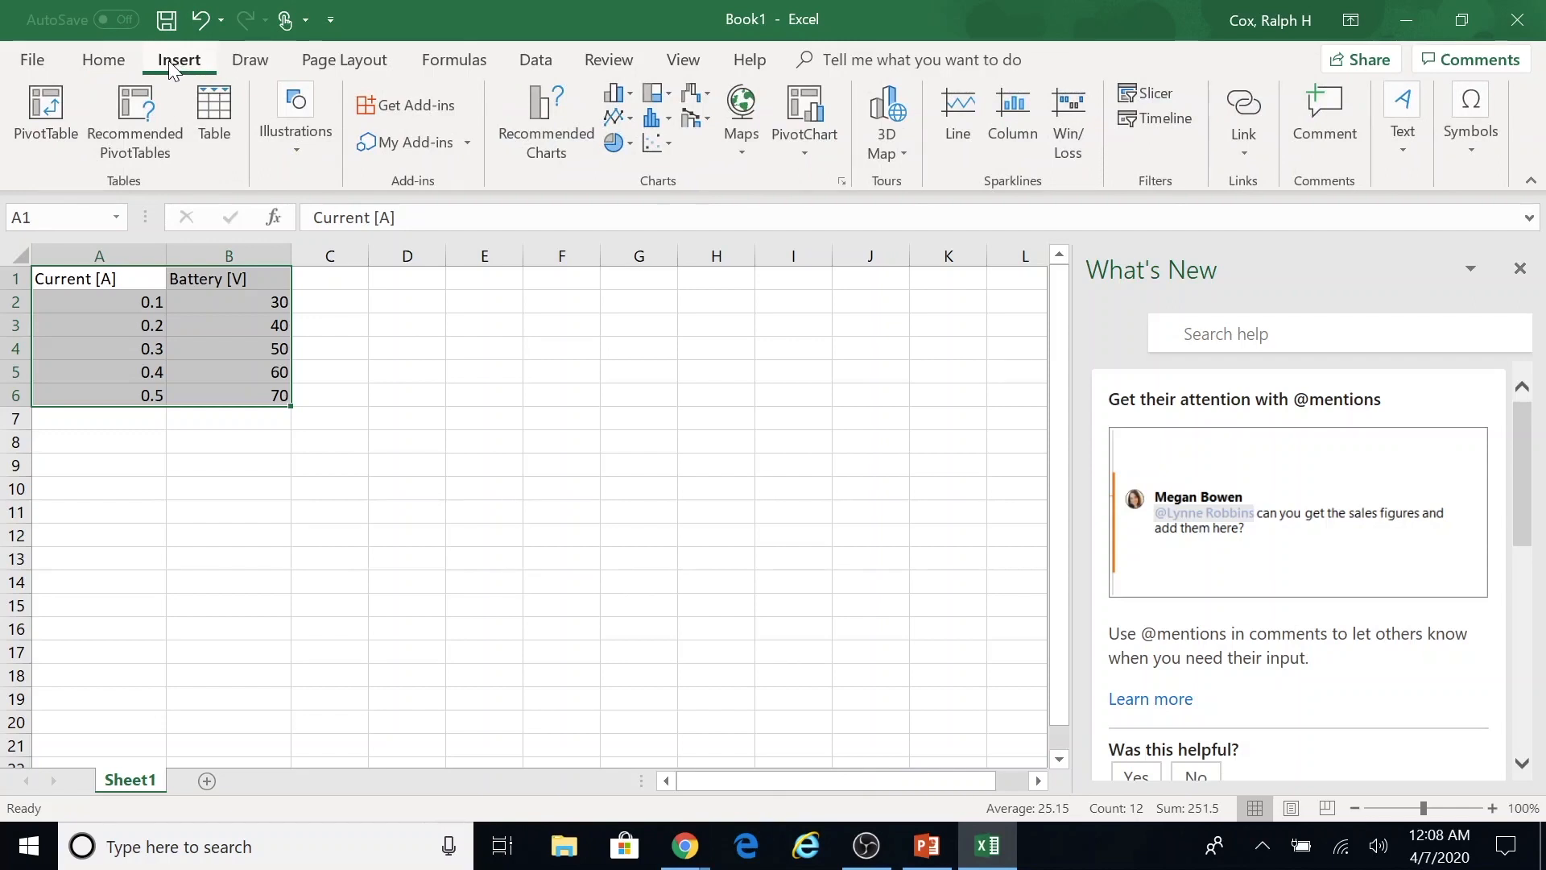
left_click(656, 143)
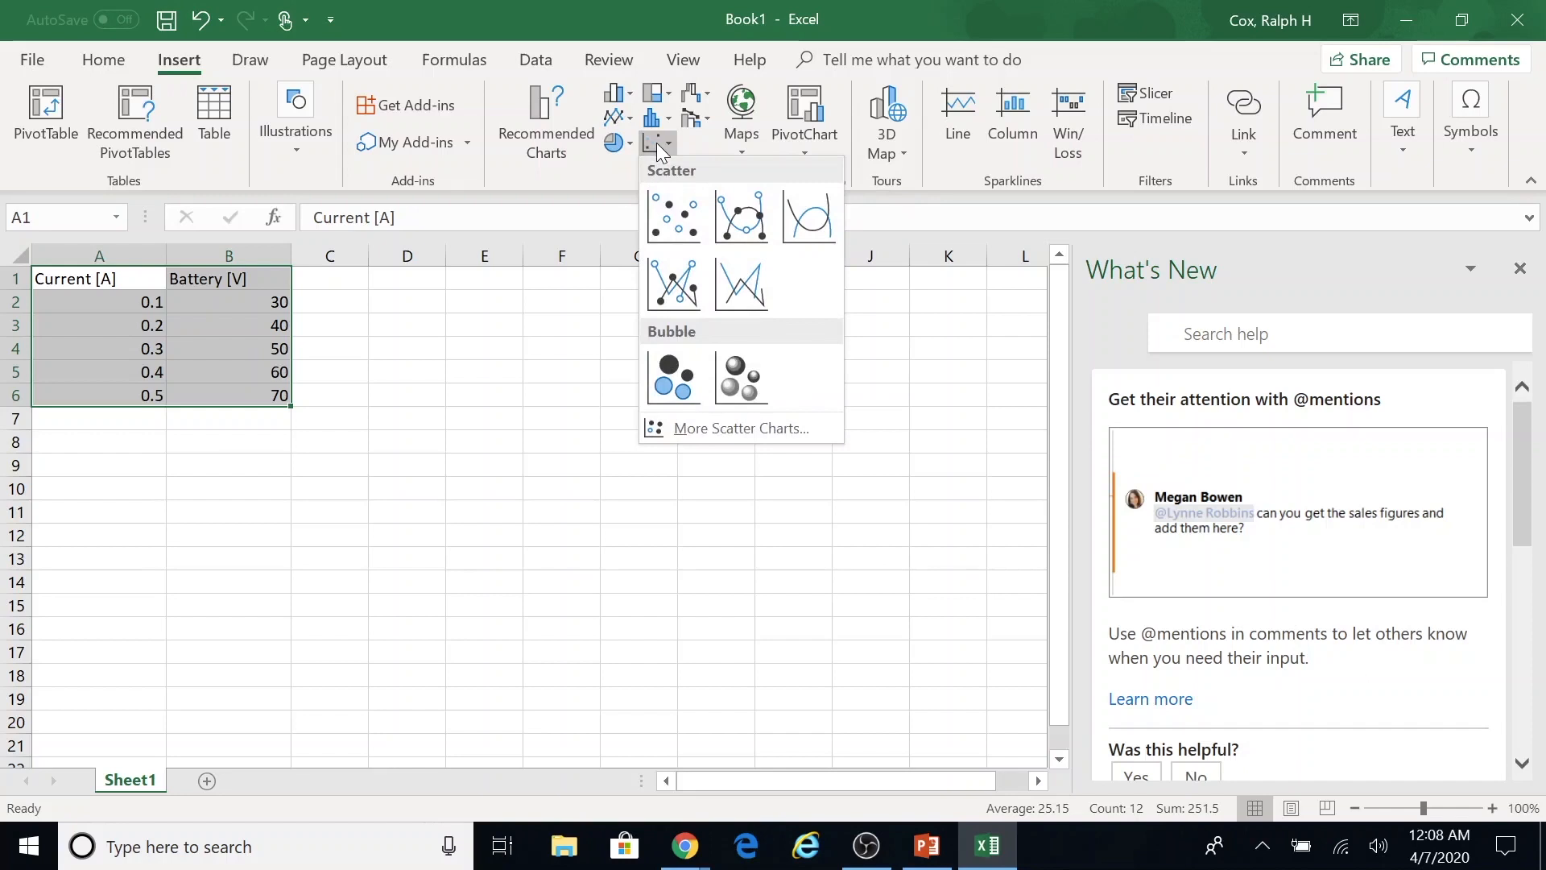
left_click(677, 225)
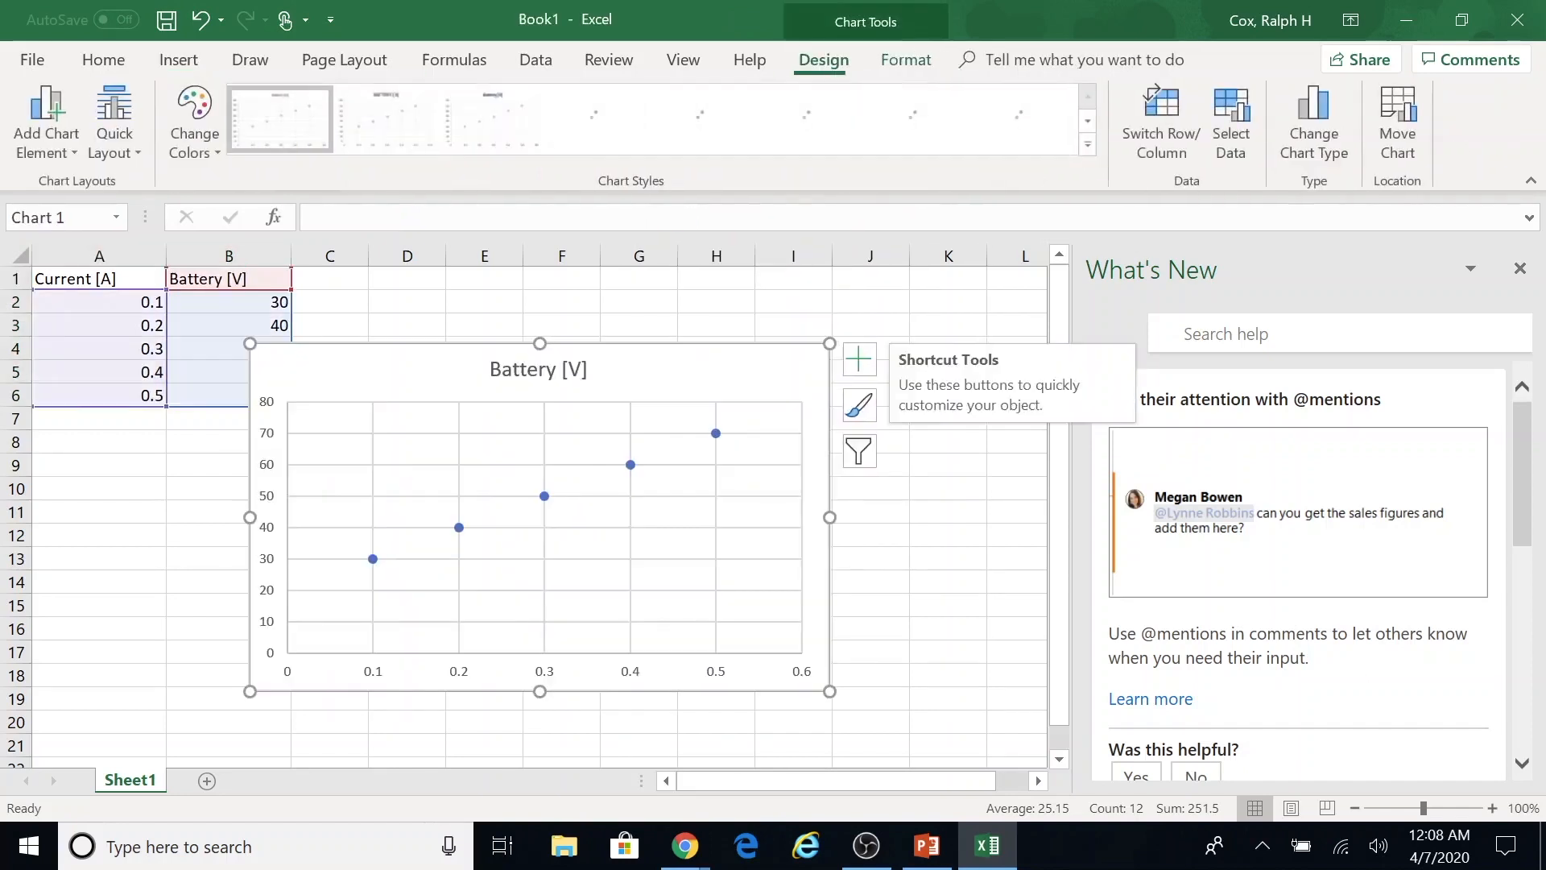
left_click_drag(618, 355, 759, 249)
left_click(757, 288)
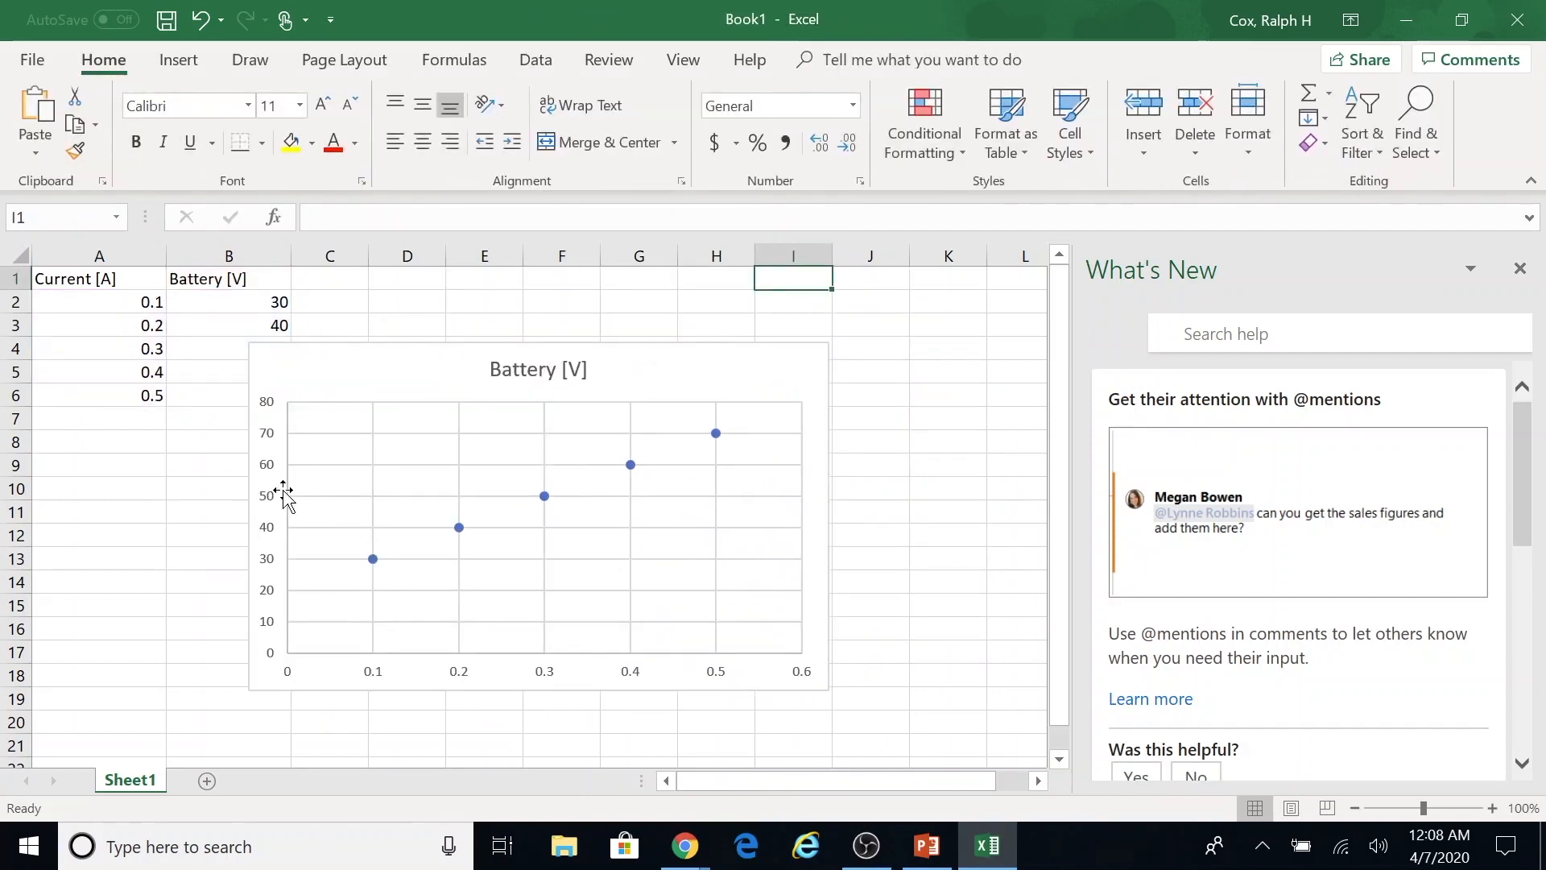
right_click(211, 492)
left_click(632, 380)
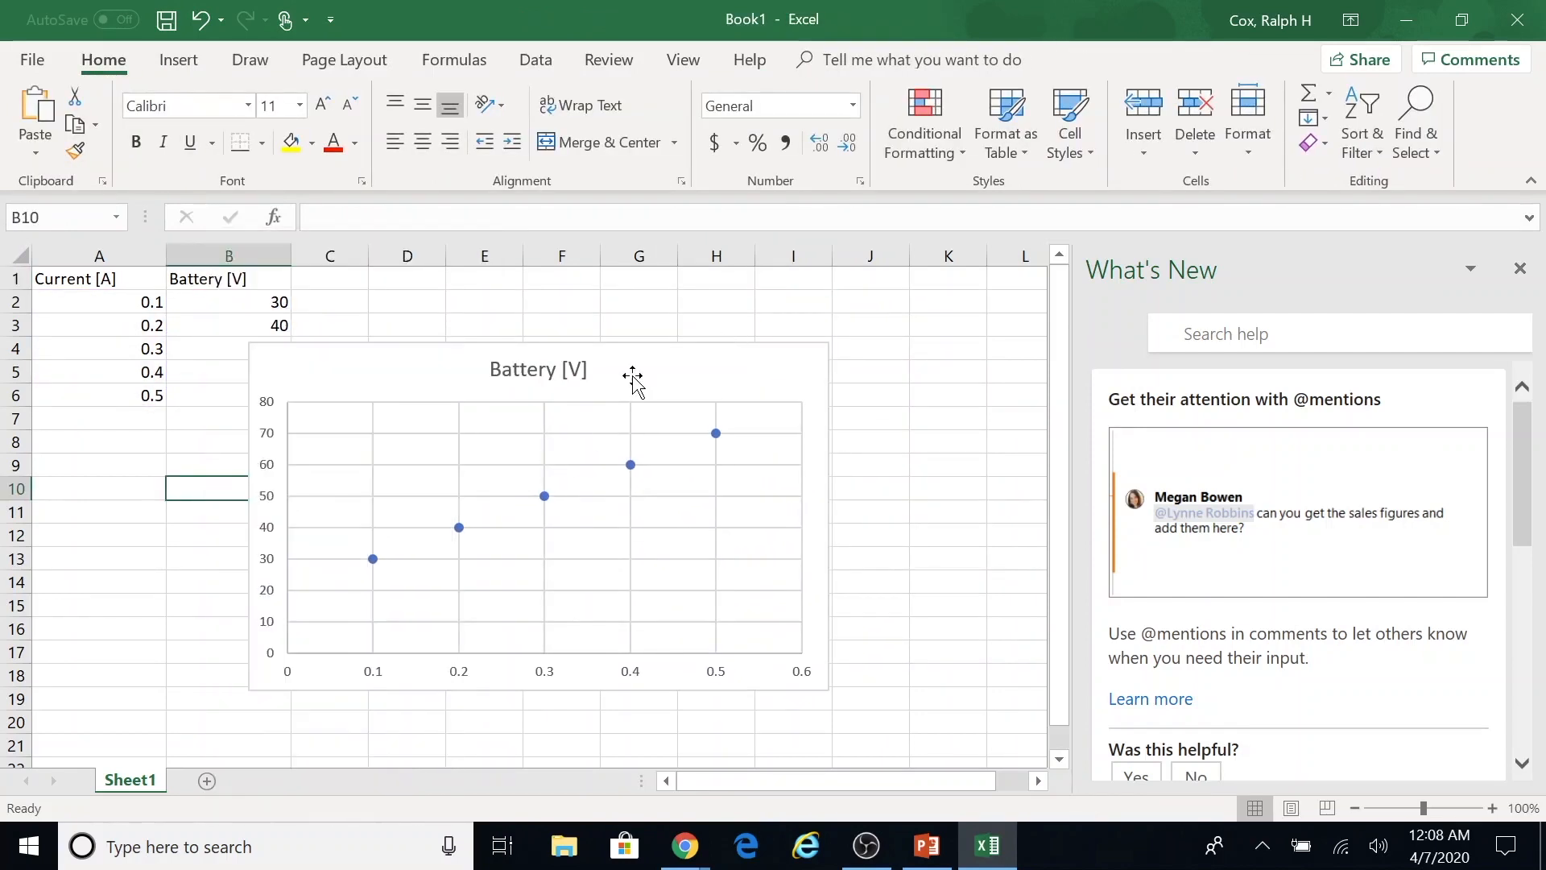
left_click(626, 368)
left_click_drag(665, 363, 722, 359)
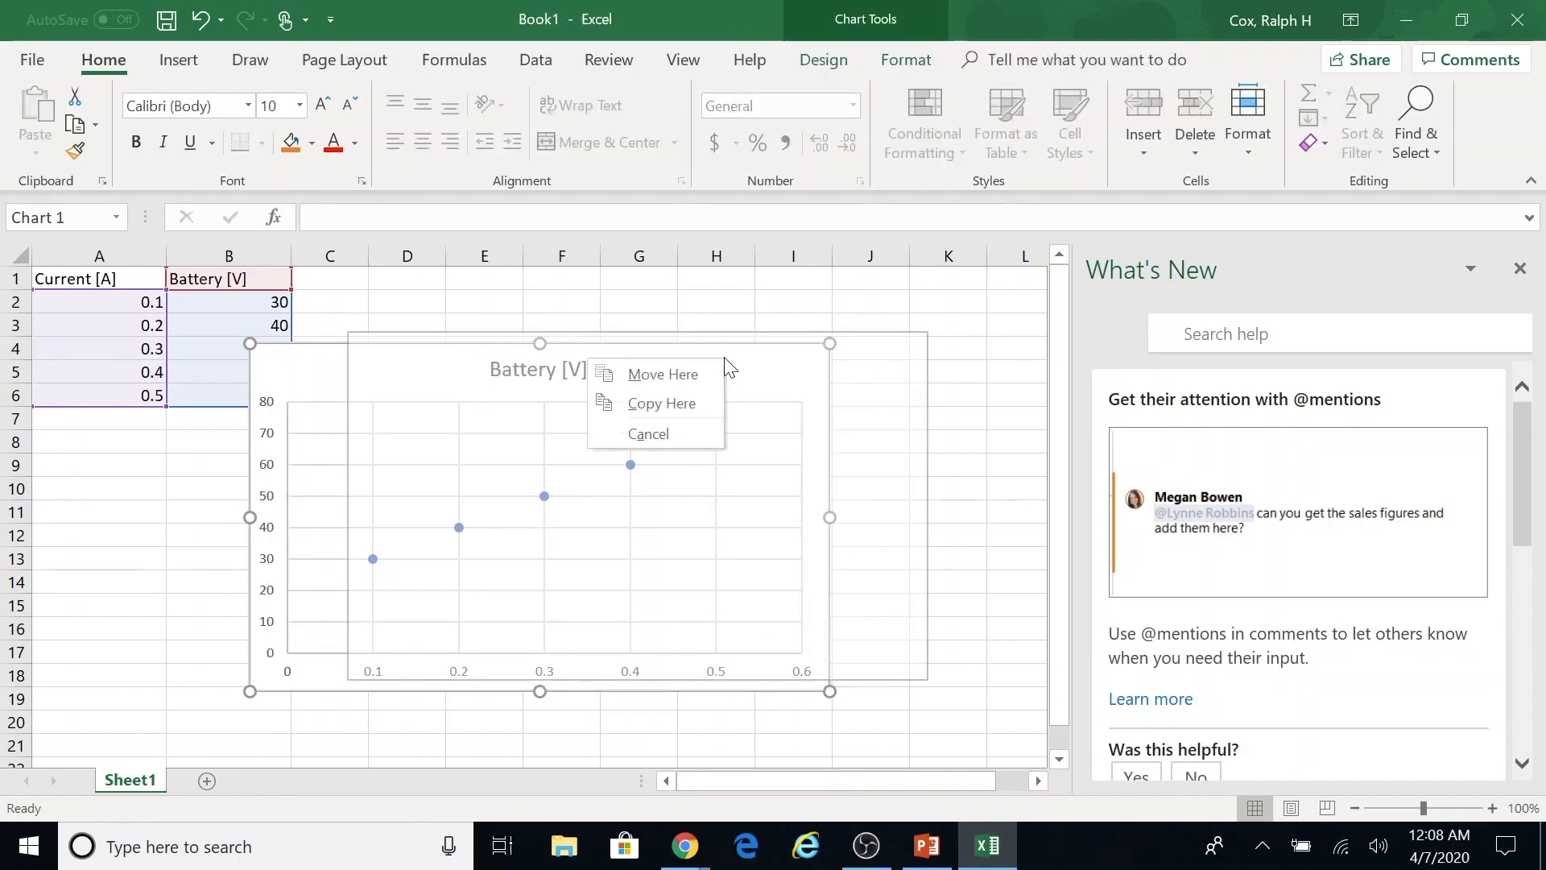
left_click(581, 320)
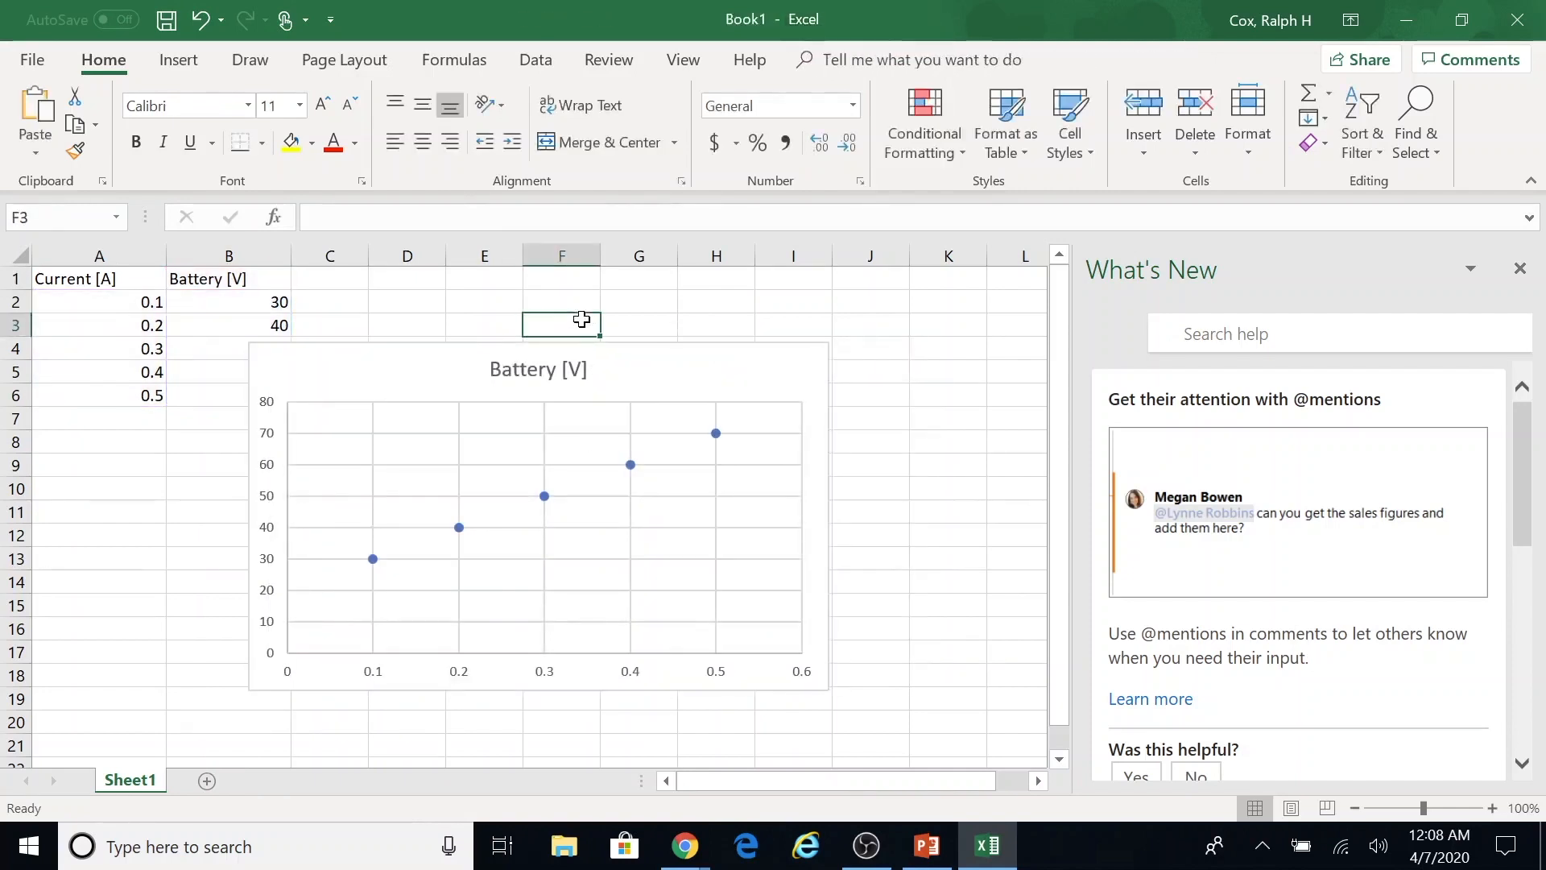
Move the scatter chart beside the data table so it no longer covers the battery values.
left_click_drag(528, 364, 666, 367)
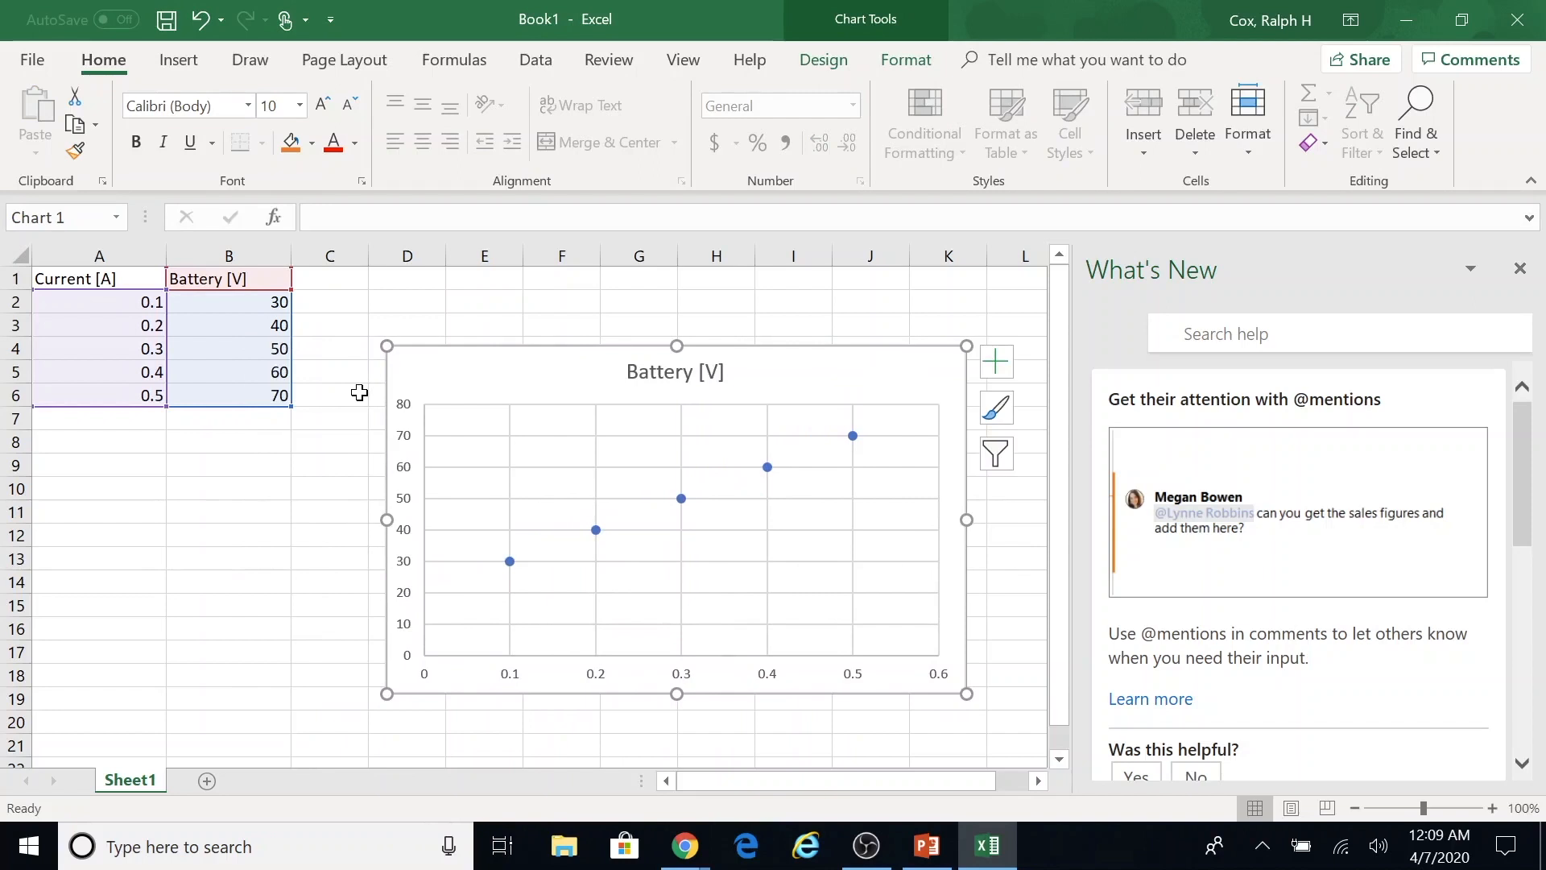
left_click(446, 369)
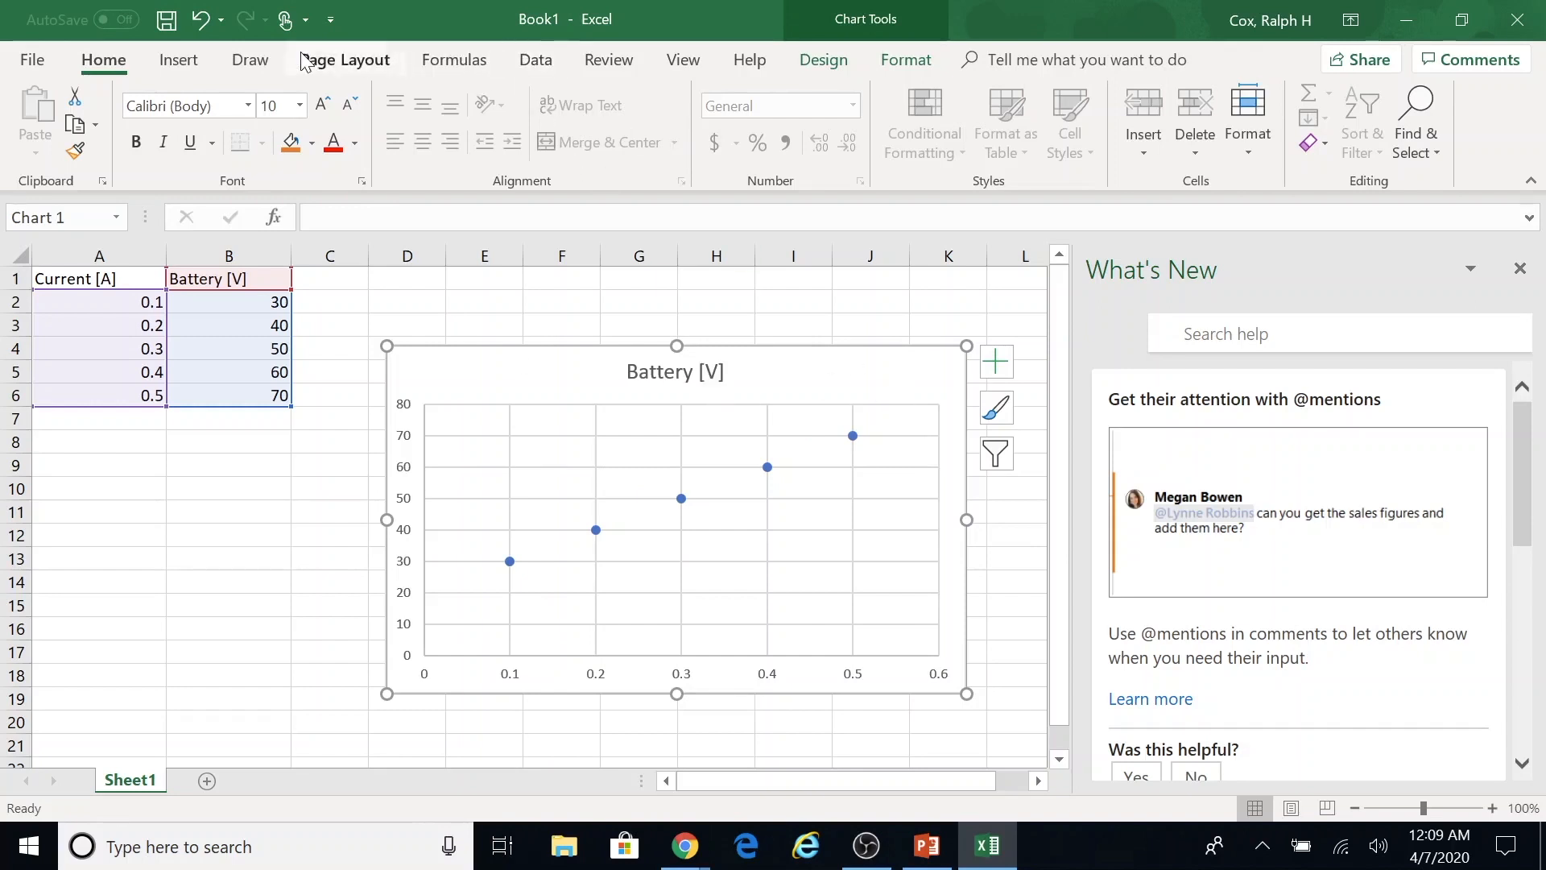
left_click(177, 60)
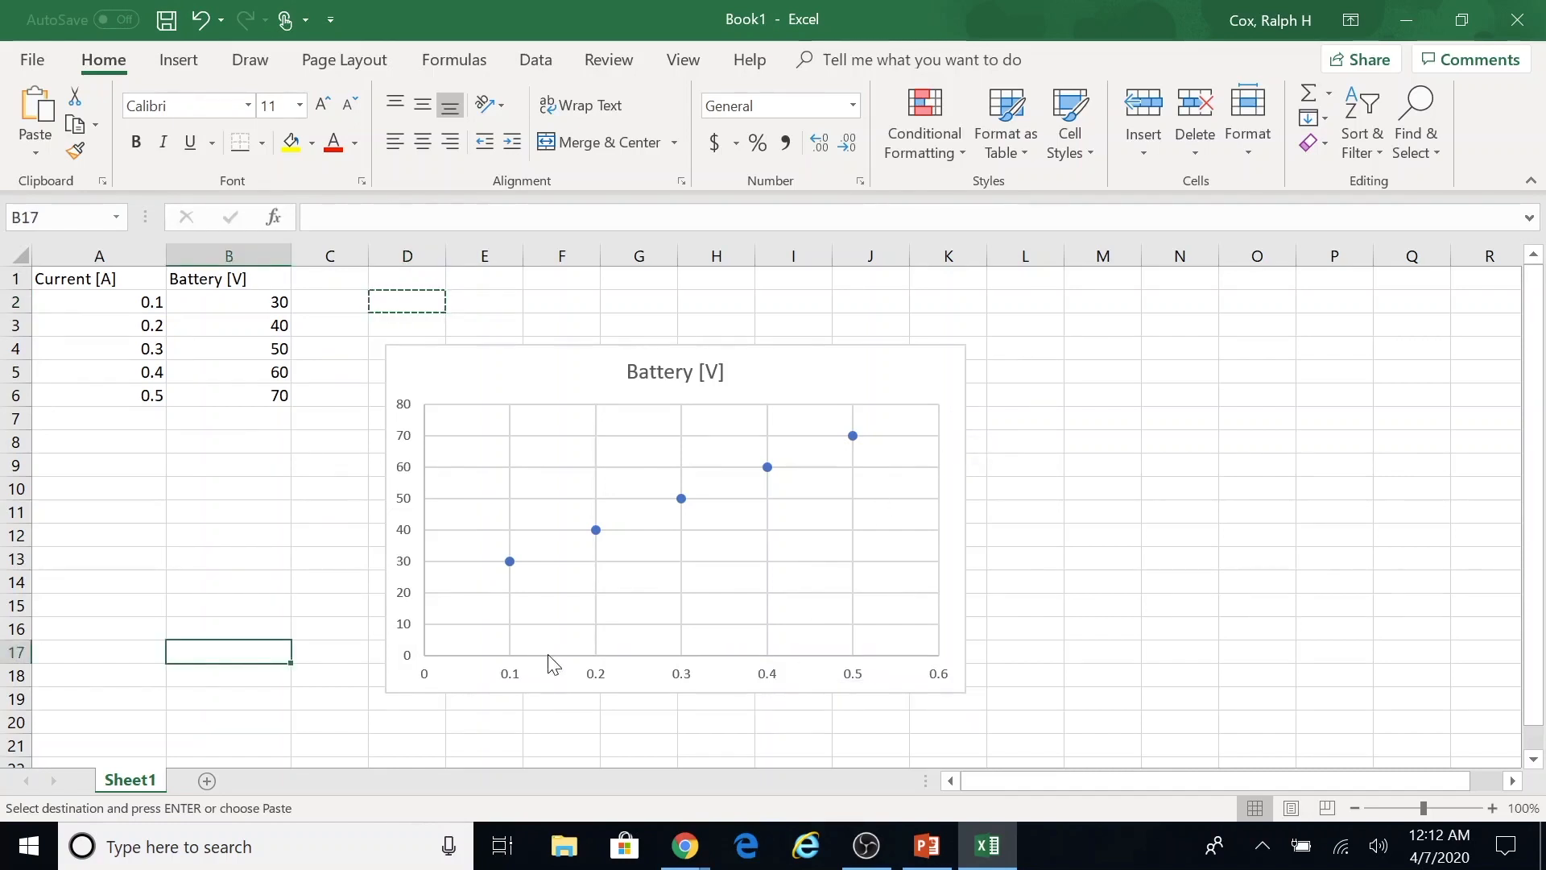
Add a primary horizontal axis title to the scatter chart.
left_click(549, 666)
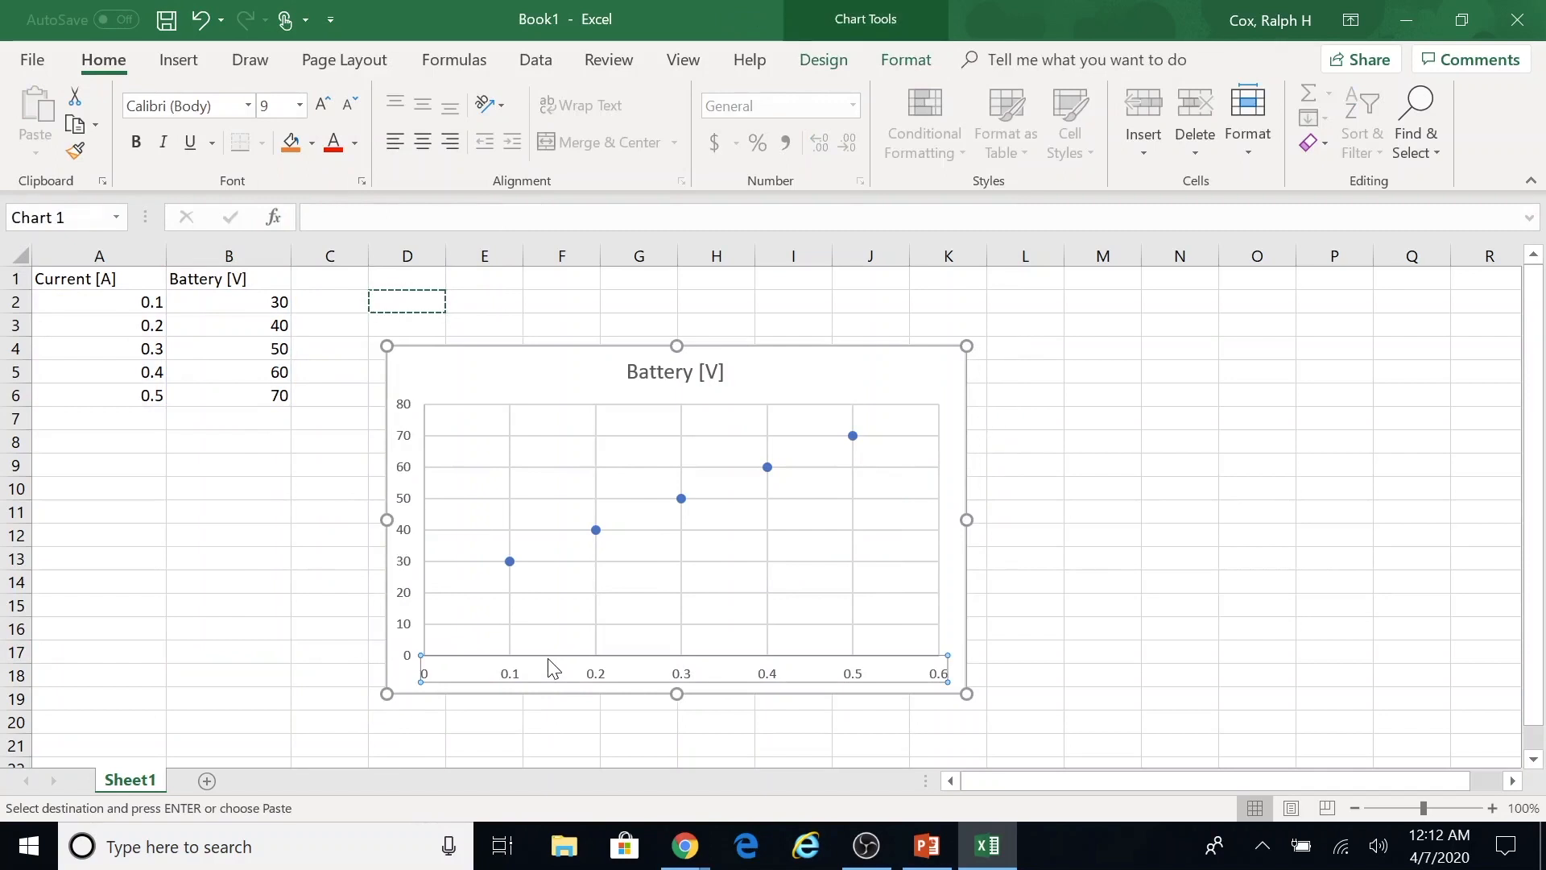
double_click(550, 667)
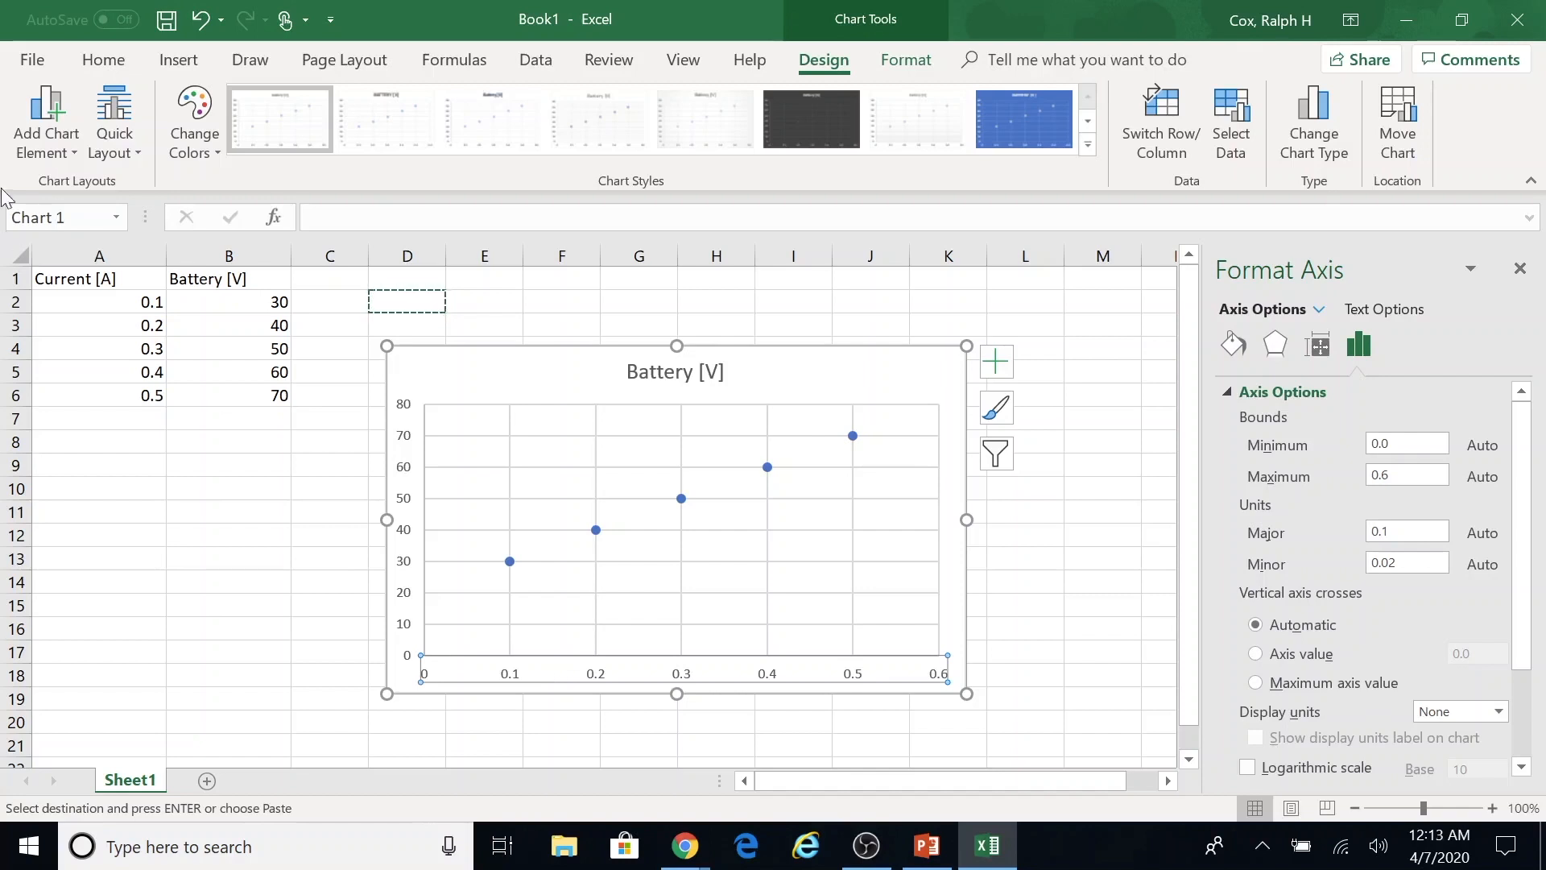
left_click(78, 150)
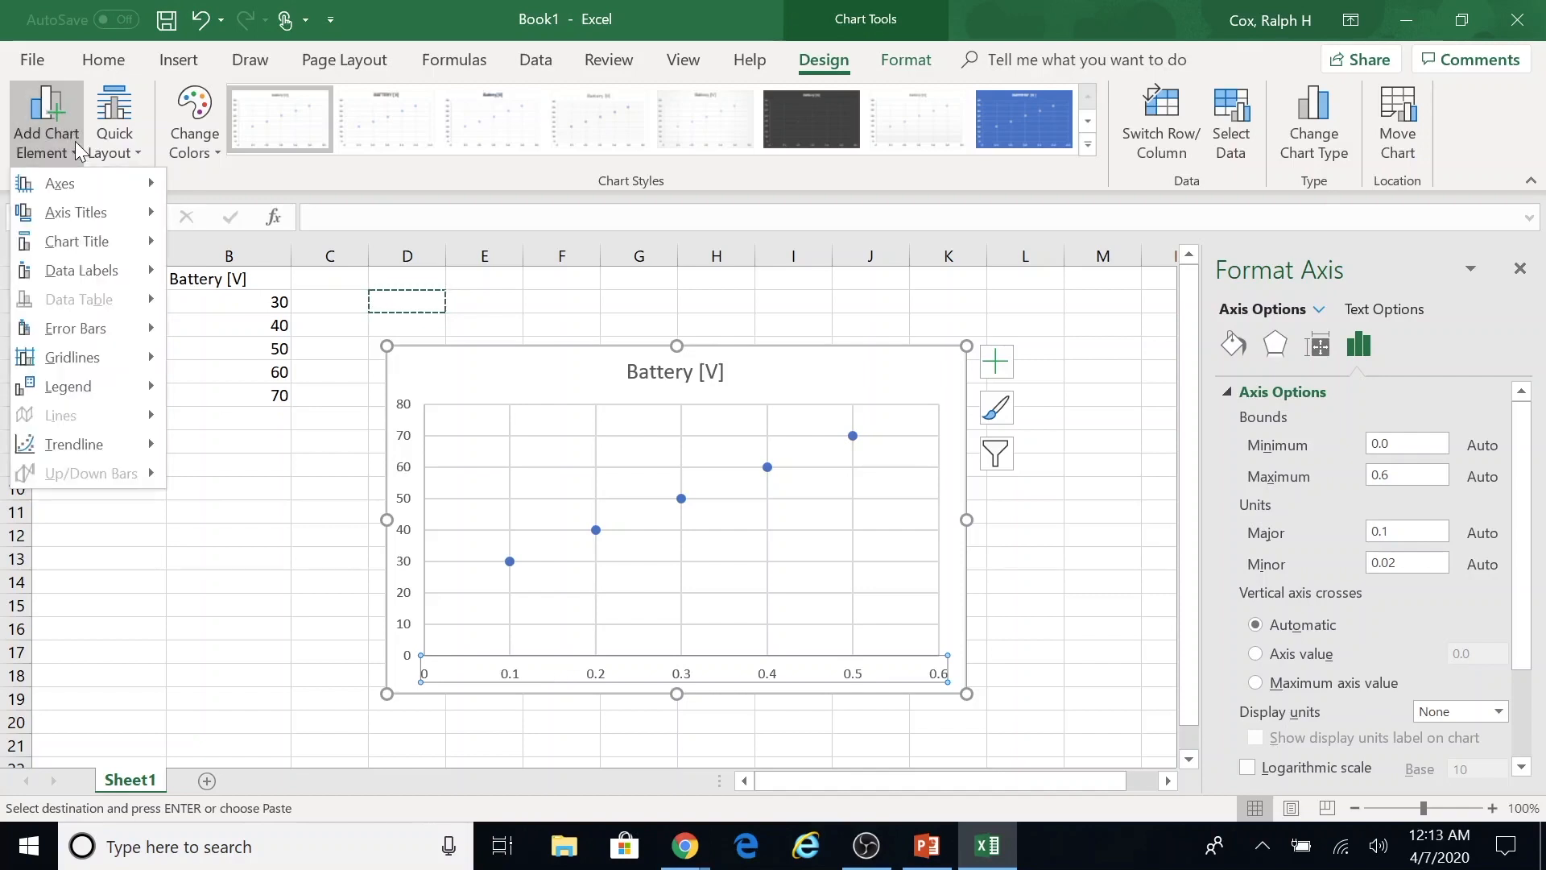
mouse_move(76, 182)
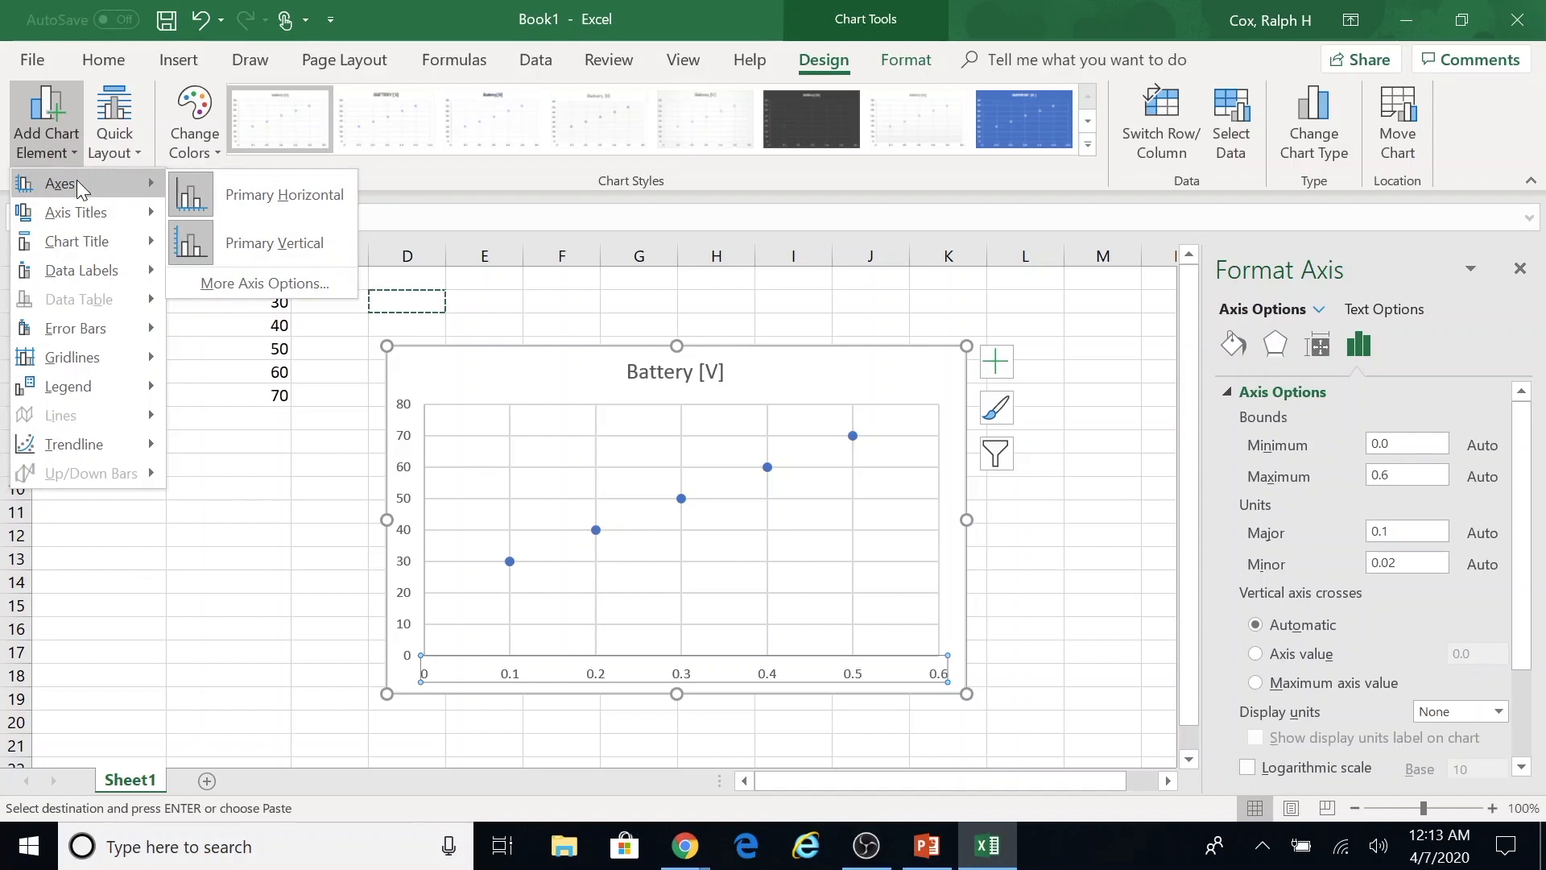
mouse_move(79, 215)
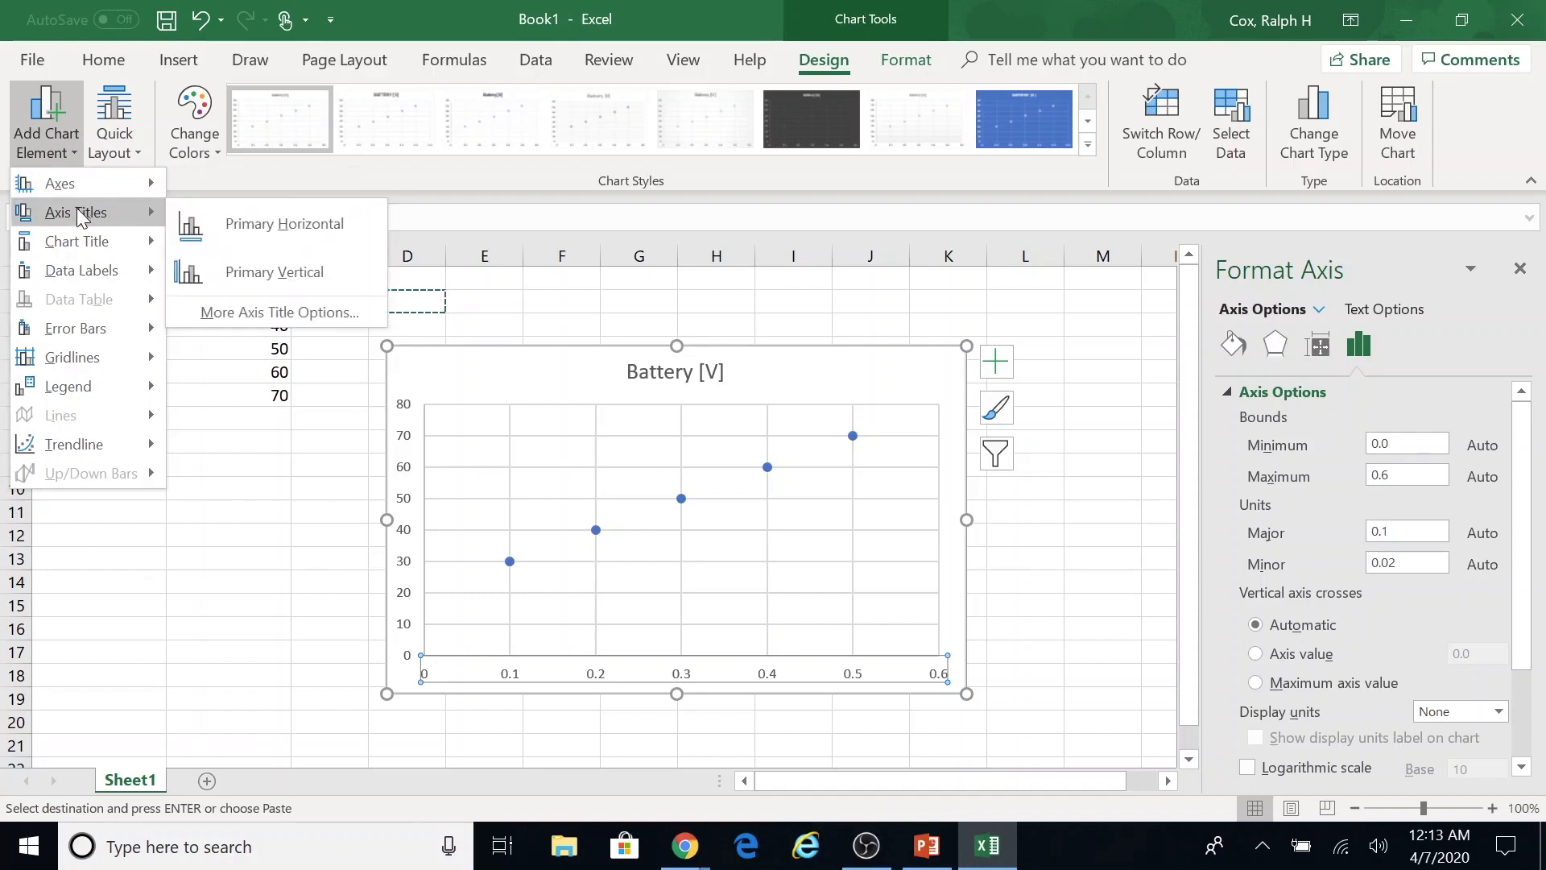
left_click(193, 228)
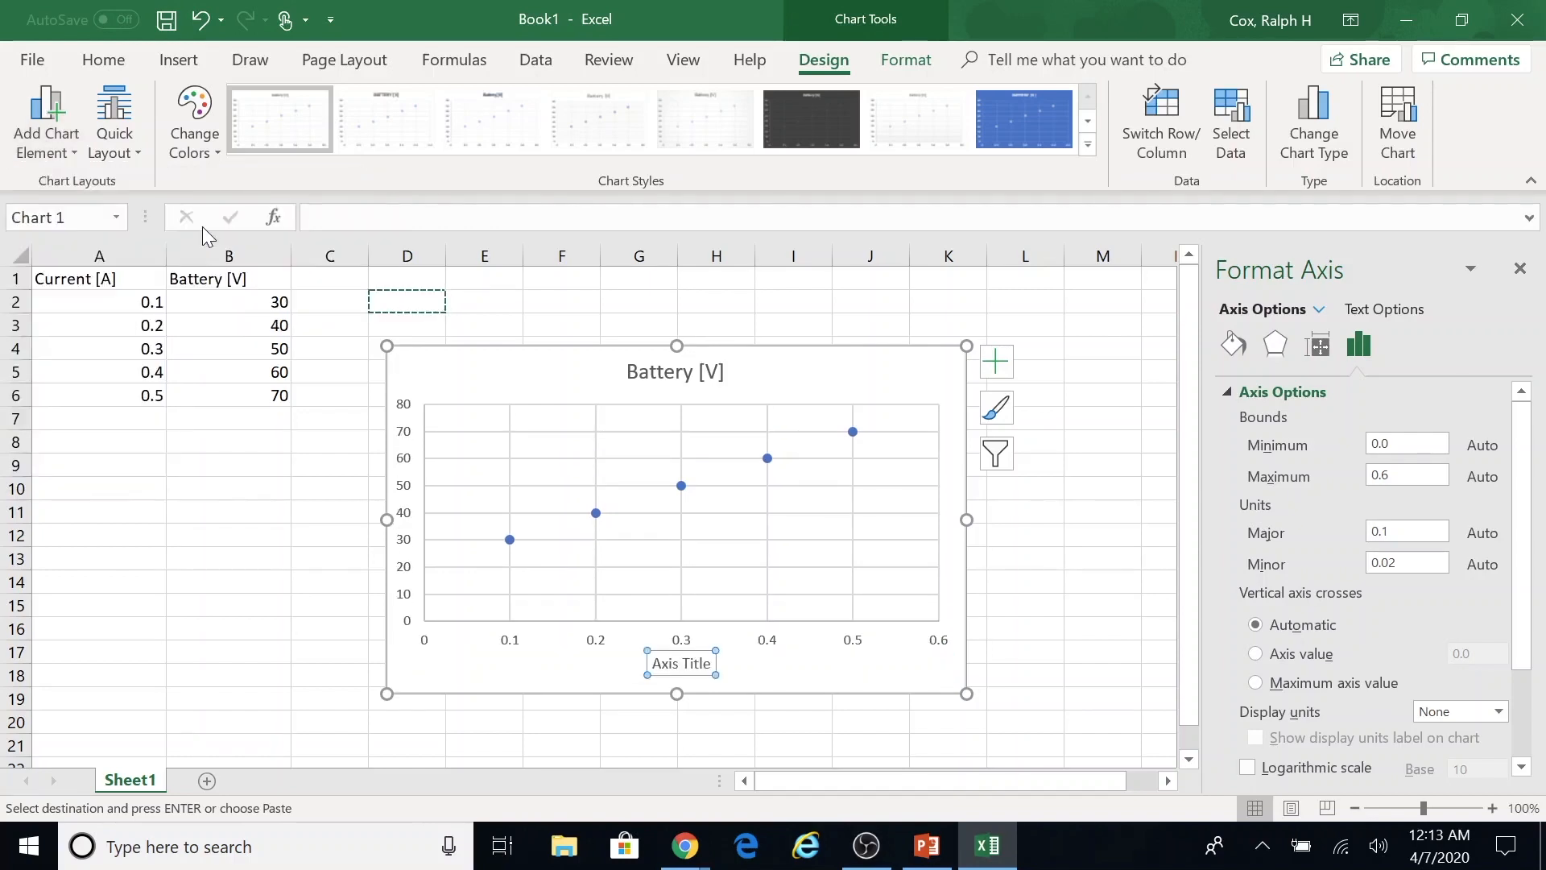
Add a primary vertical axis title to the scatter chart.
left_click(45, 137)
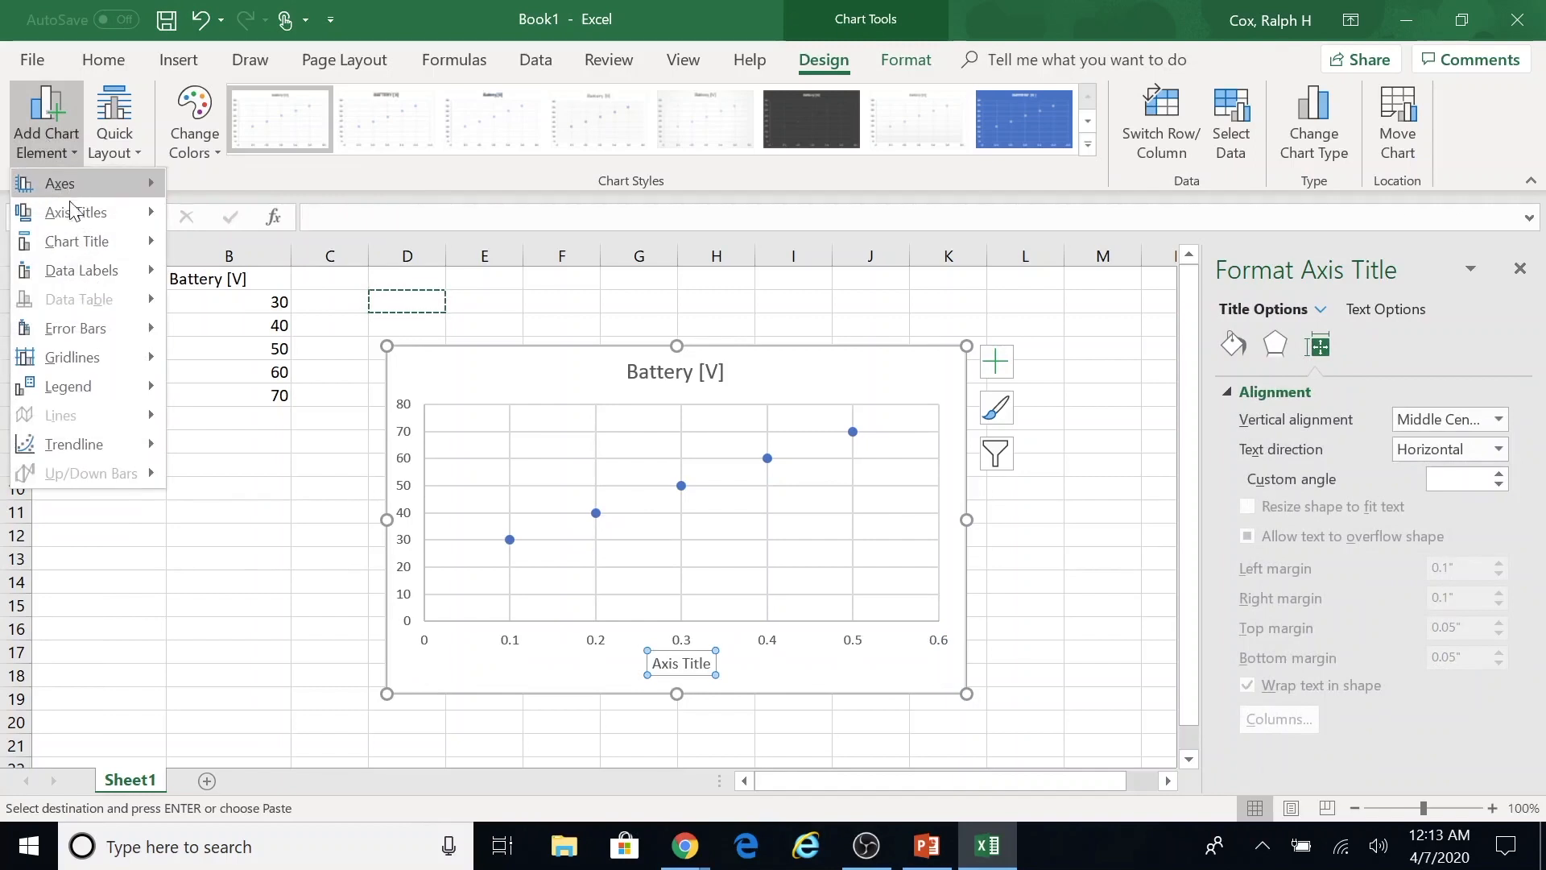
mouse_move(121, 212)
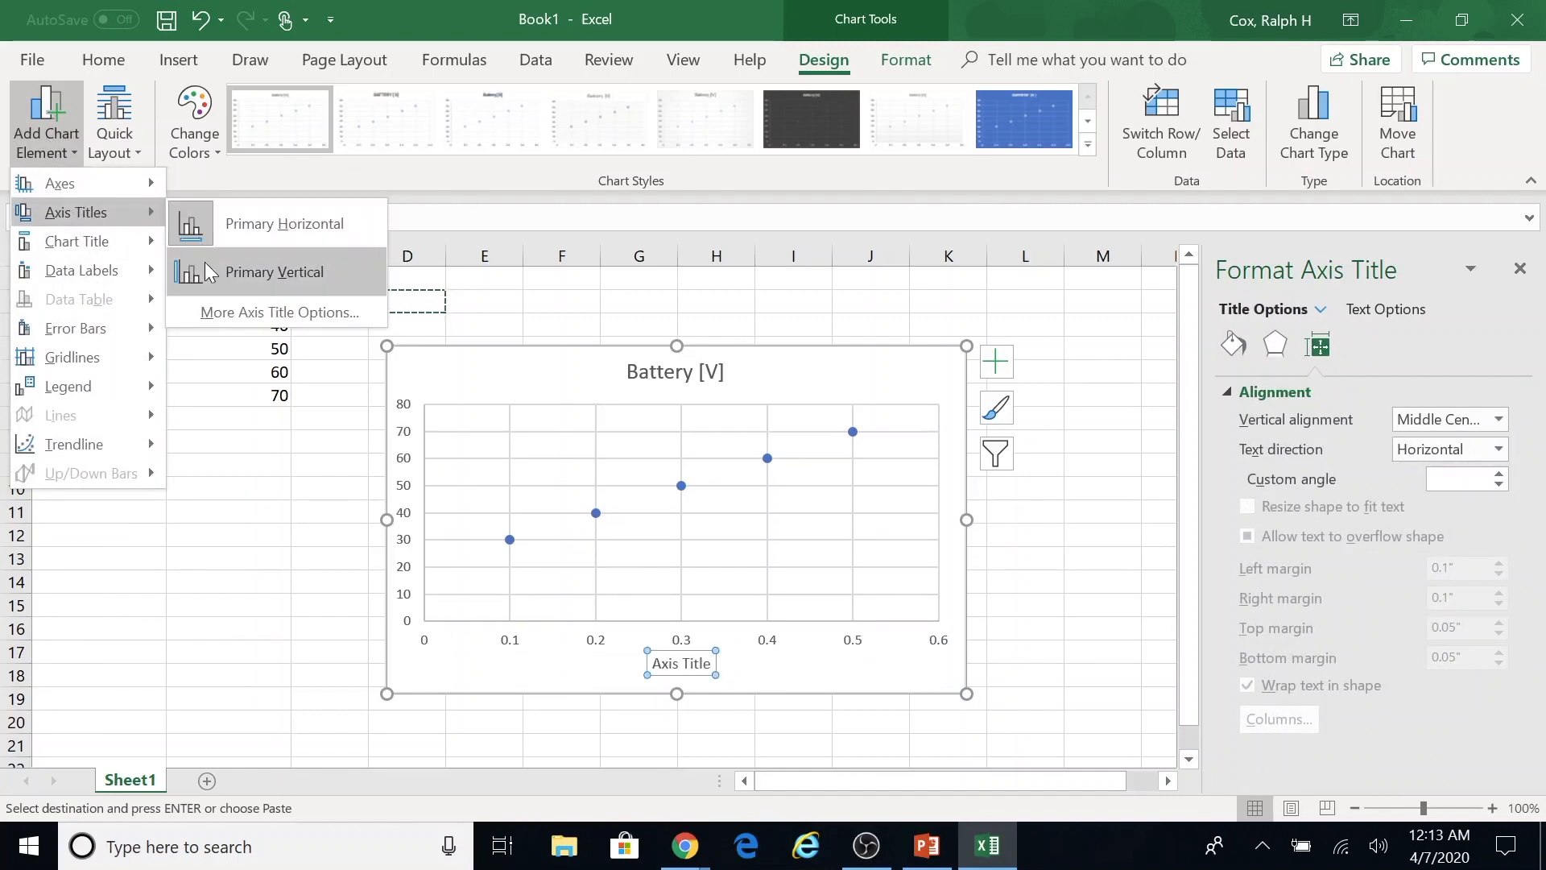
left_click(208, 273)
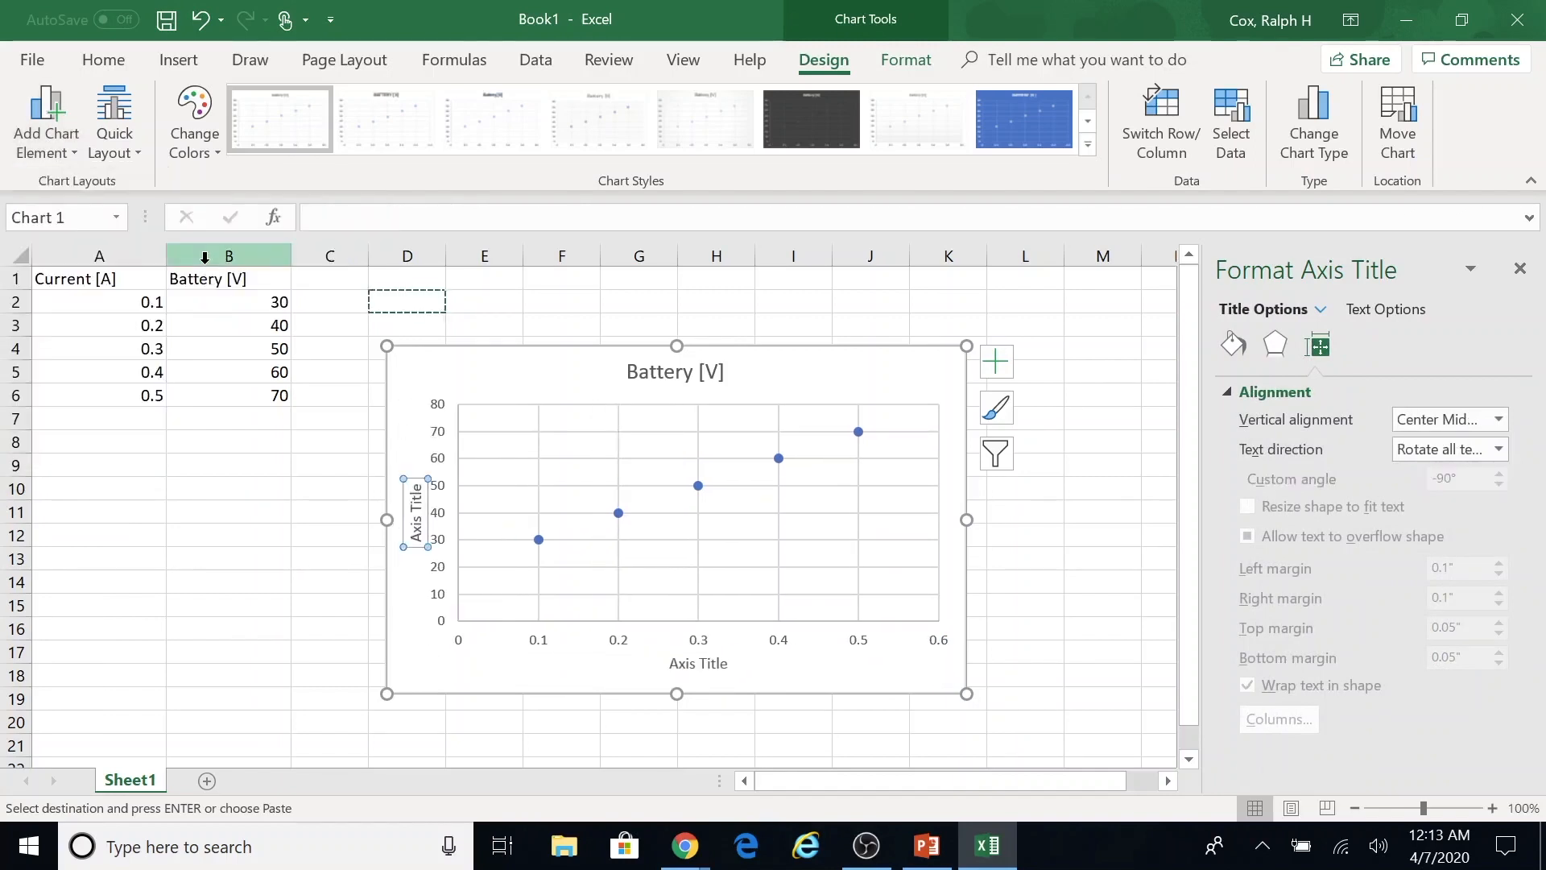
Add a linear trendline to the battery data points in the scatter chart.
left_click(51, 145)
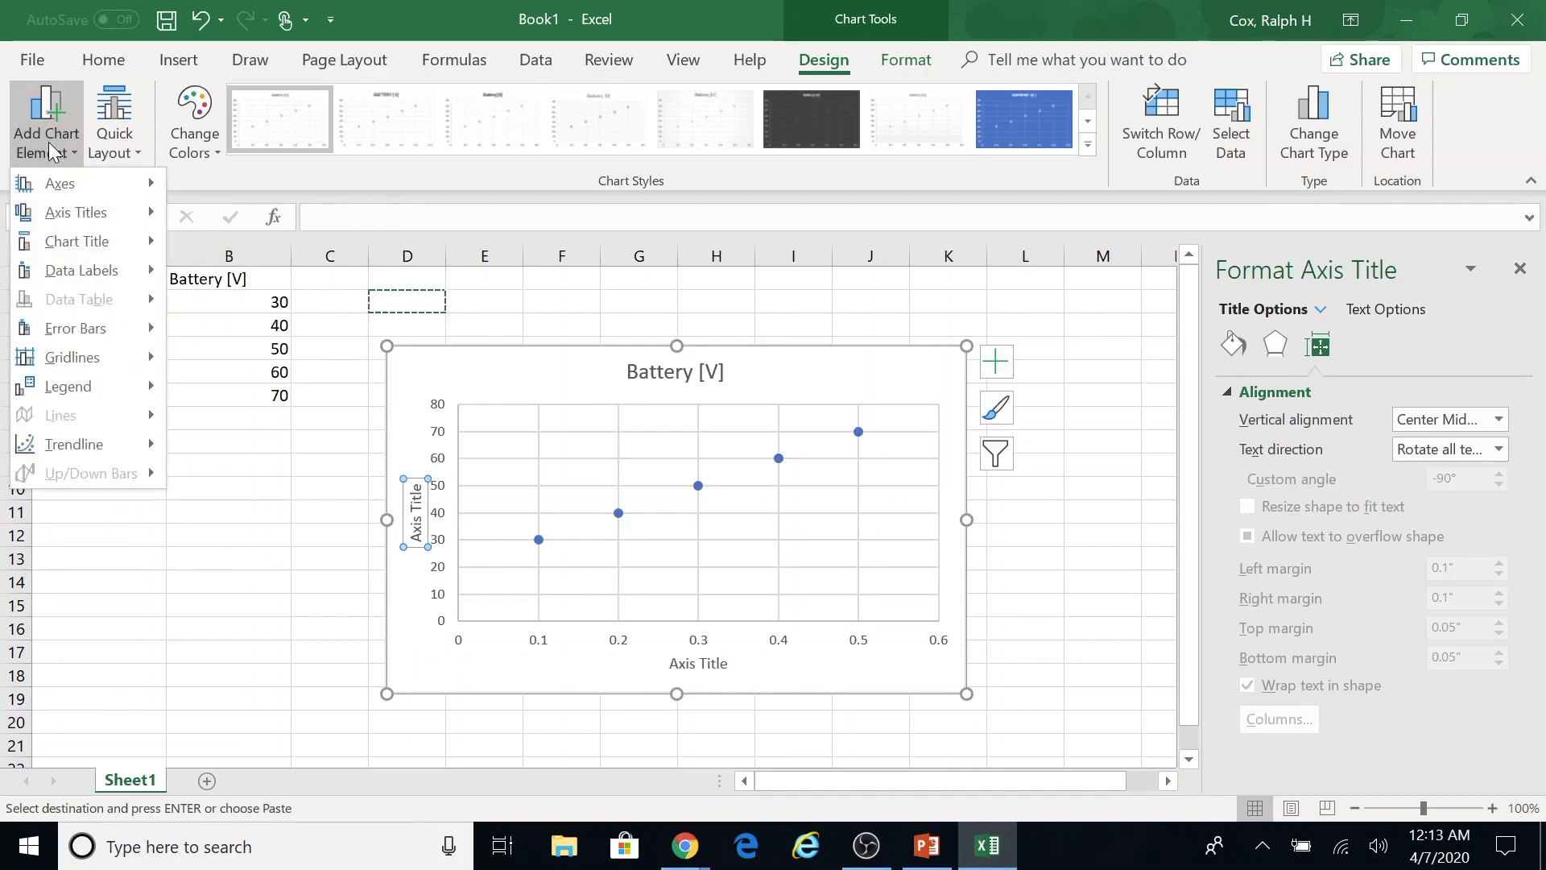
mouse_move(66, 243)
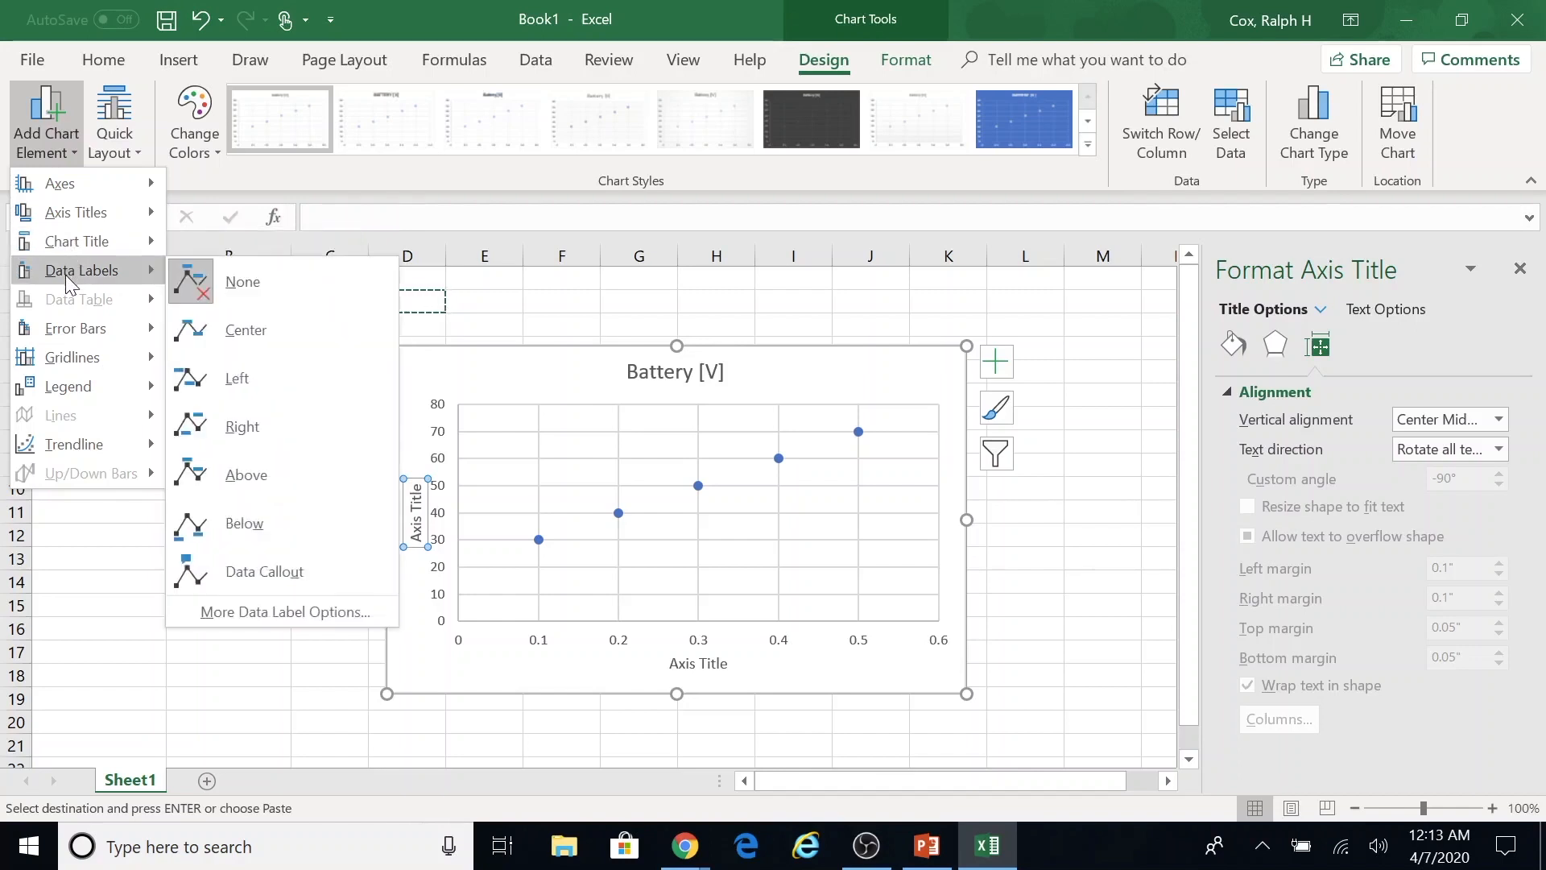
mouse_move(69, 336)
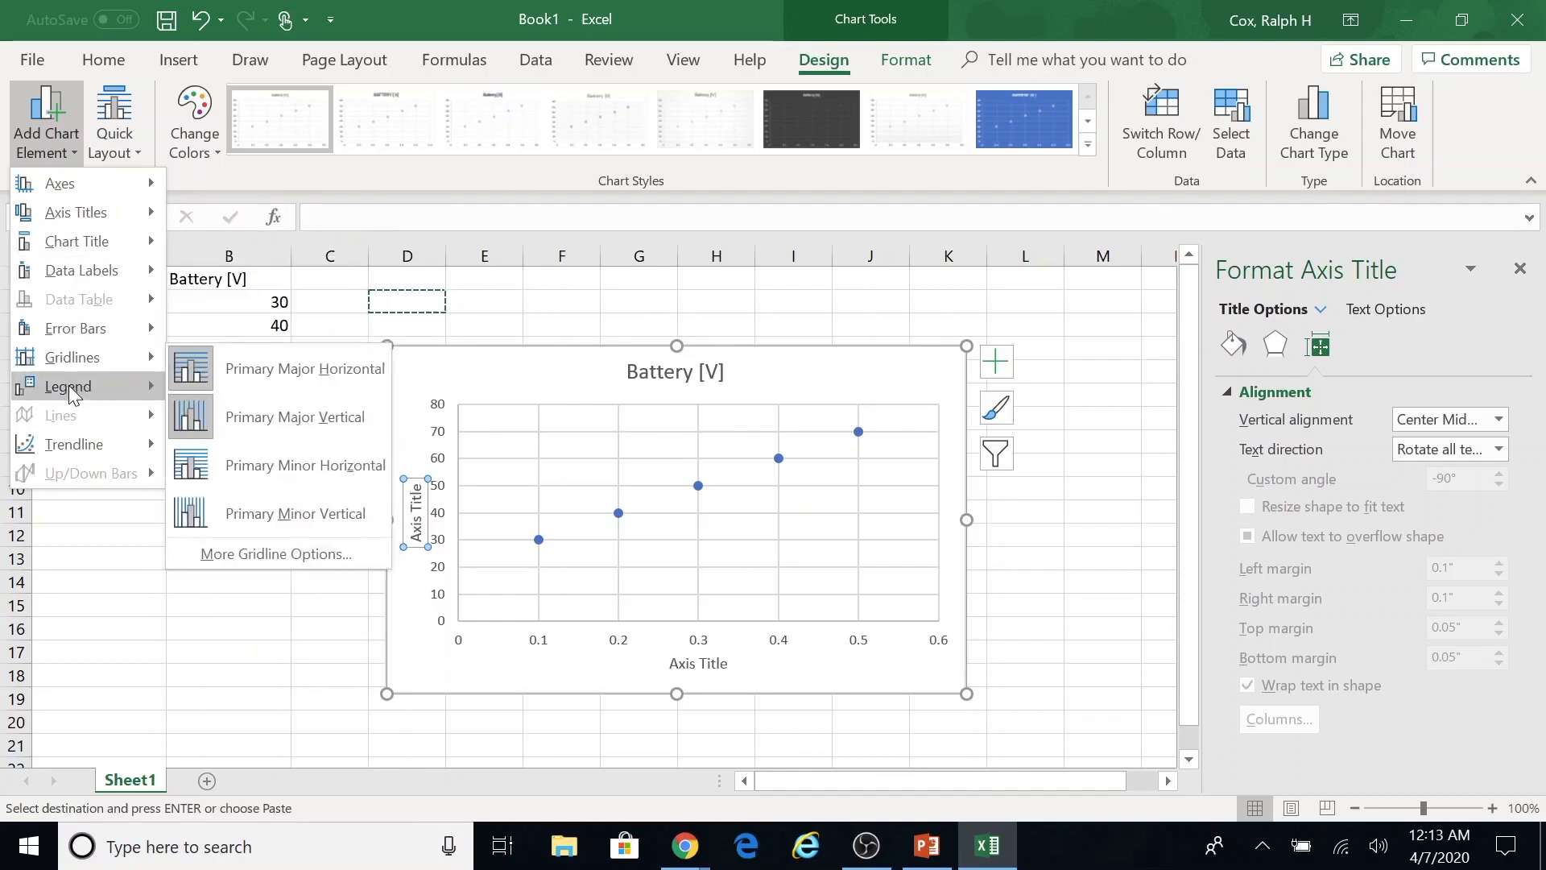
mouse_move(65, 445)
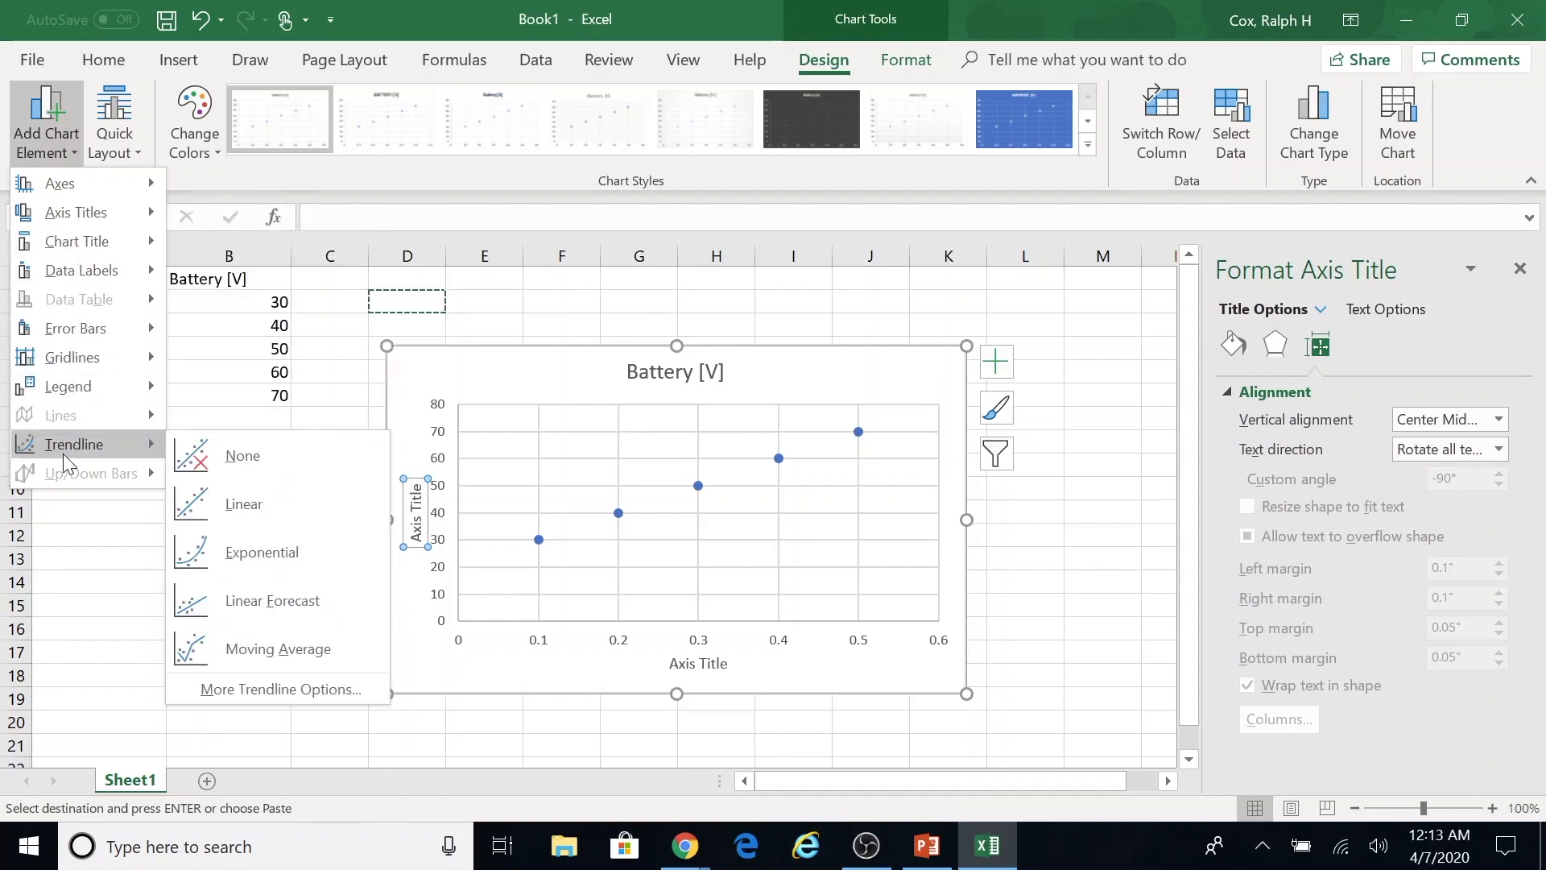
left_click(207, 486)
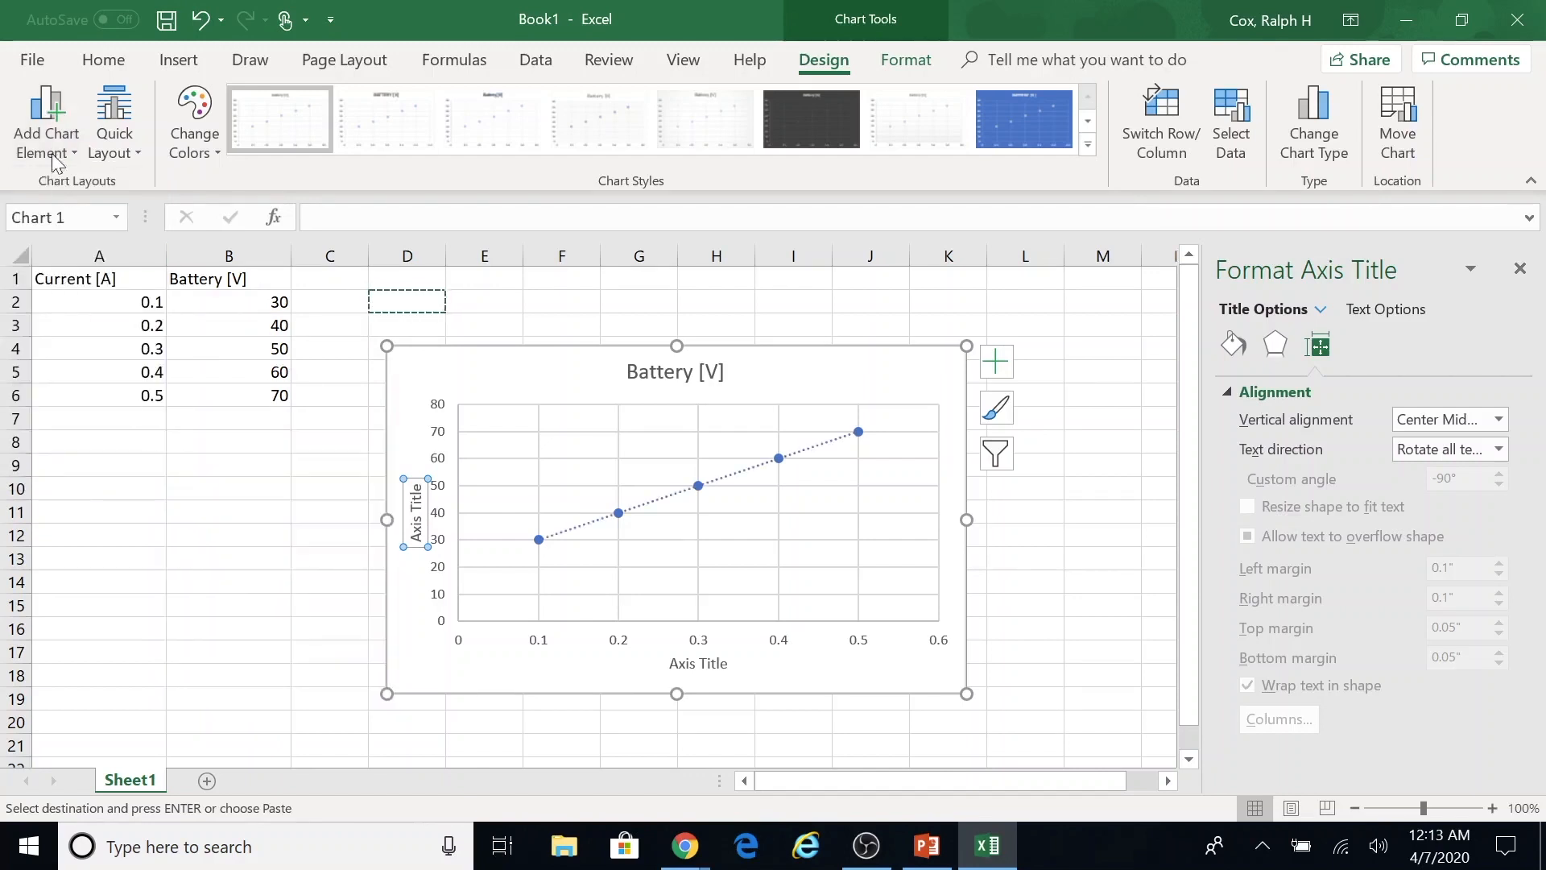
Apply the Linear trendline option to the battery series once more.
left_click(41, 119)
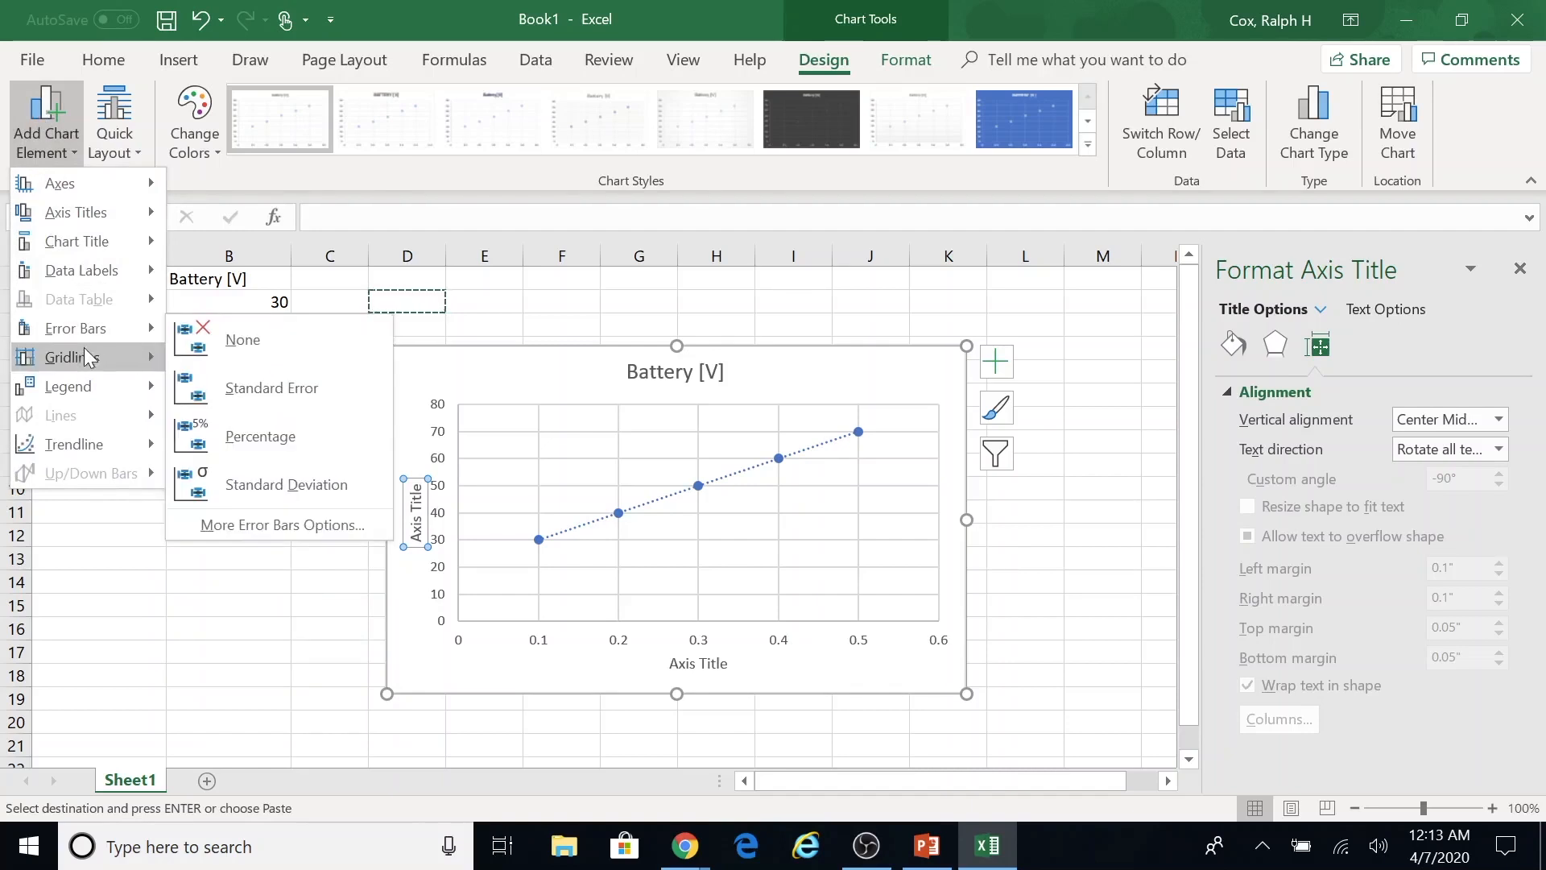
mouse_move(84, 446)
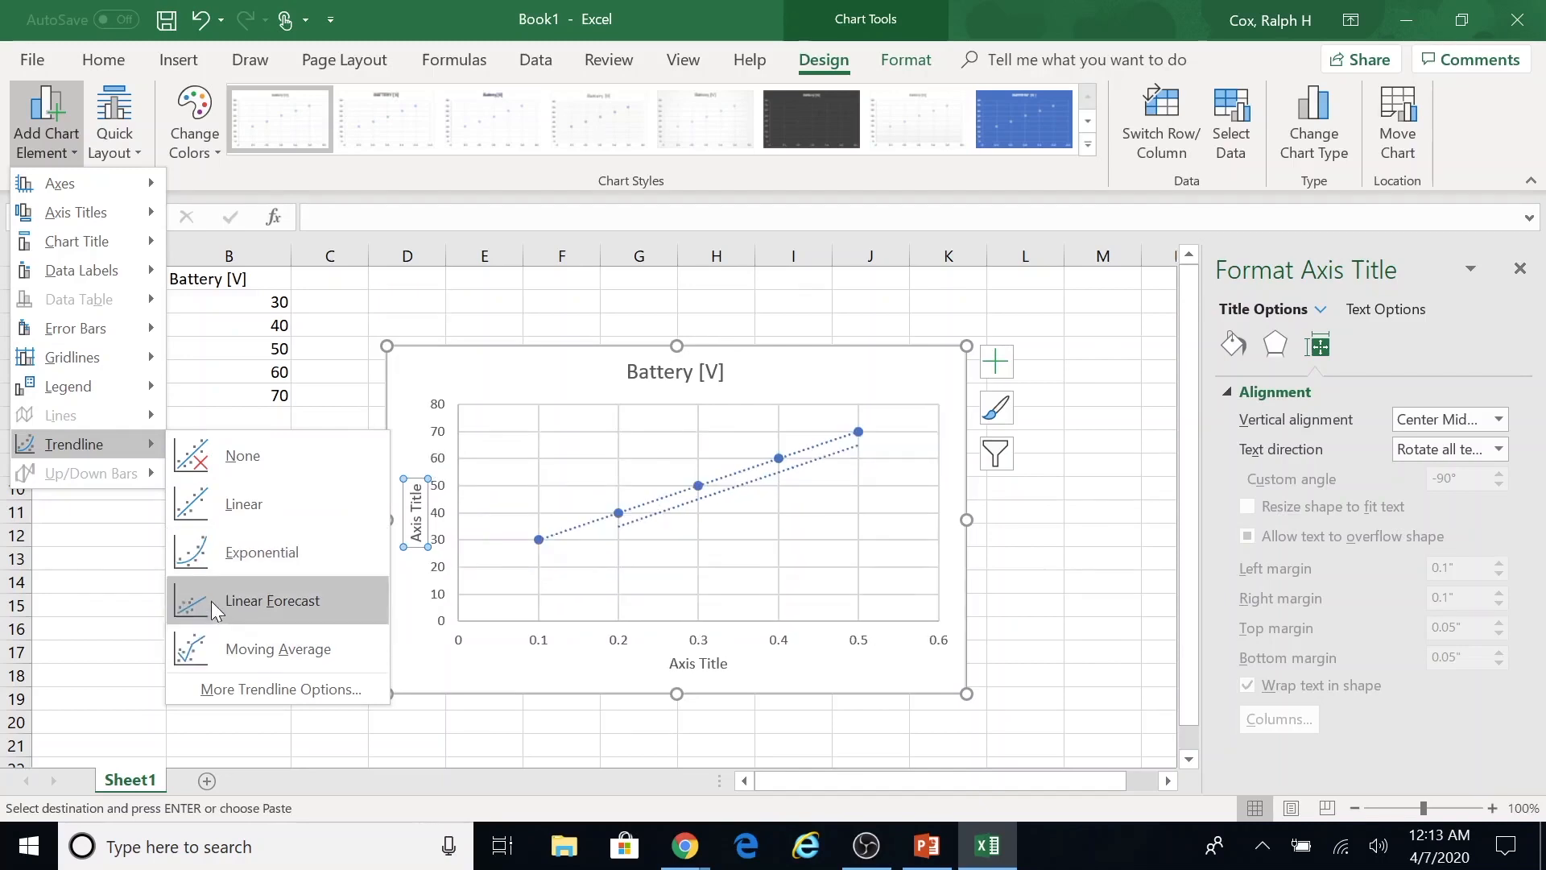
left_click(212, 489)
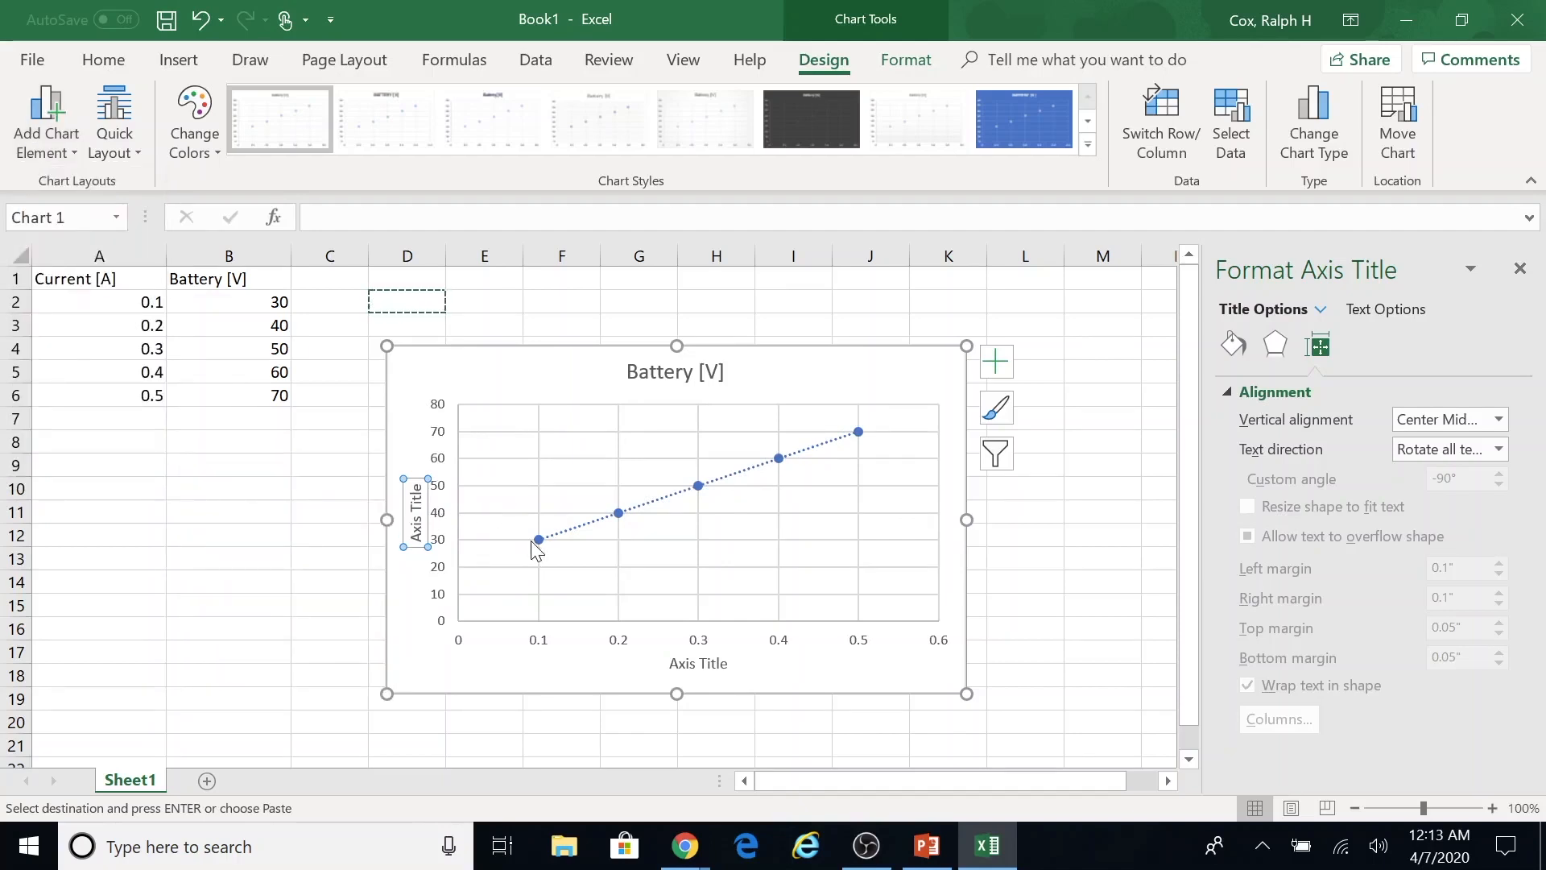
Display the linear trendline's equation on the chart through the detailed trendline options.
left_click(61, 138)
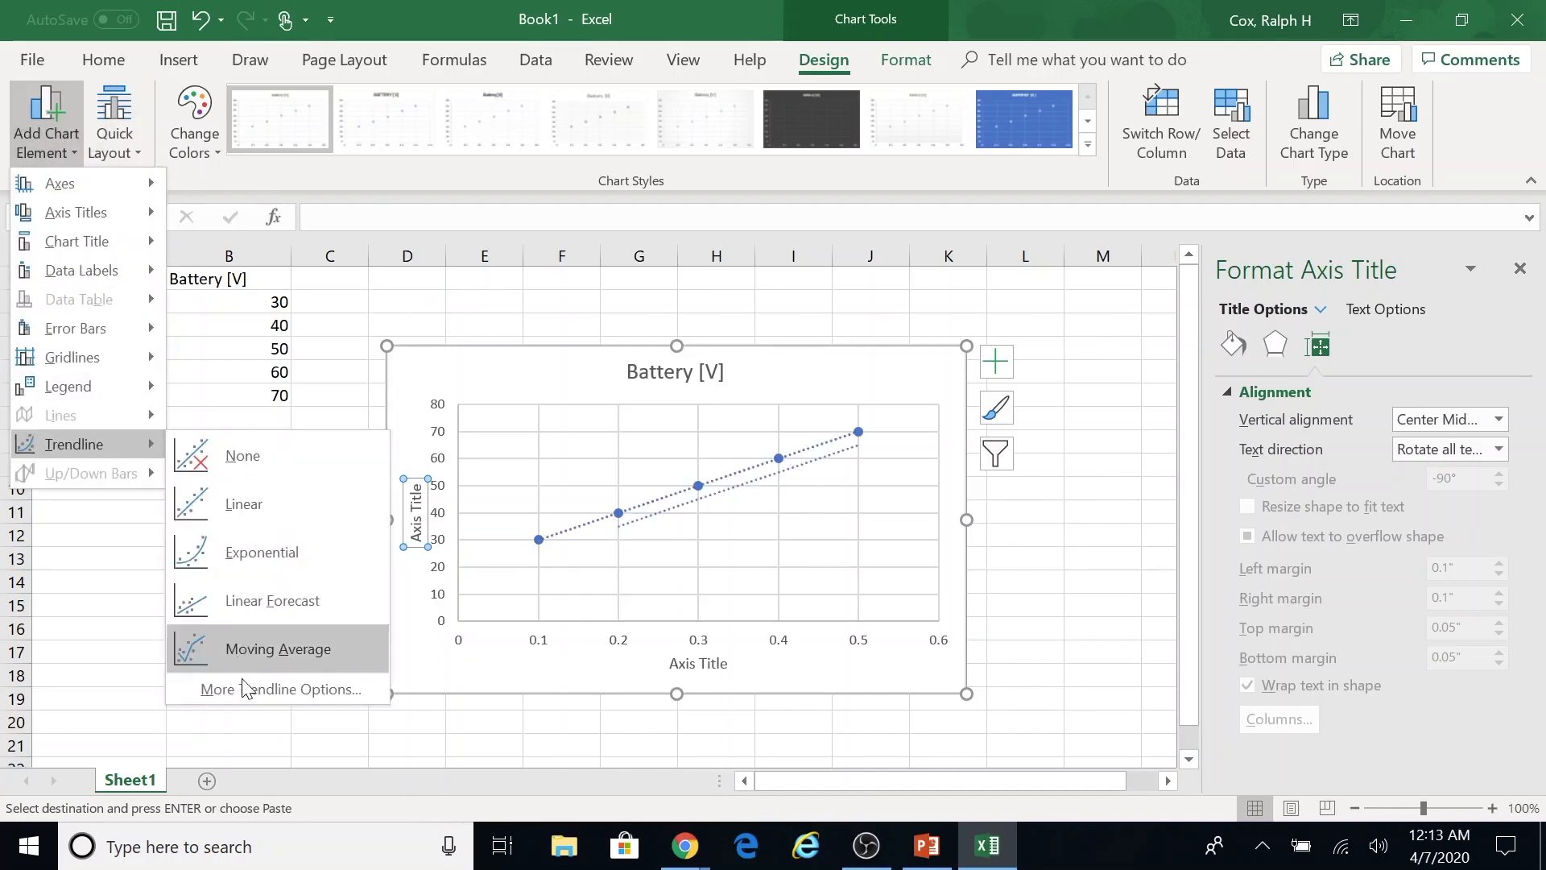
left_click(242, 688)
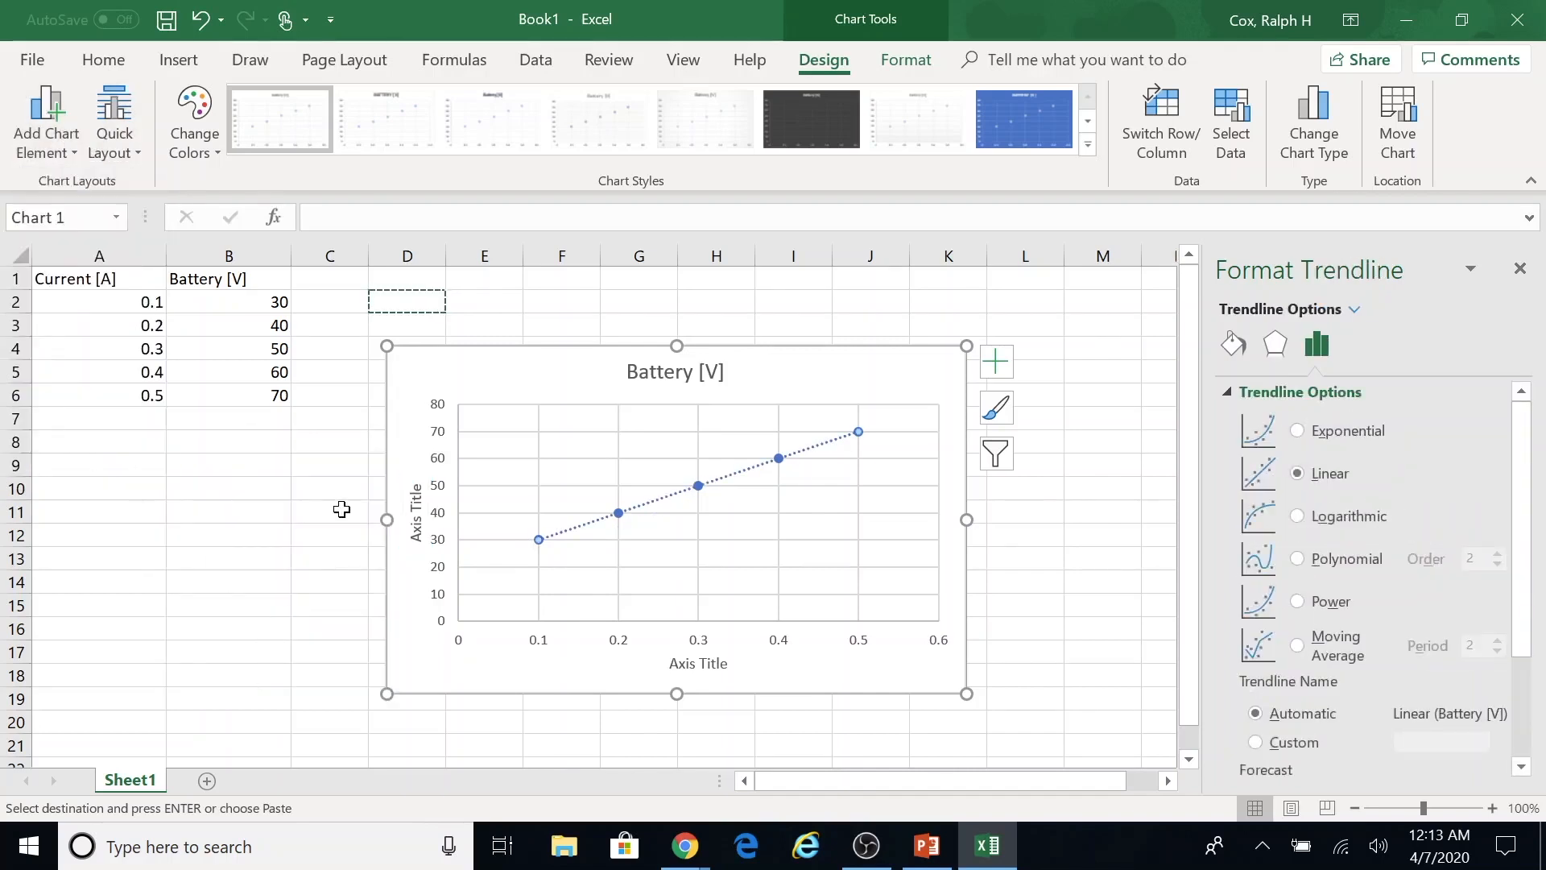
scroll(1379, 417, "down", 2)
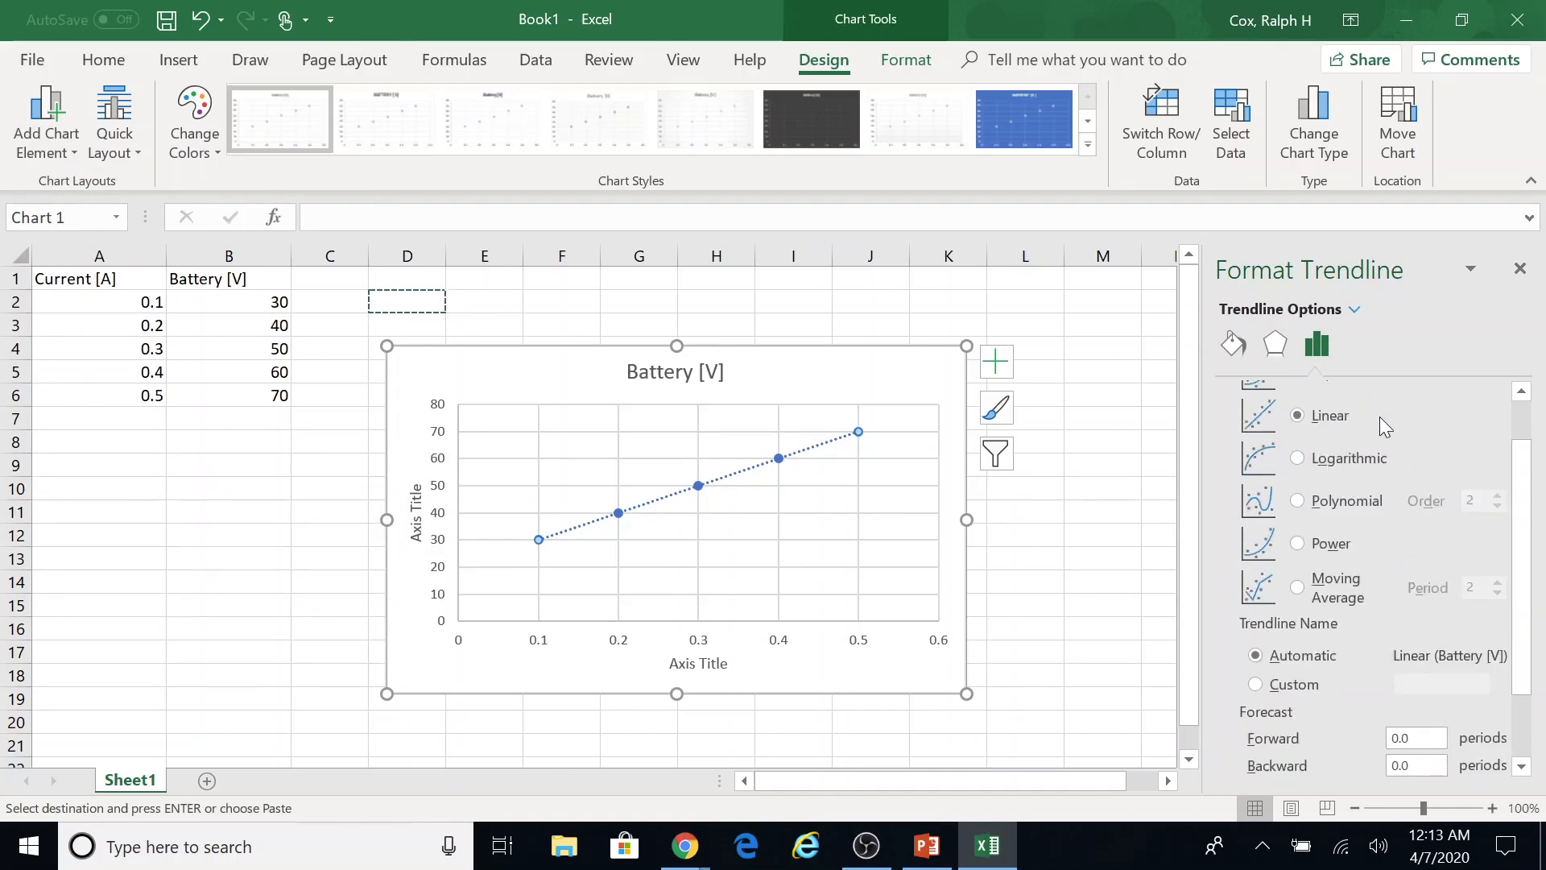
scroll(1313, 602, "down", 3)
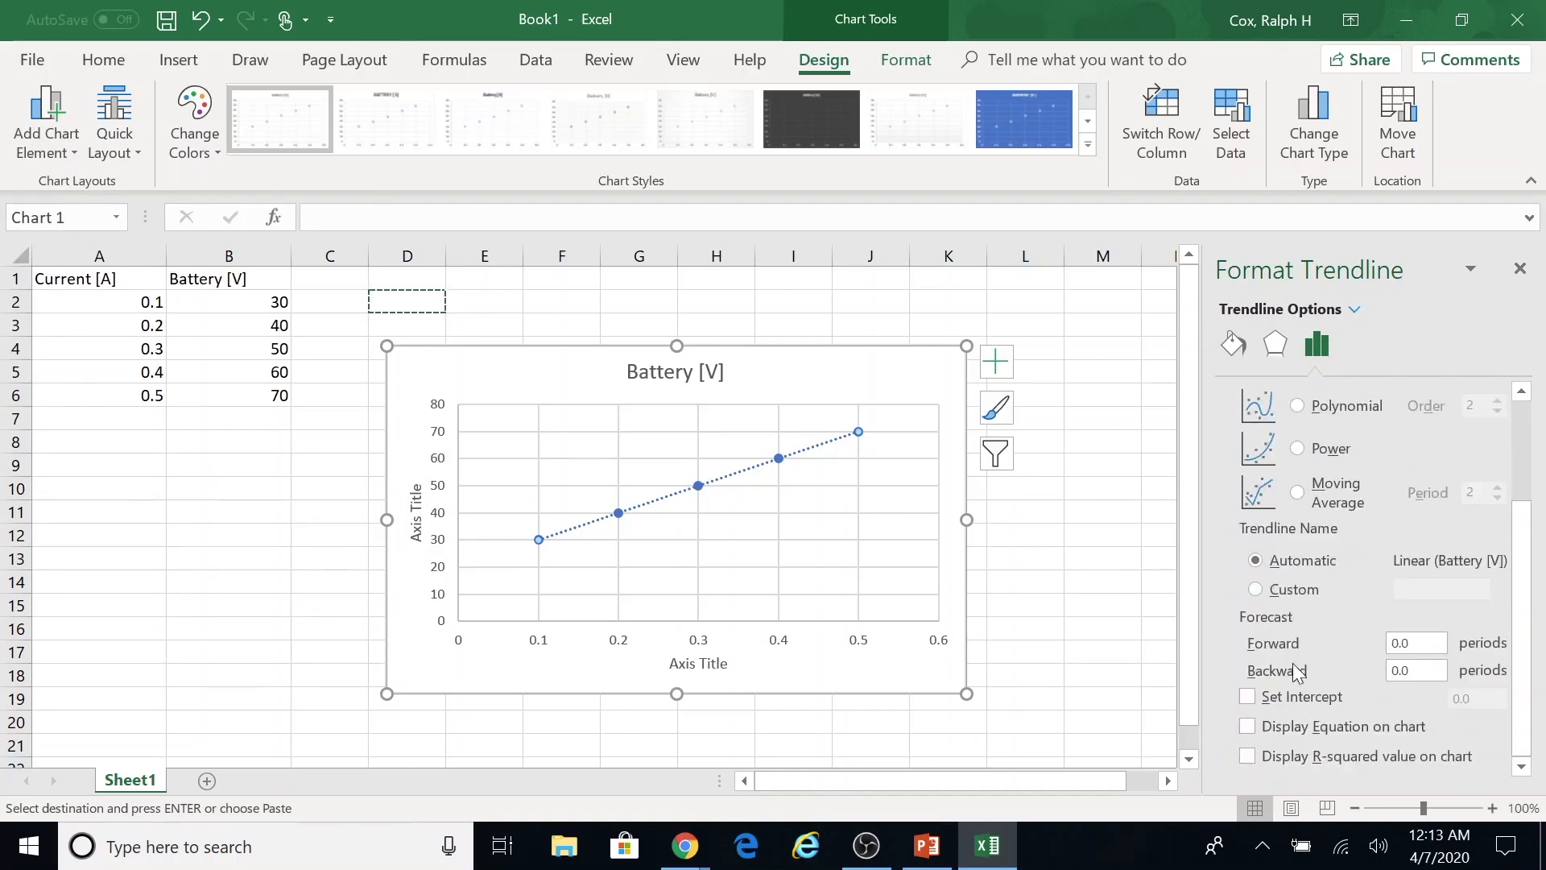
left_click(1285, 727)
left_click(332, 429)
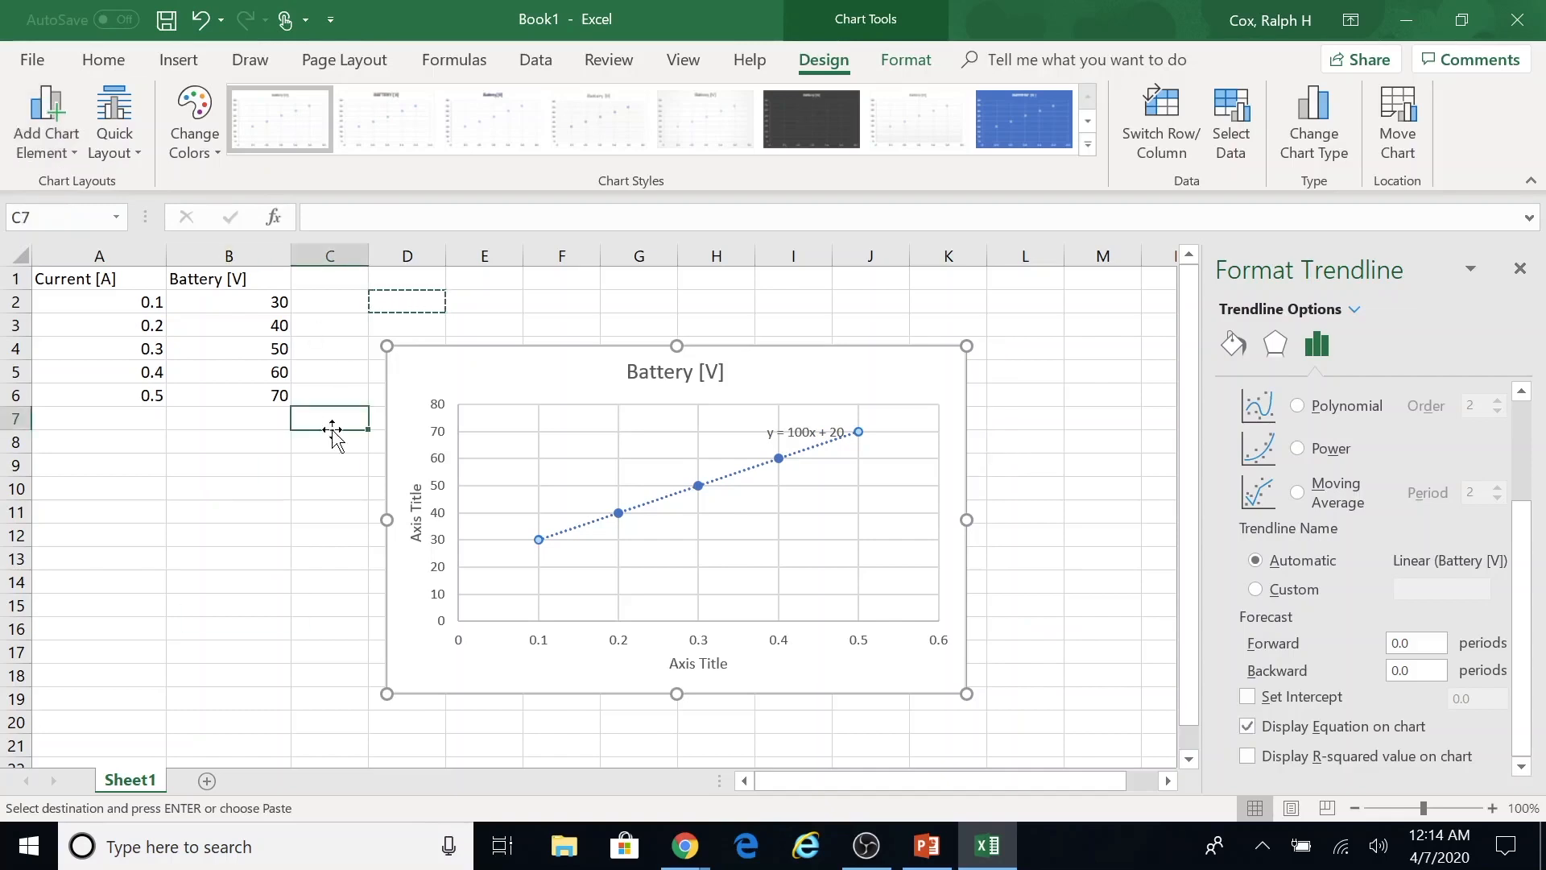
Review the detailed trendline options again, including forecast, intercept and equation display, and deselect the chart.
left_click(620, 644)
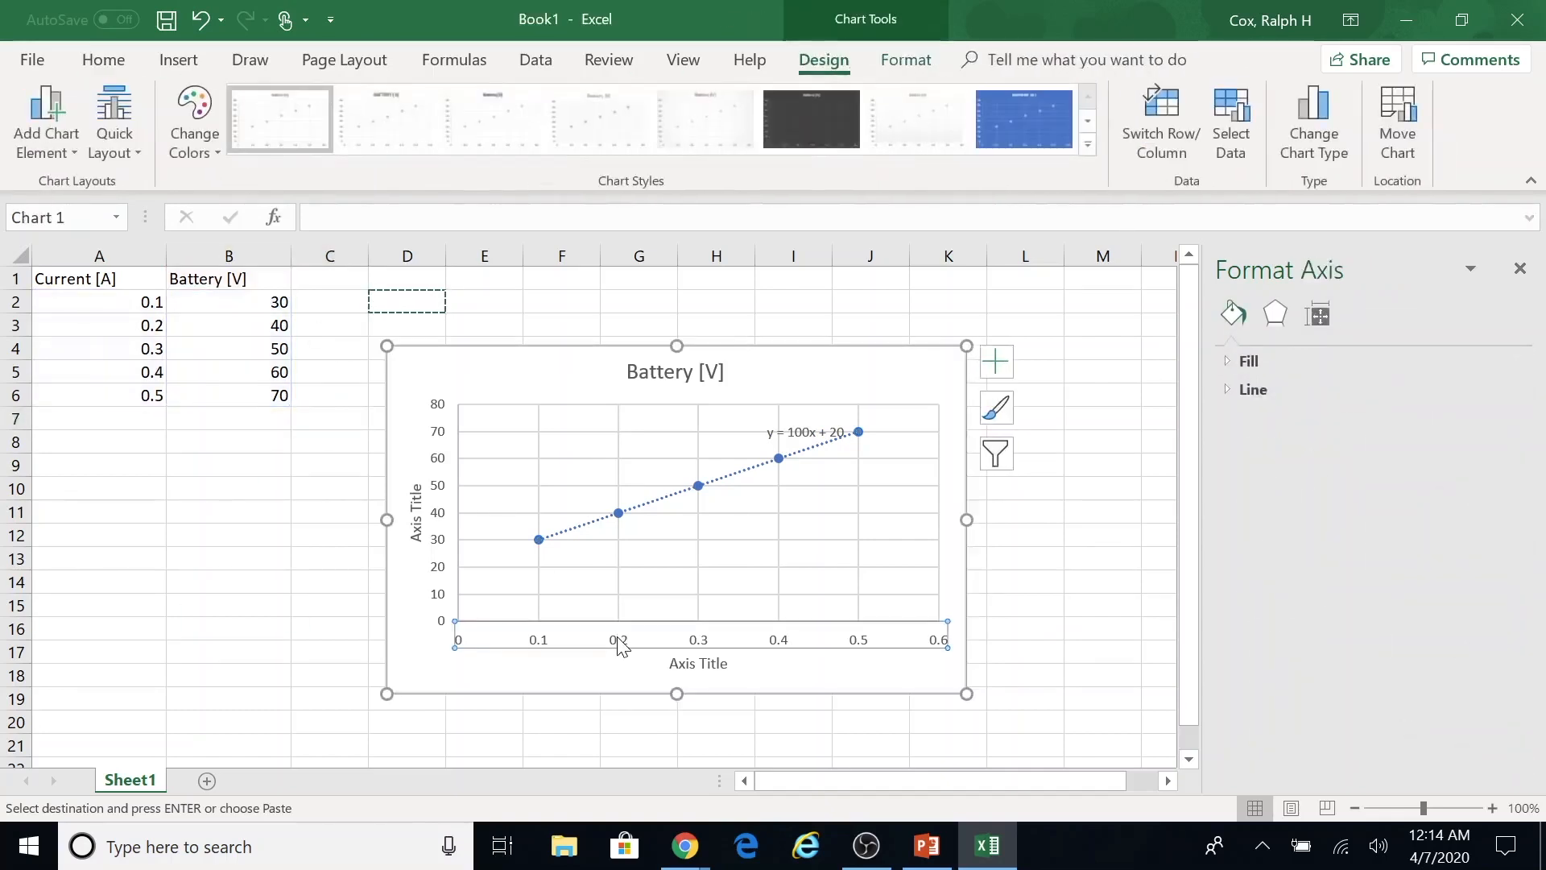
left_click(46, 113)
mouse_move(60, 214)
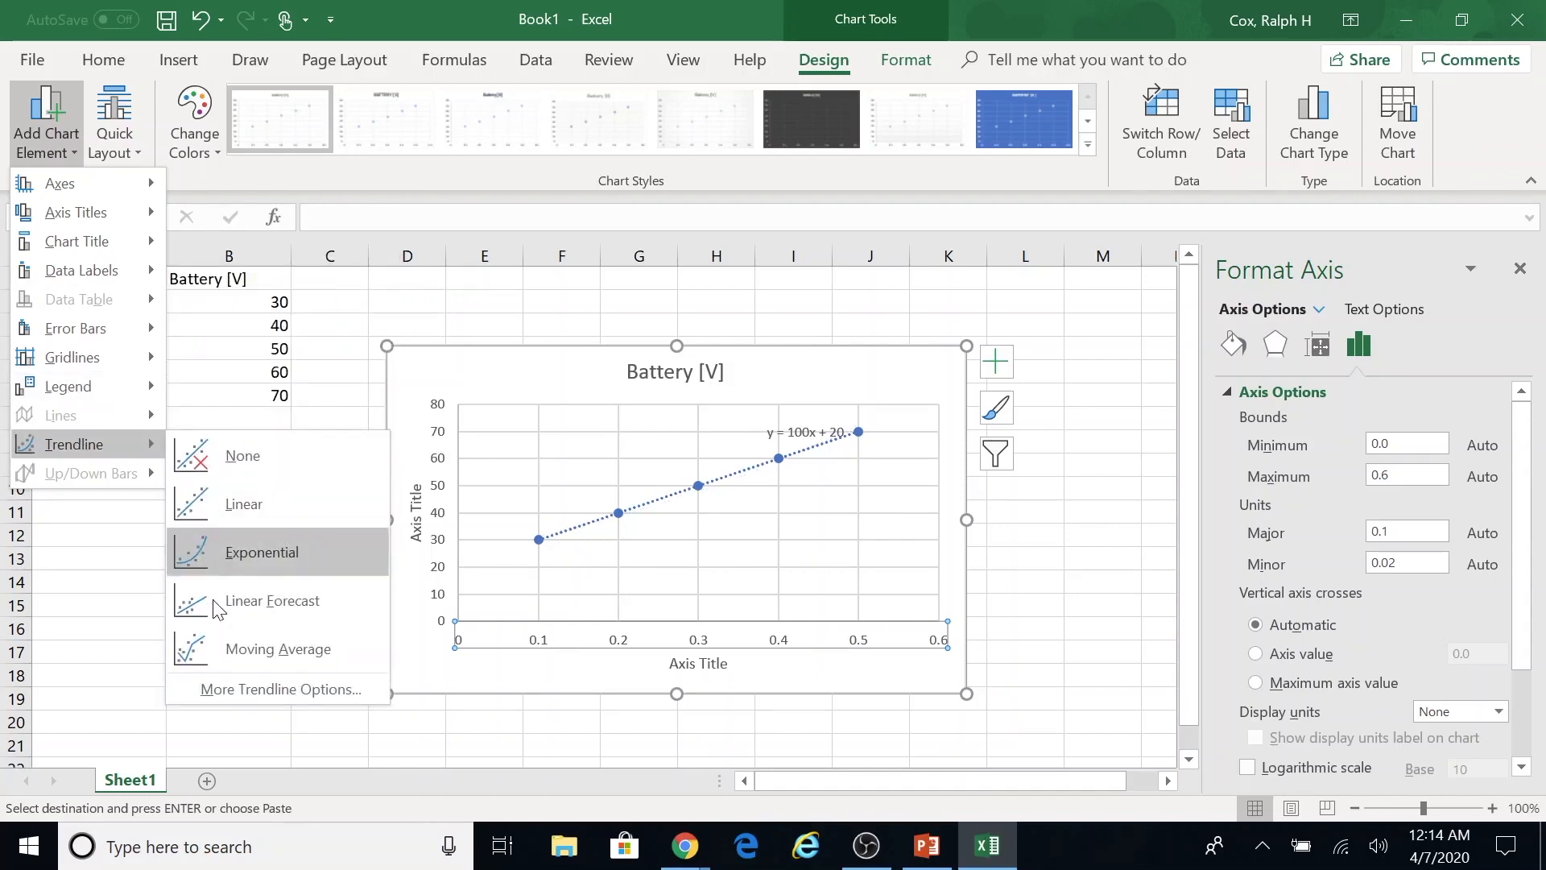
left_click(229, 690)
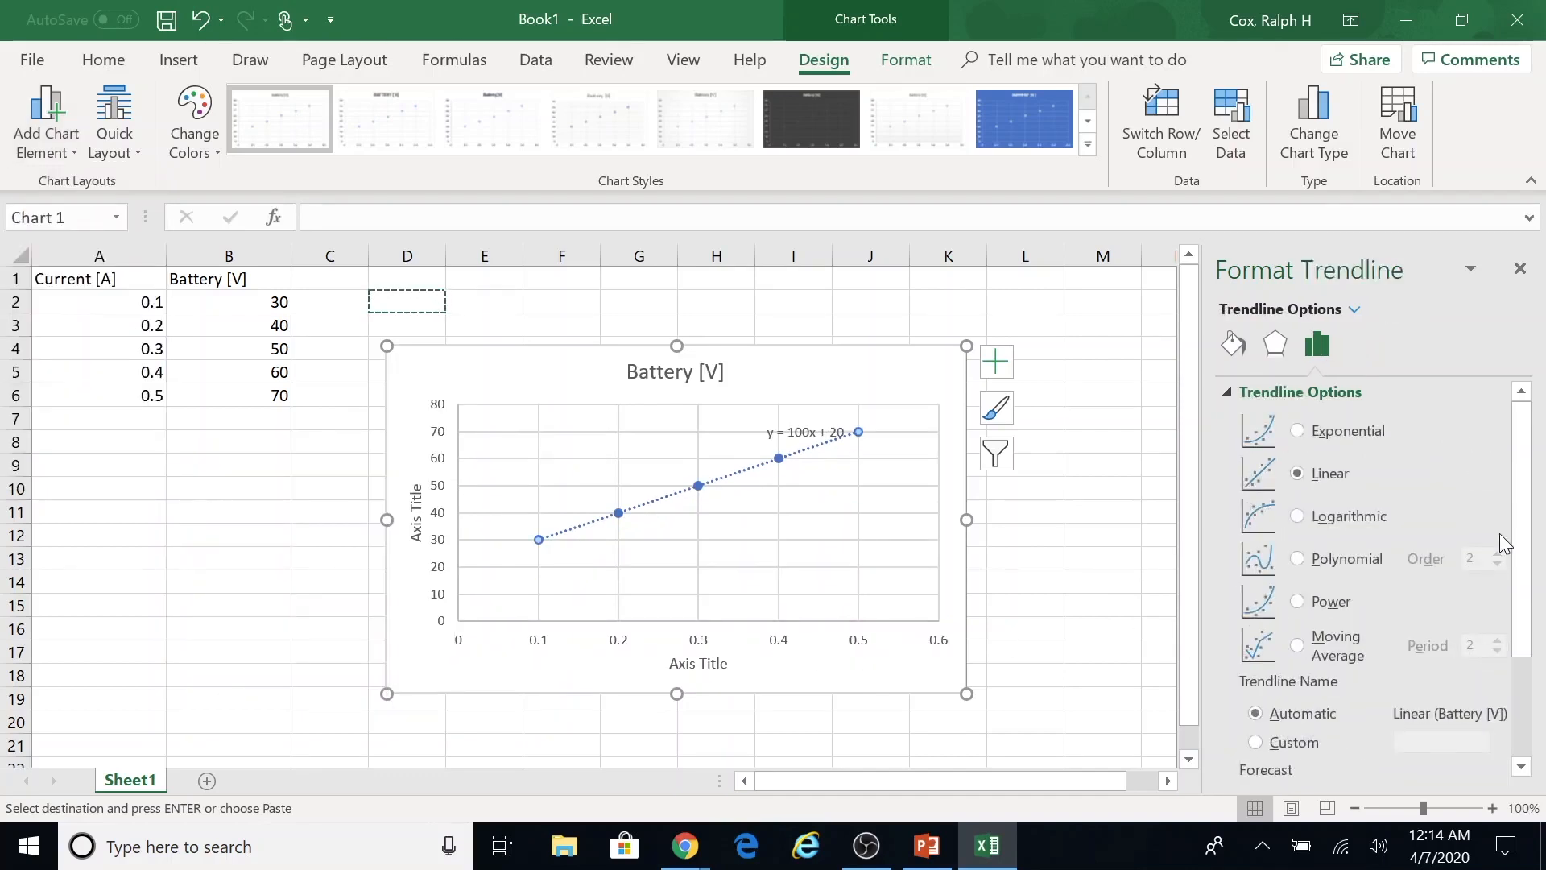
scroll(1499, 533, "down", 3)
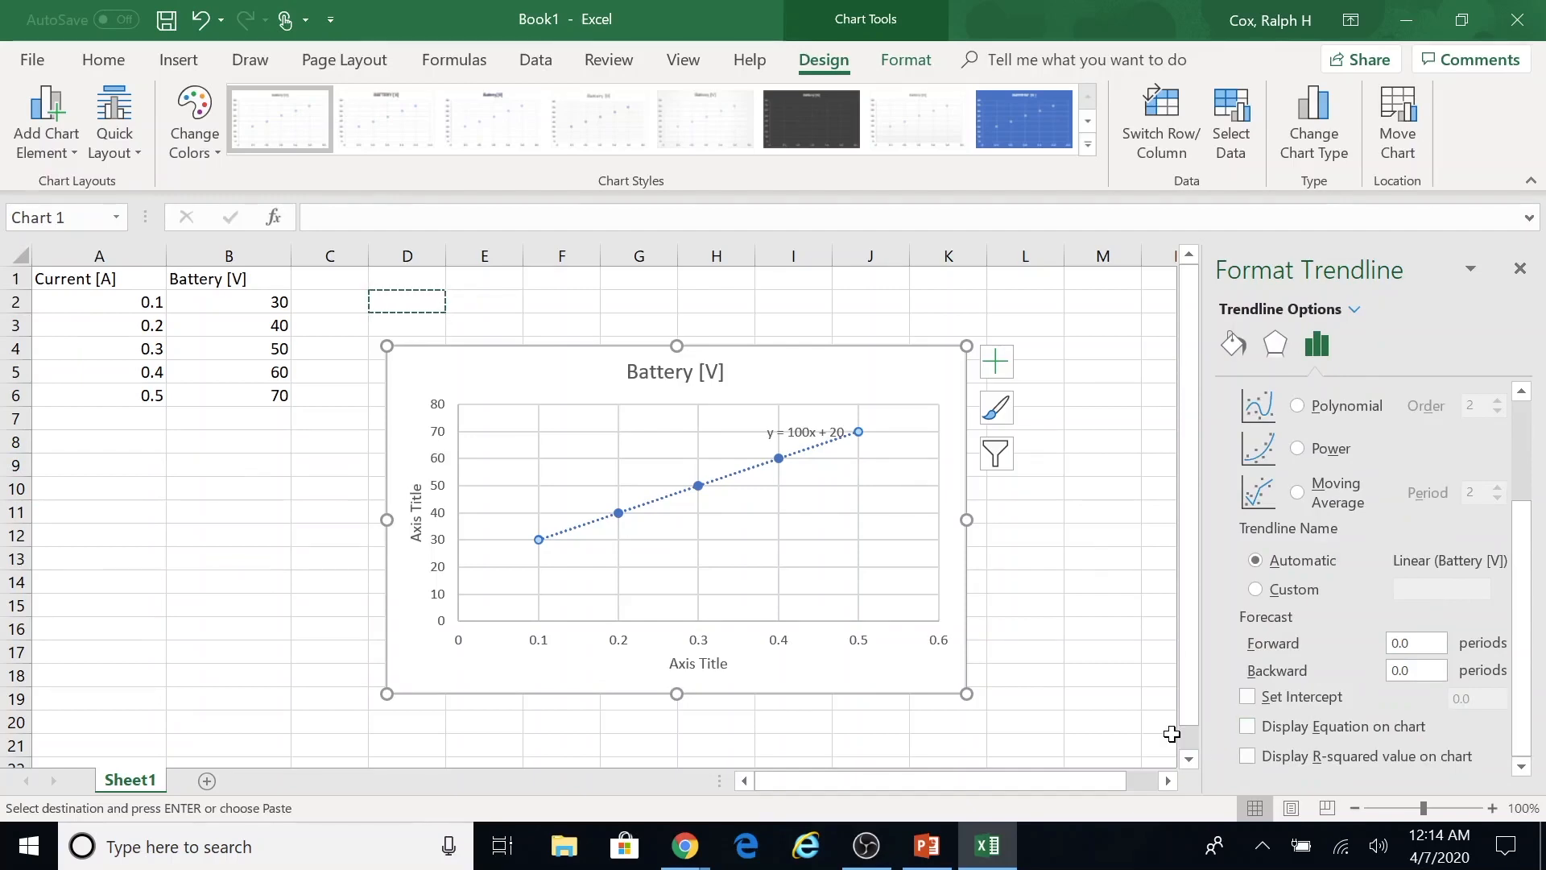
left_click(1090, 676)
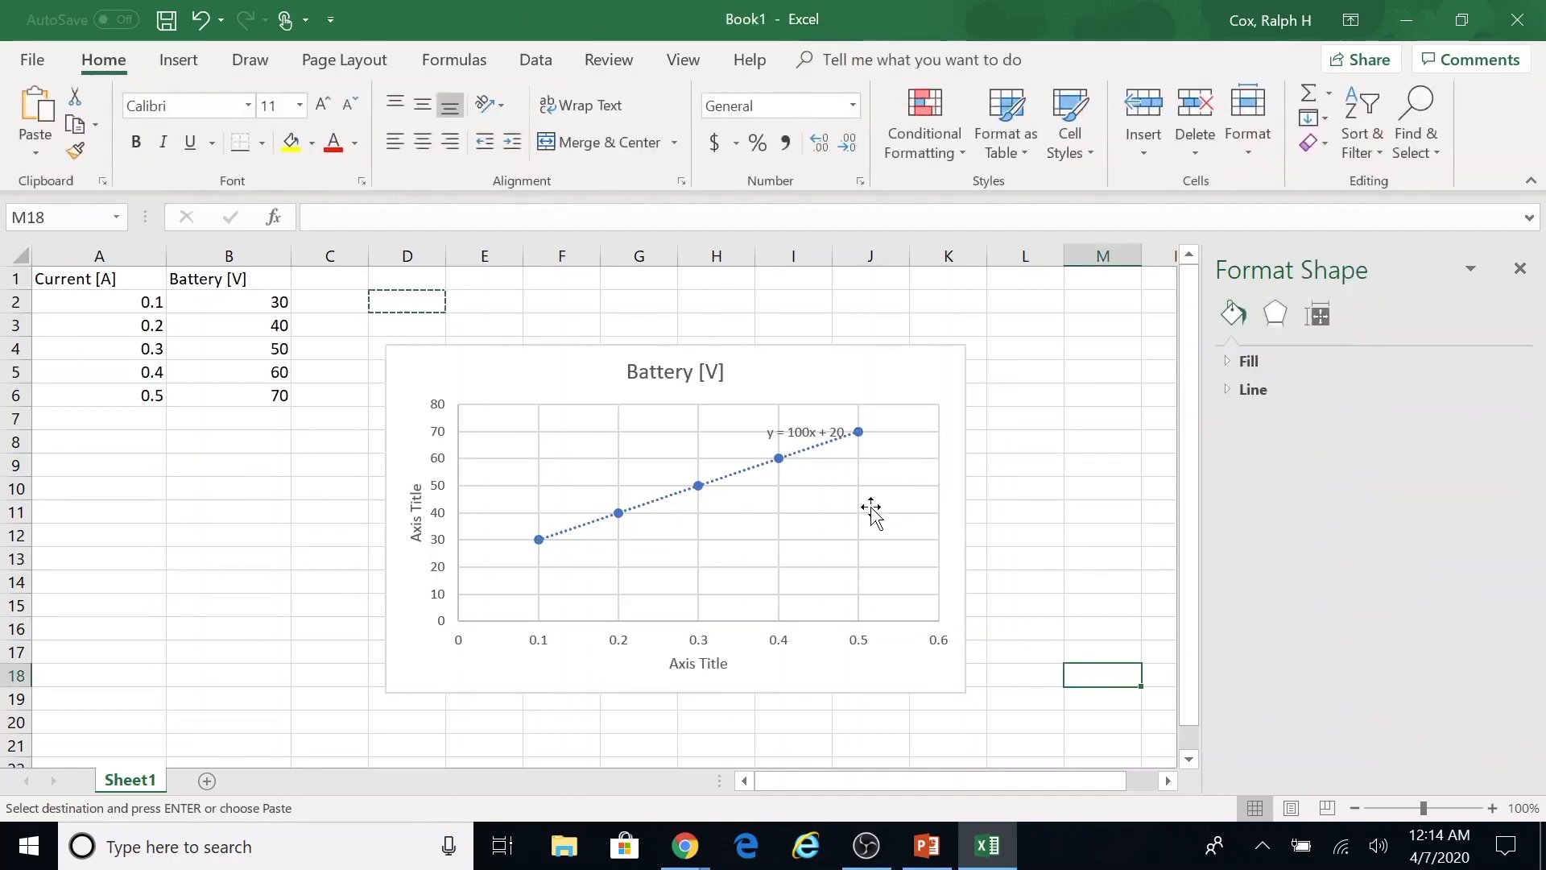
Replace the horizontal axis title's placeholder text with "Cureent [A]".
left_click(698, 664)
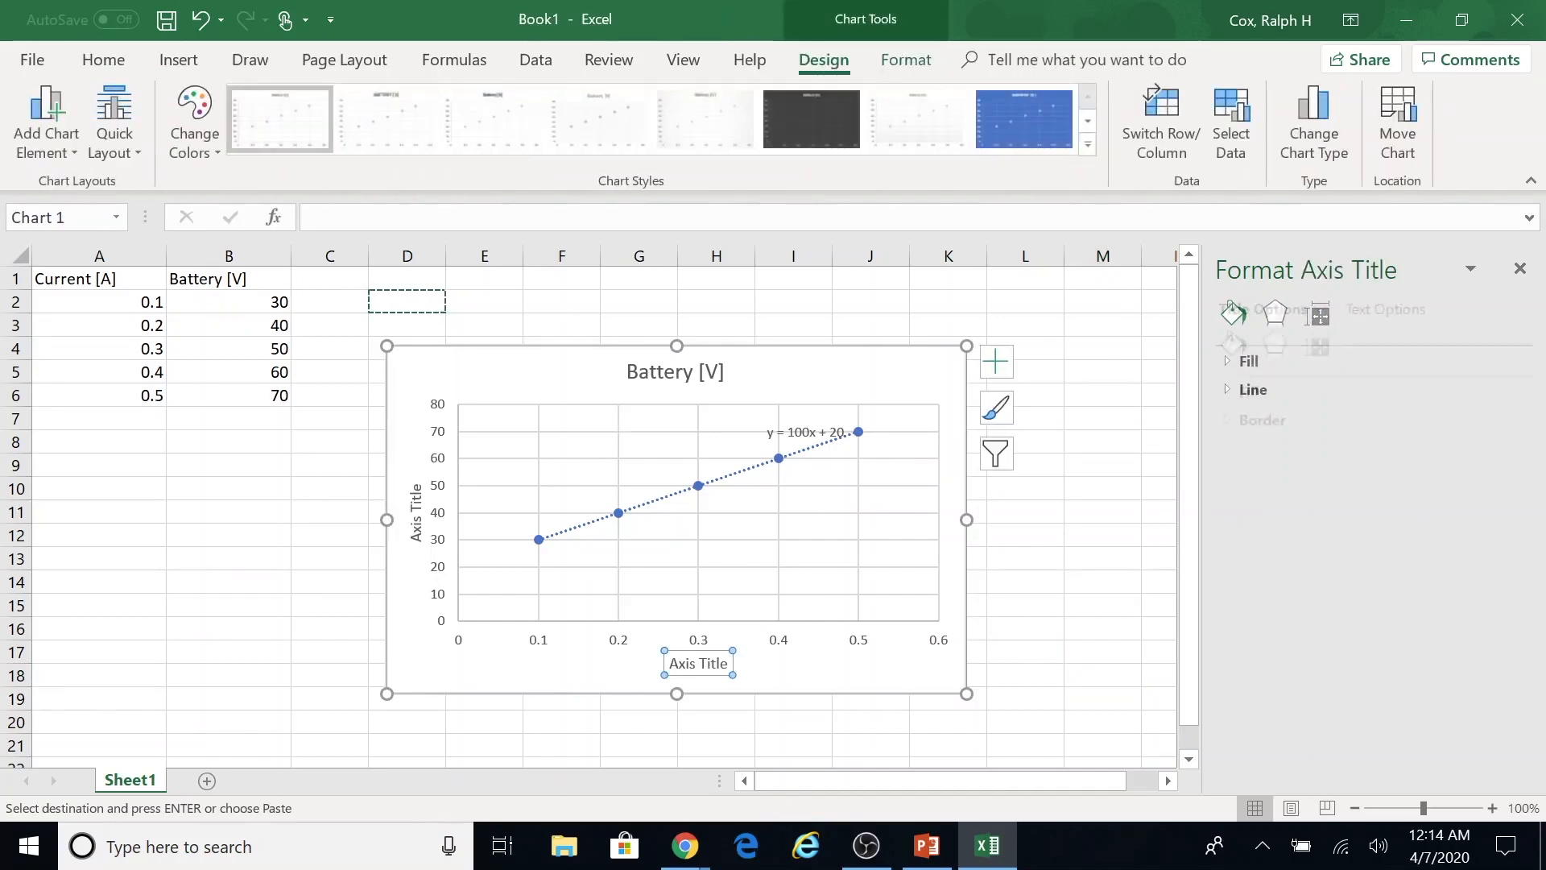
triple_click(699, 665)
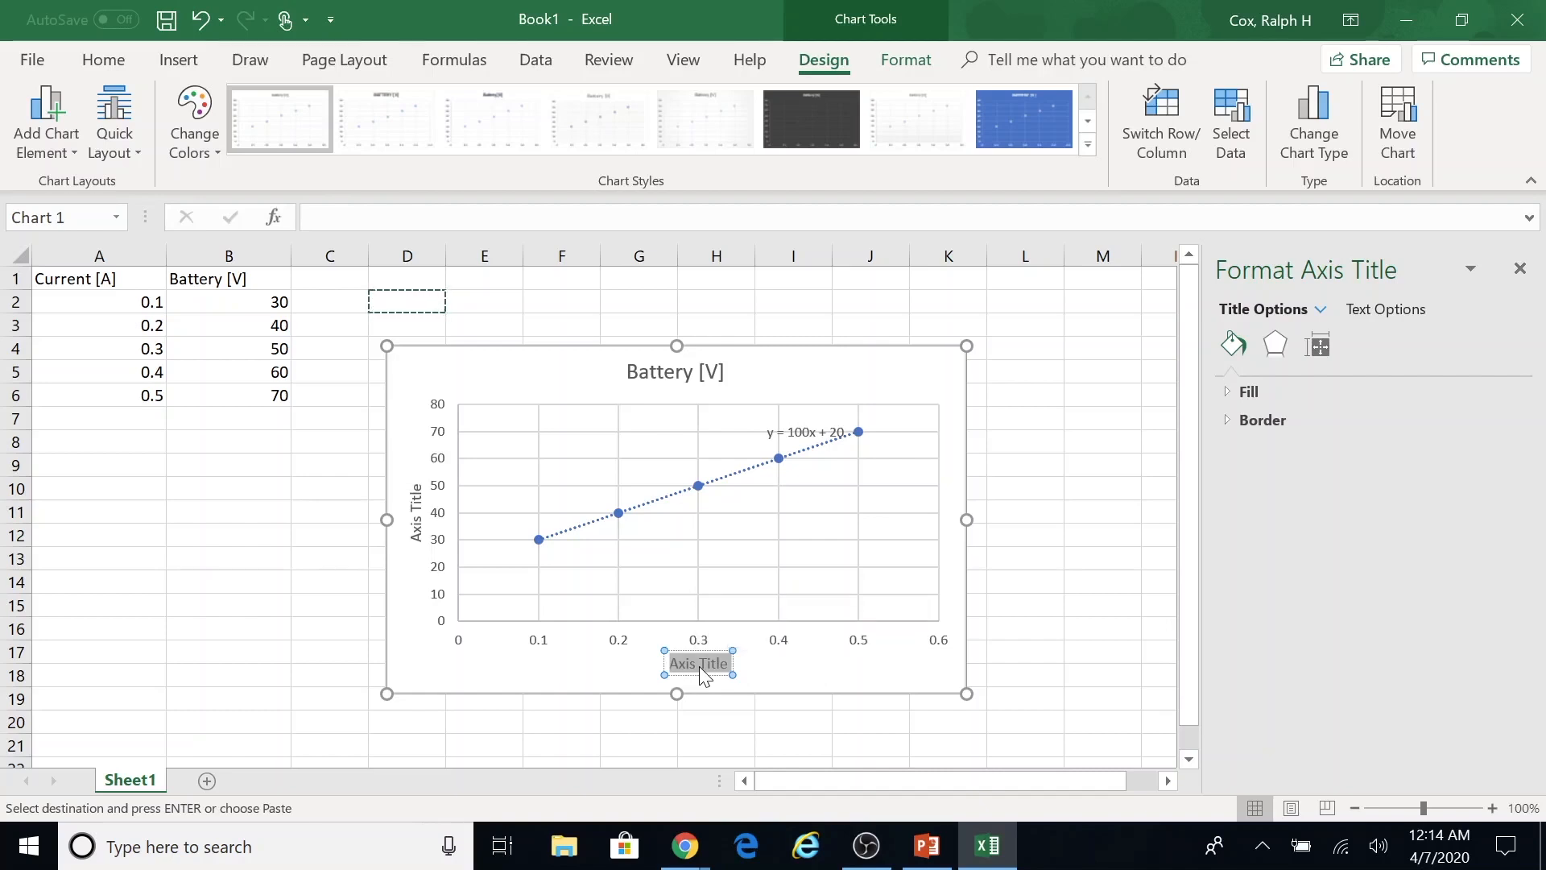
type("Cureent [A]")
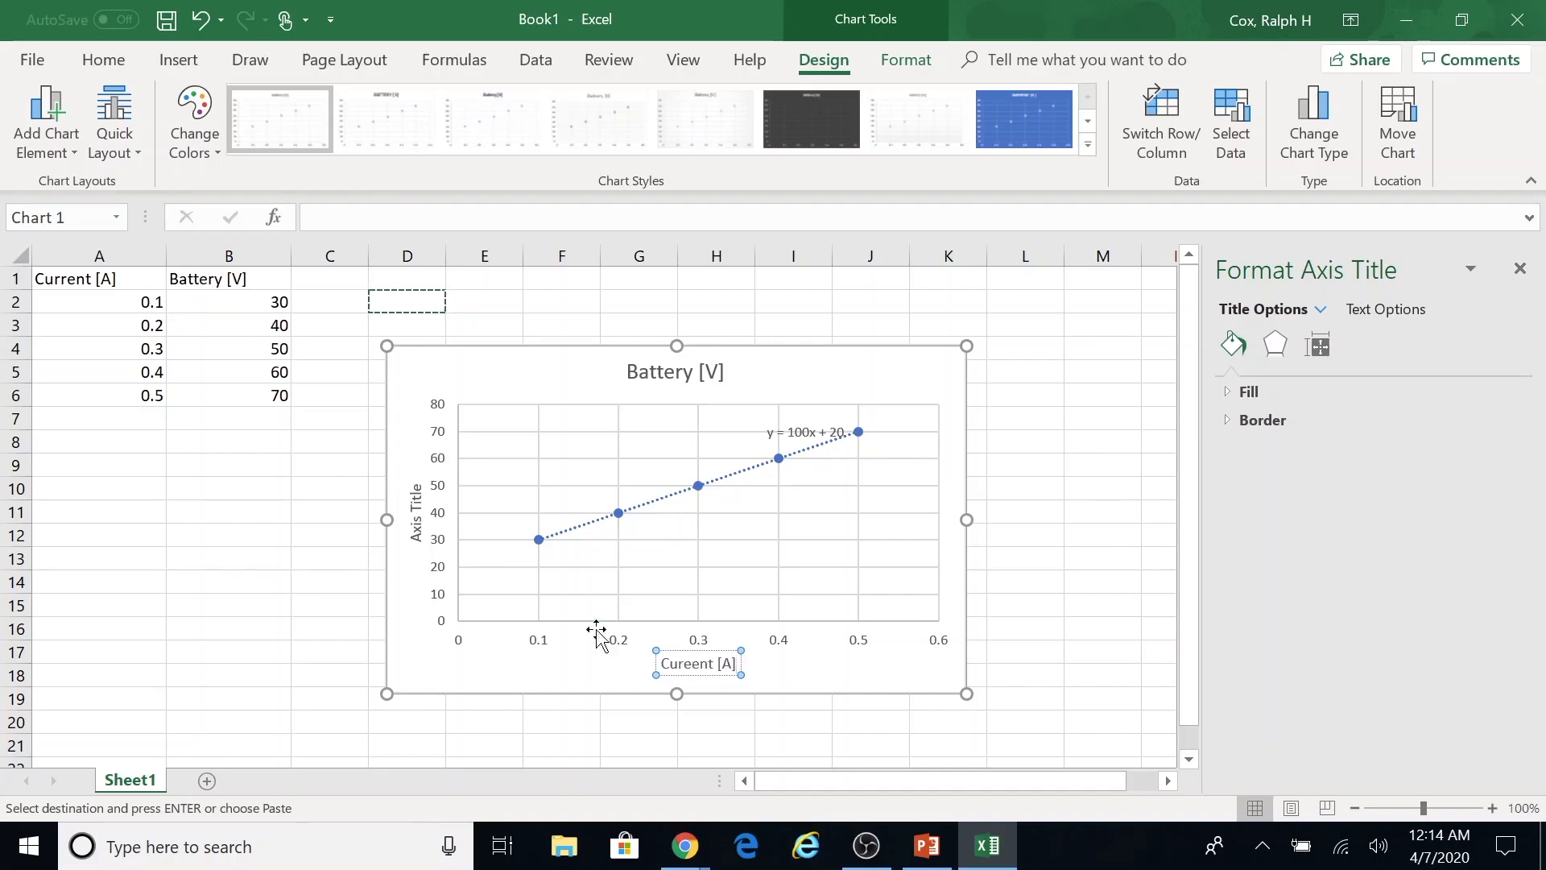
Change the vertical axis title to "BAttery [V]" and deselect the chart.
left_click(415, 526)
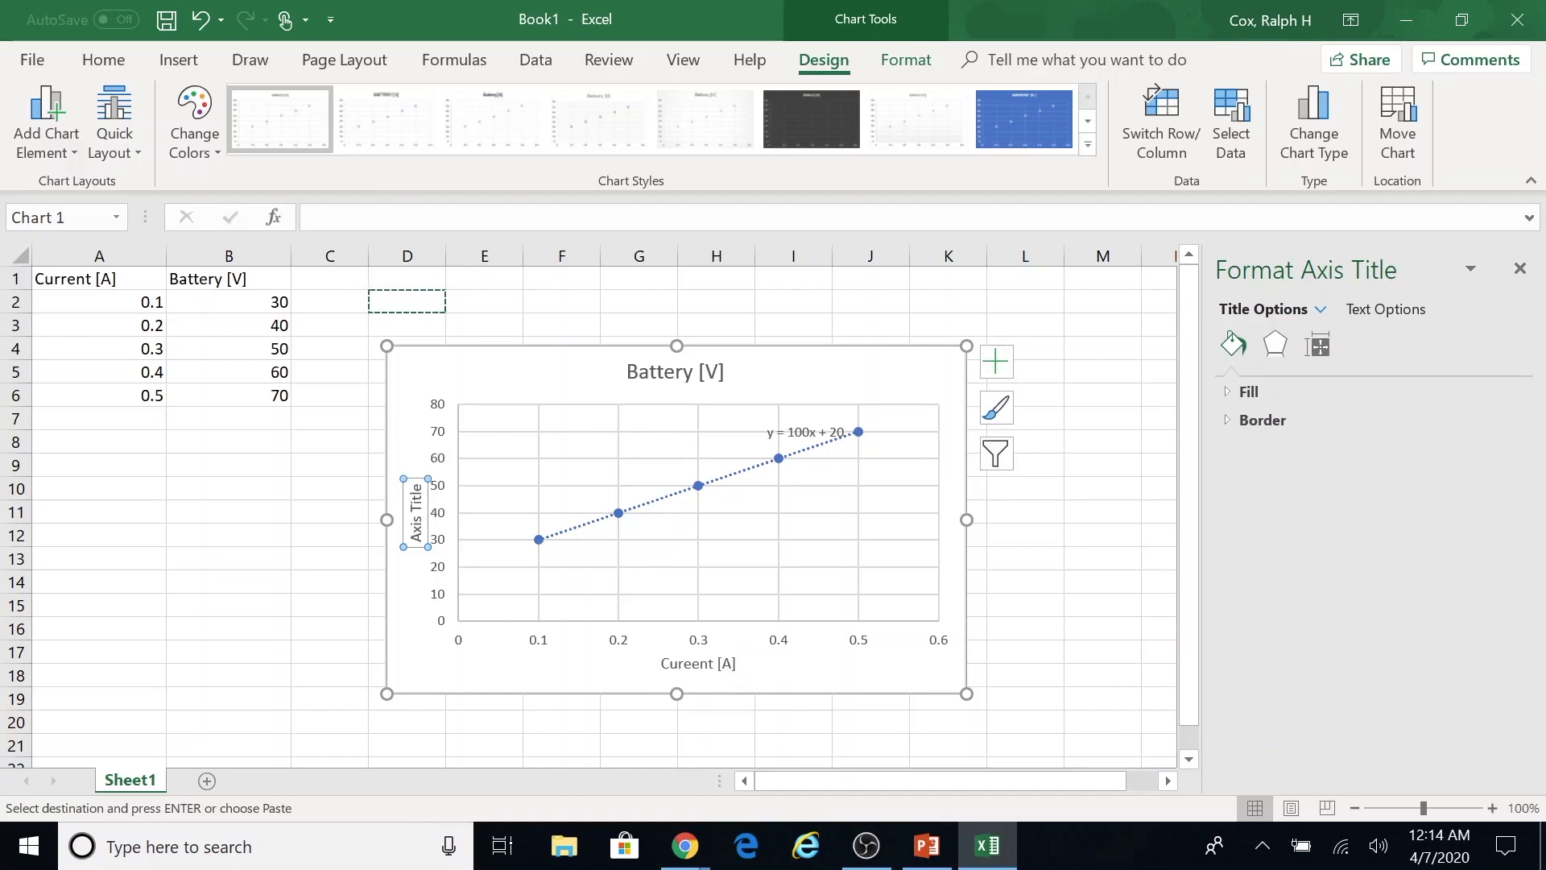
type("Battery")
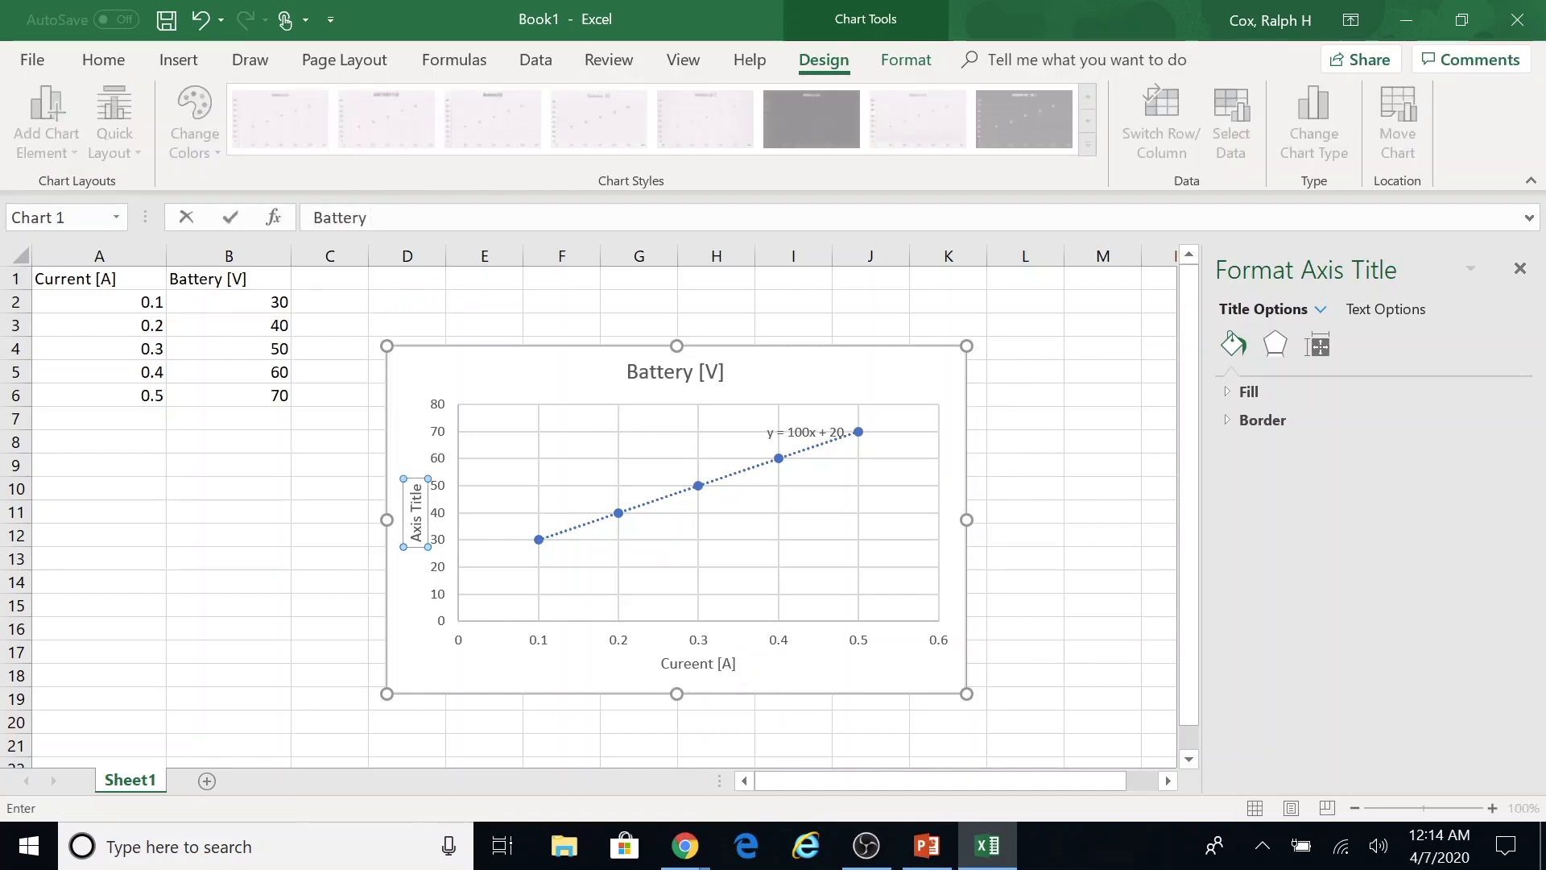
triple_click(415, 526)
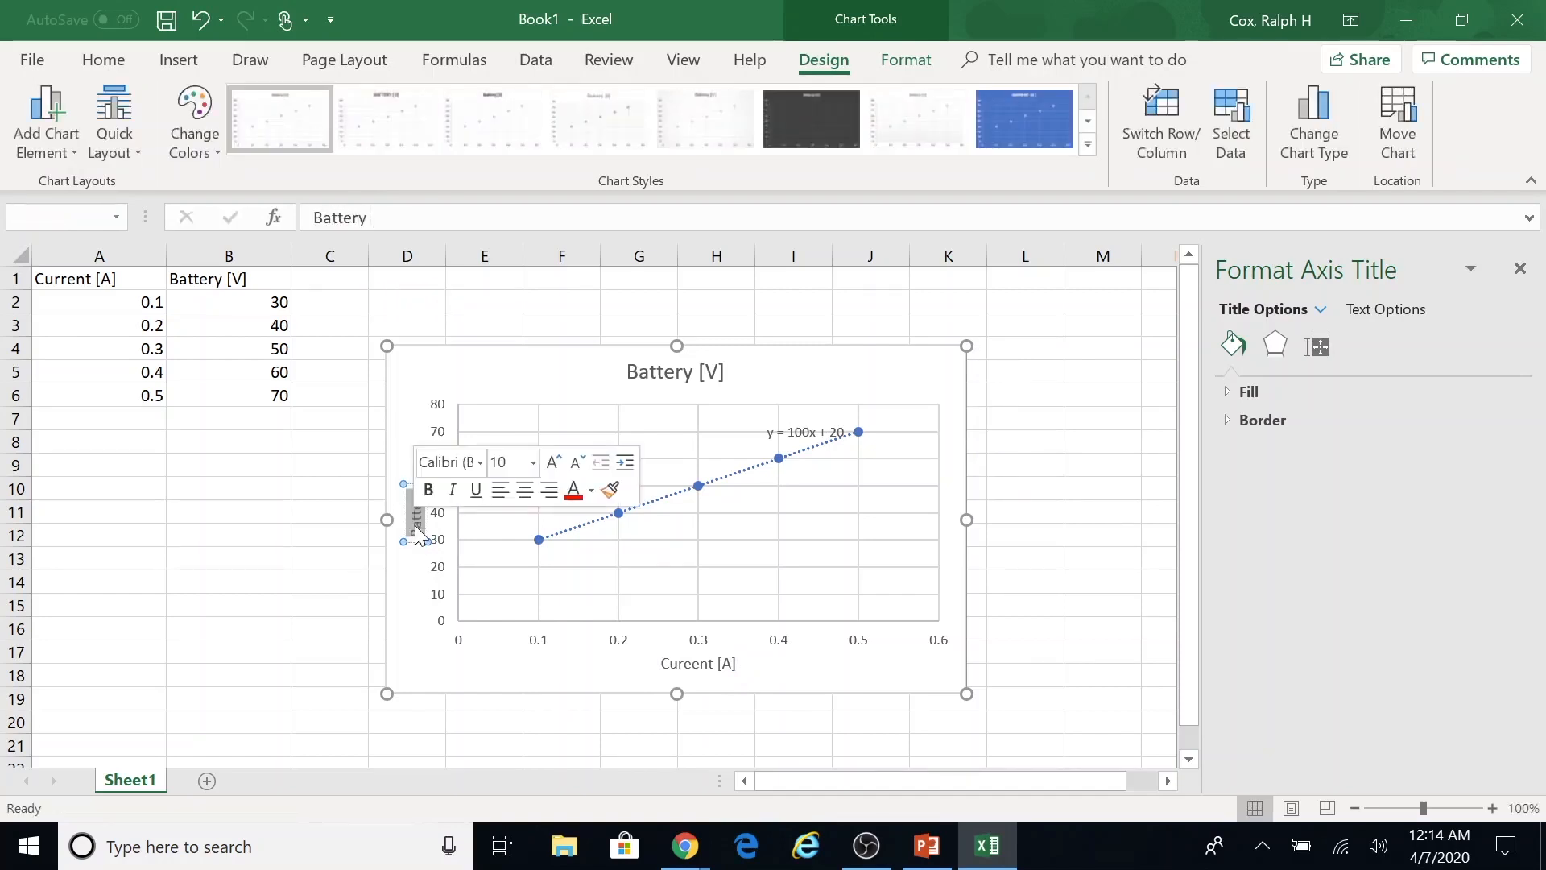
type("BAttery")
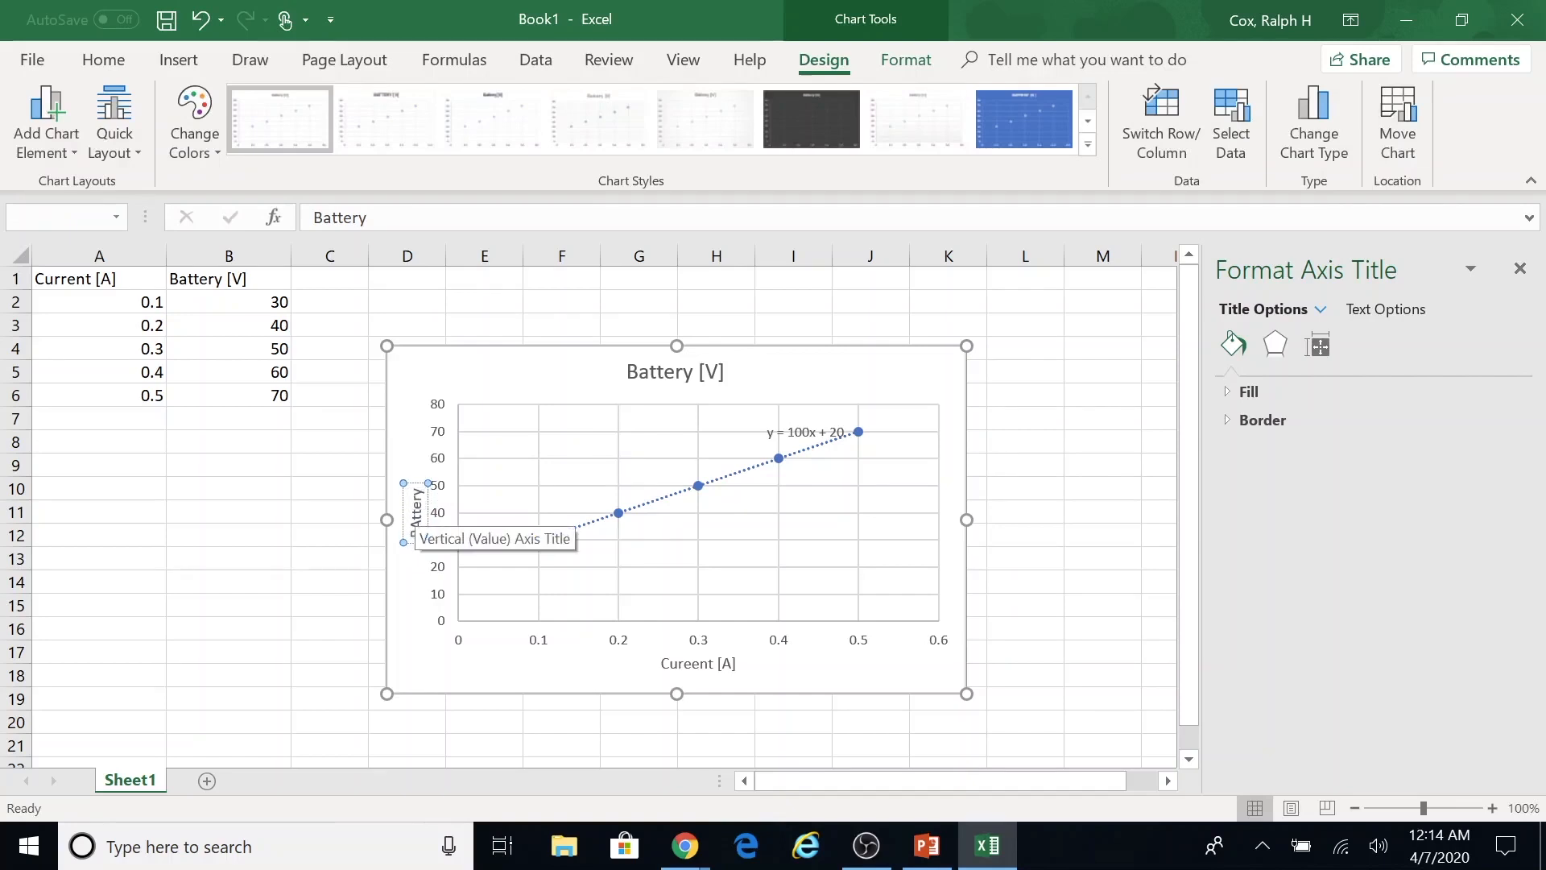
type(" [V][")
key("BackSpace")
type("]")
left_click(270, 542)
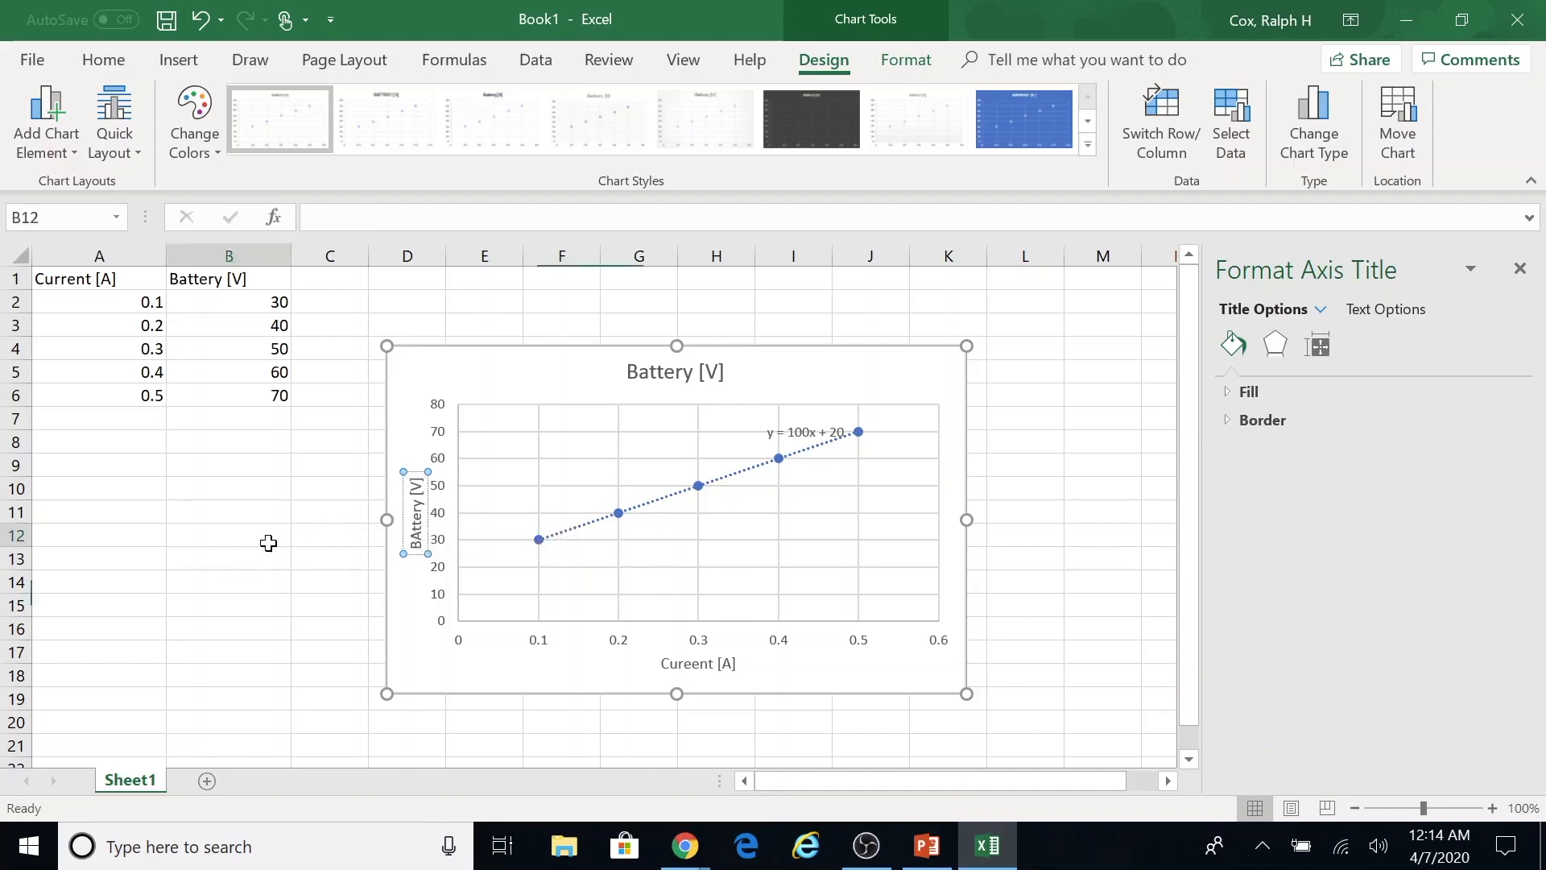
left_click(270, 519)
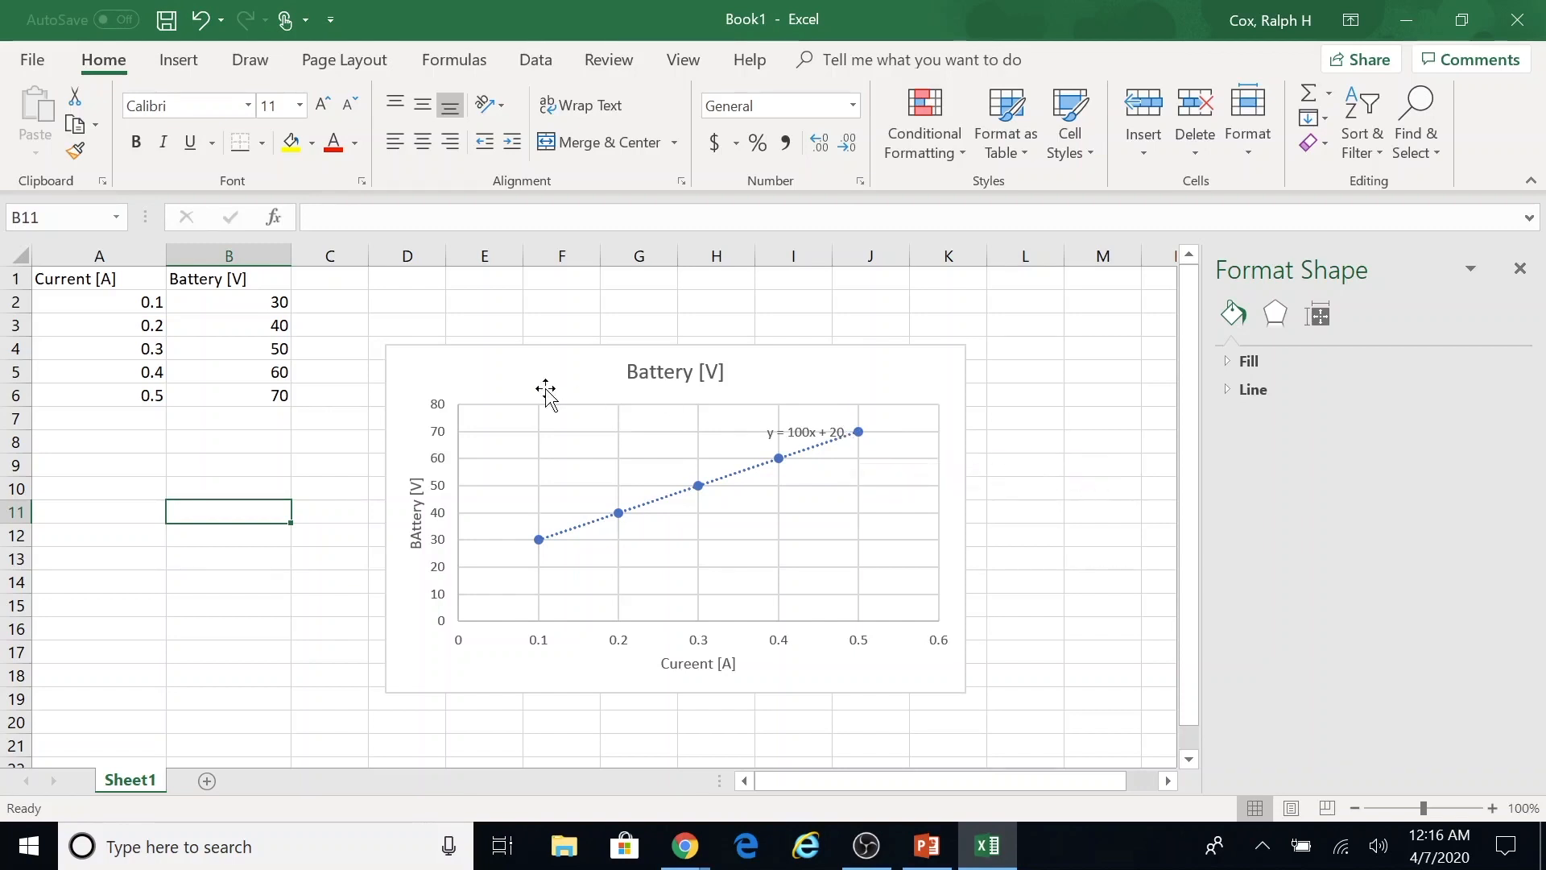
Select the whole scatter chart and switch to the OhmsLaw poster in PowerPoint.
left_click(487, 372)
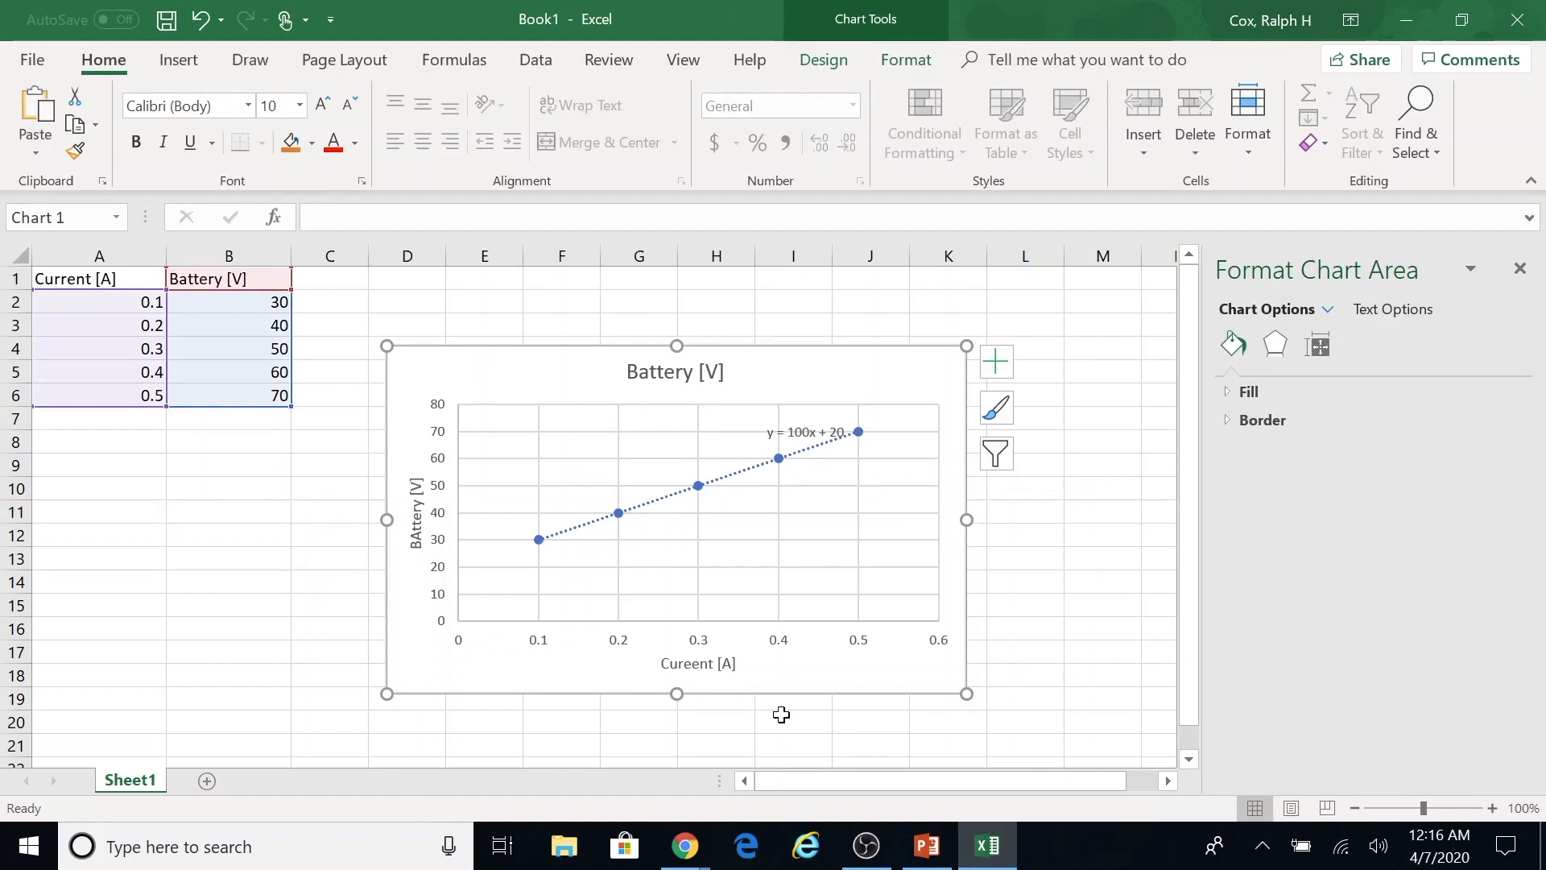
left_click(927, 845)
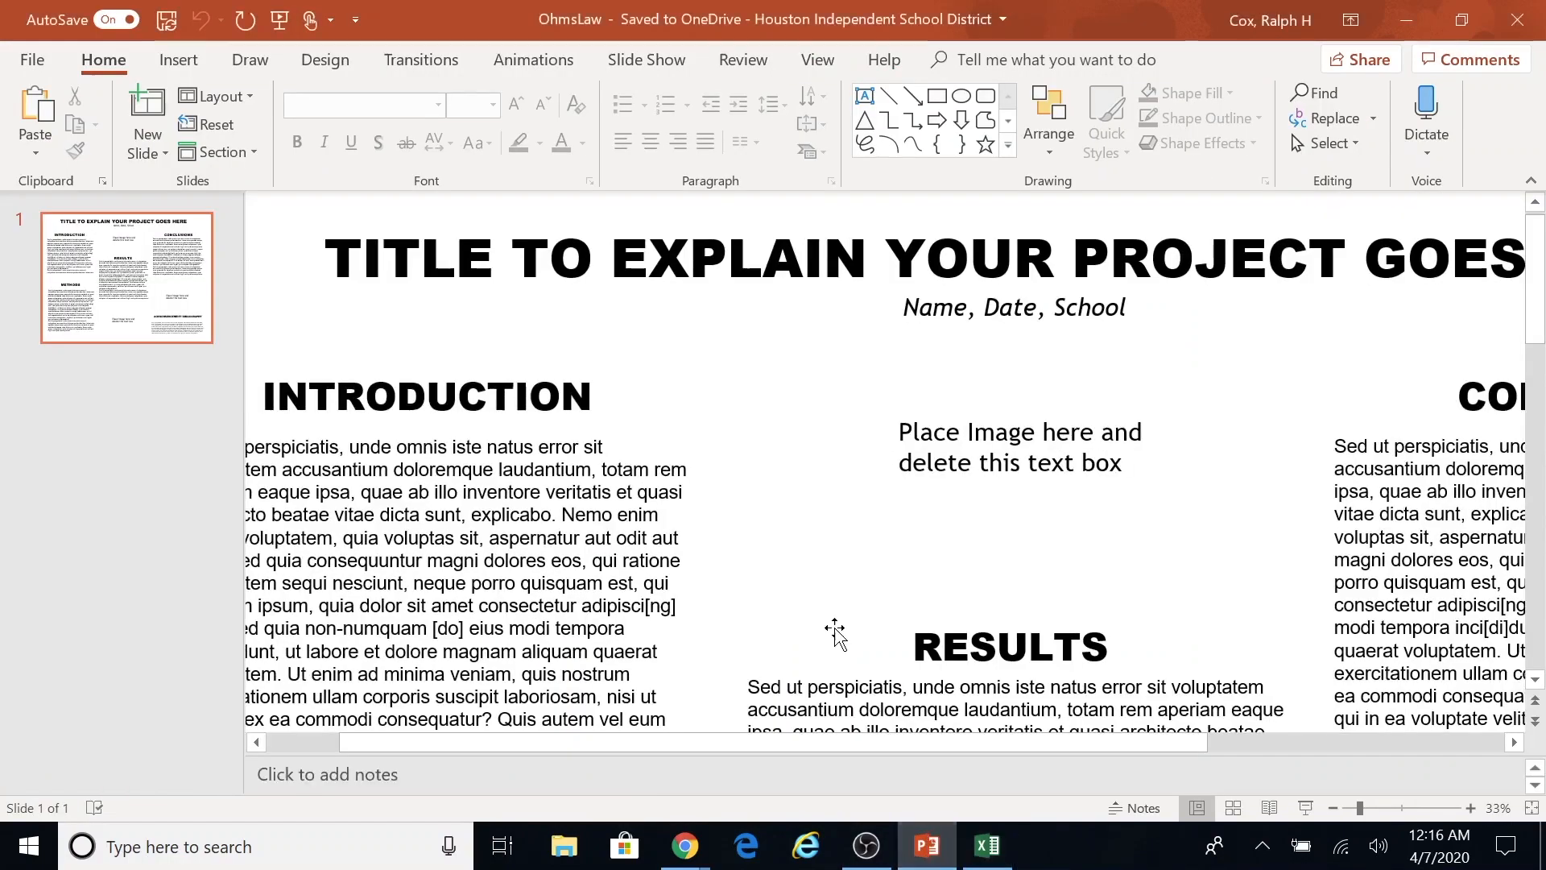
left_click(1037, 463)
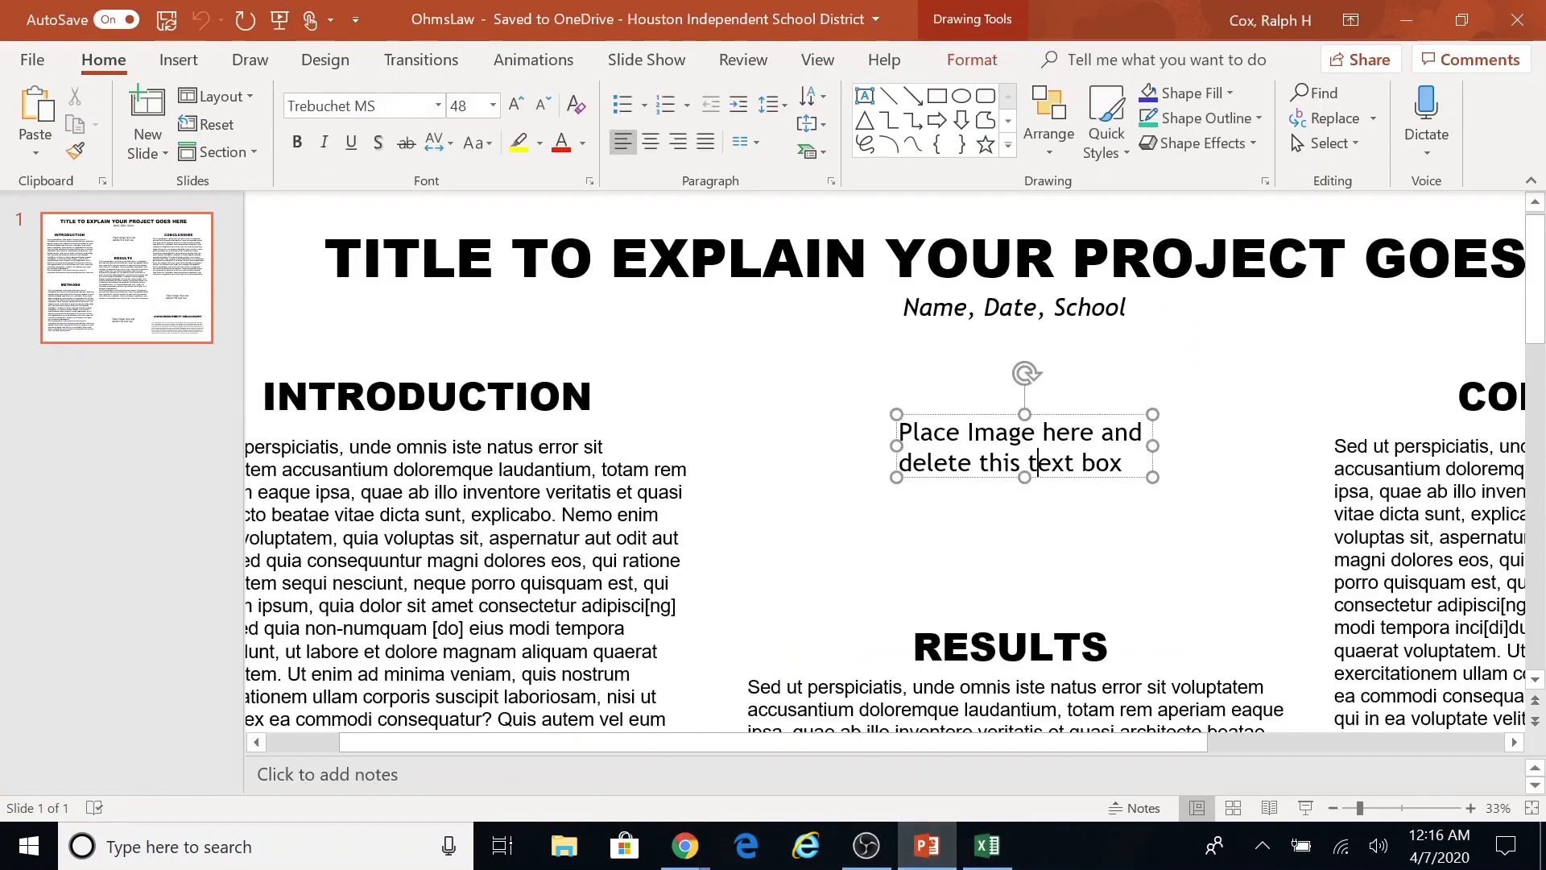
Delete the "Place Image here" placeholder text box below the Results text on the poster.
scroll(1037, 463, "down", 9)
scroll(966, 483, "down", 1)
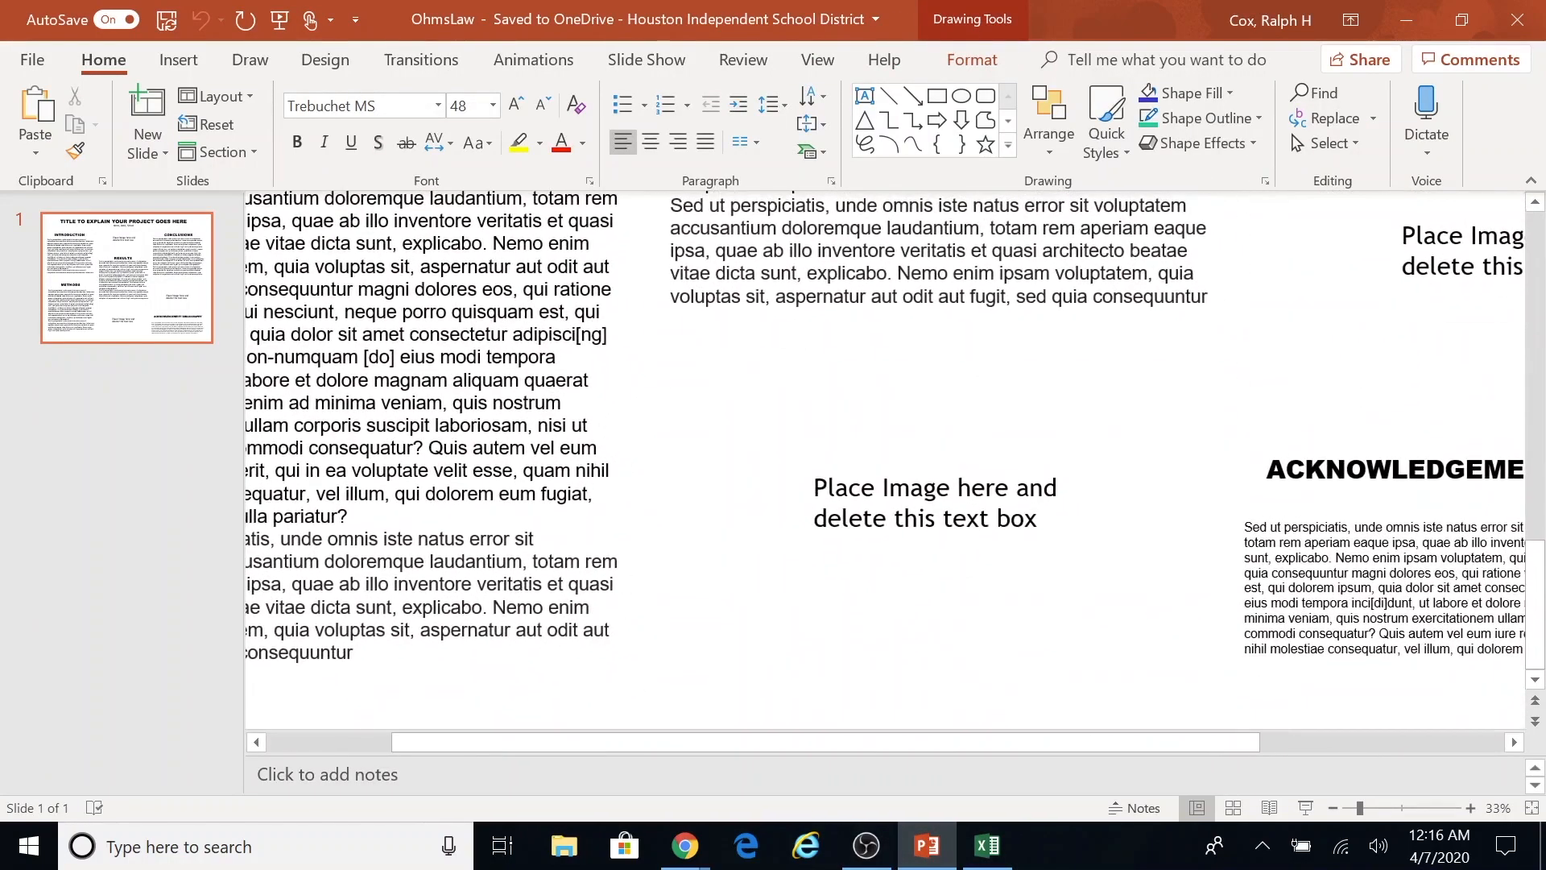
left_click_drag(958, 489, 970, 489)
key("Delete")
left_click(935, 517)
left_click(874, 471)
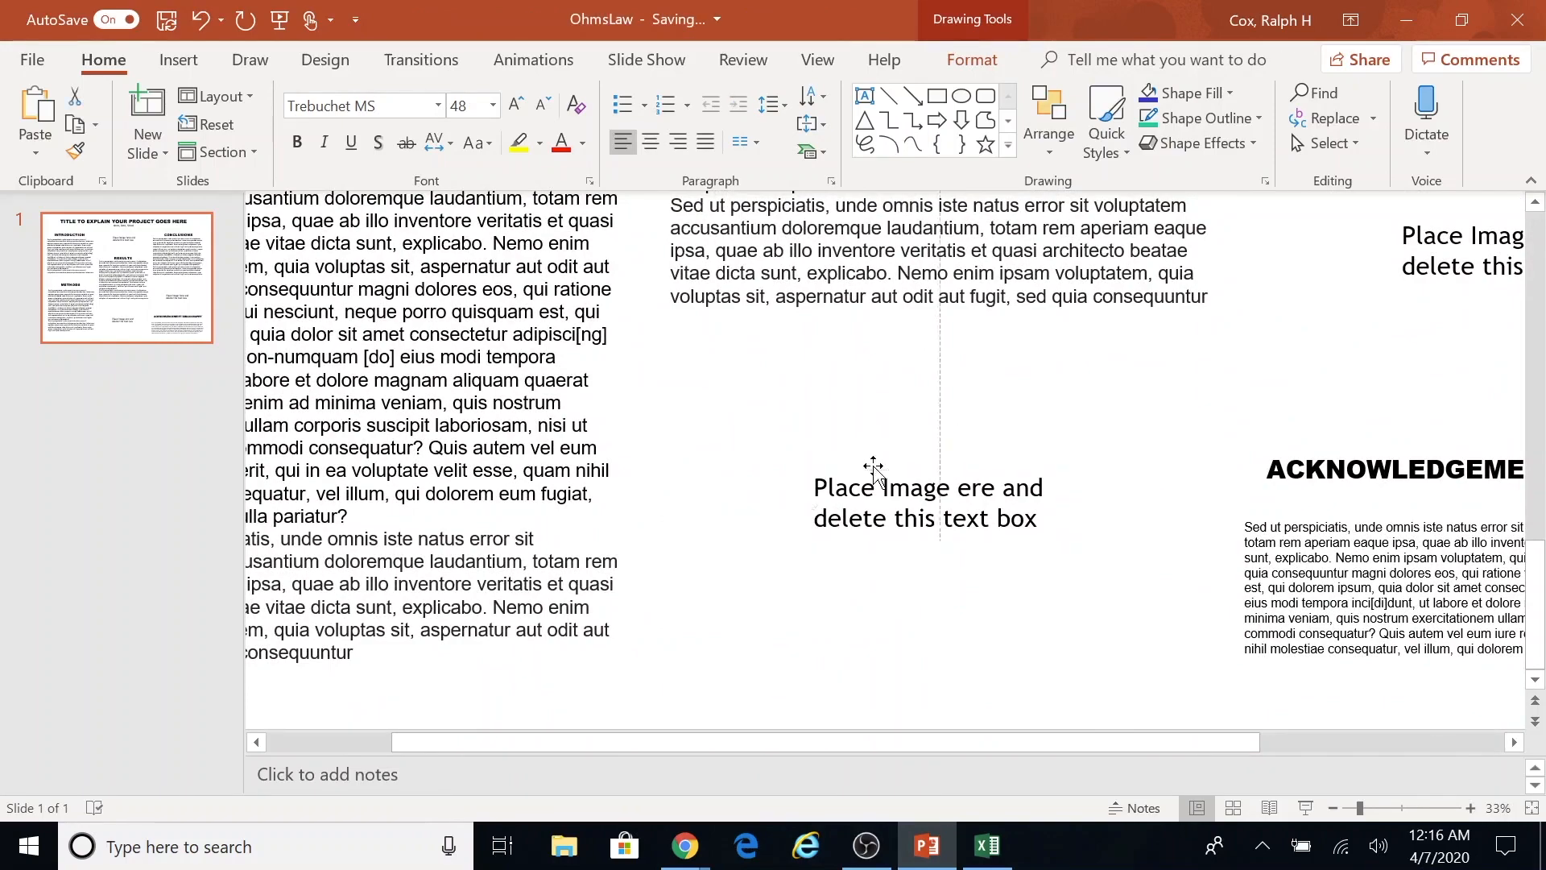